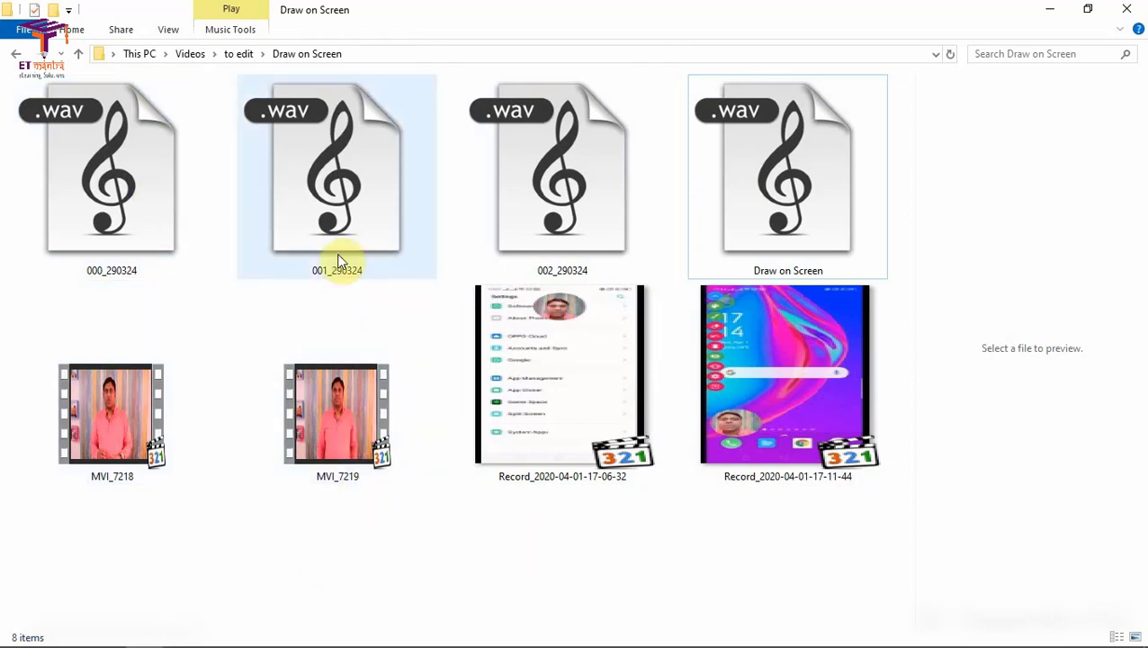
- Drag the four video files and the three 290324 WAV files from File Explorer into Camtasia's Media Bin
{"action": "mouse_move", "coordinate": [341, 219]}
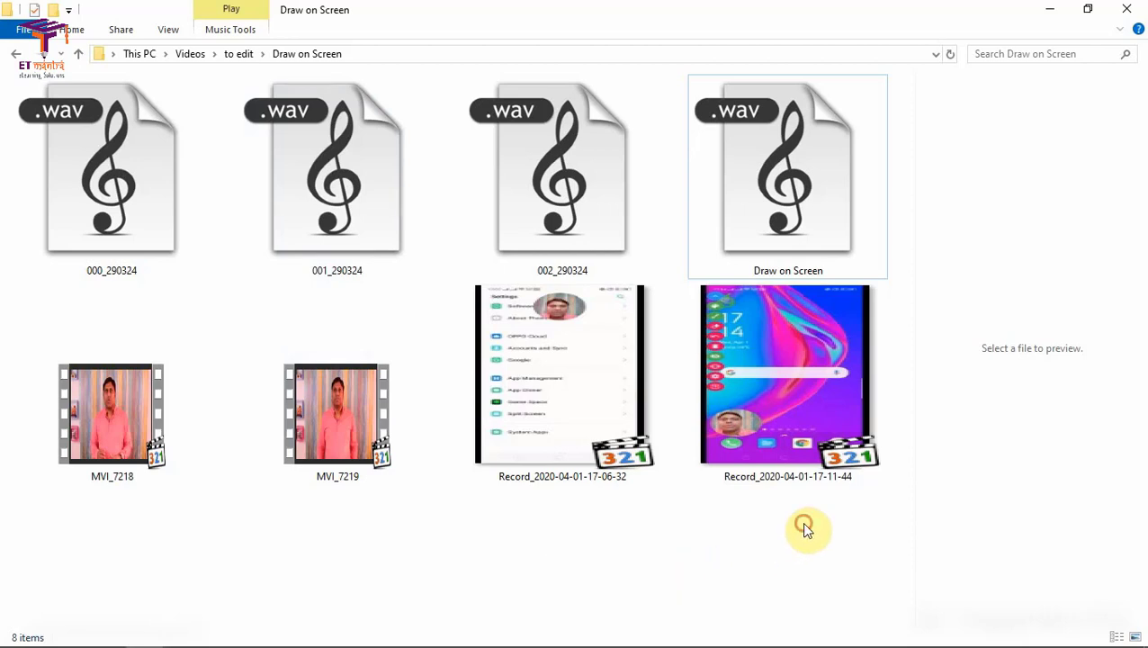
{"action": "left_click_drag", "start_coordinate": [805, 524], "coordinate": [92, 421]}
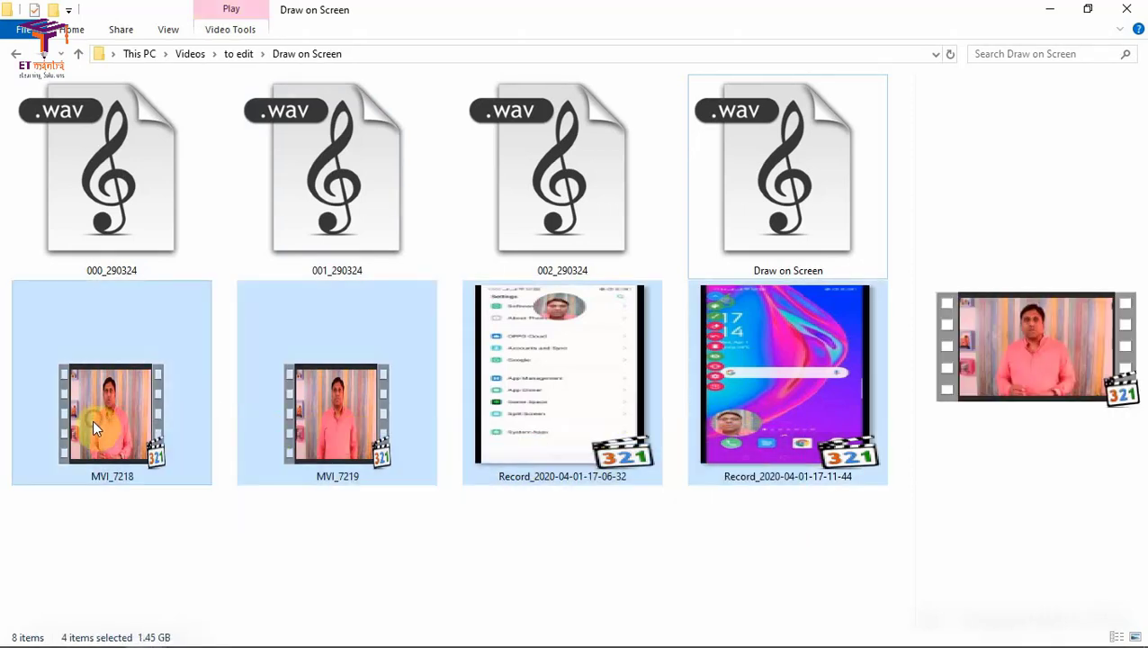
{"action": "left_click", "coordinate": [141, 199], "text": "ctrl"}
{"action": "left_click", "coordinate": [341, 200], "text": "ctrl"}
{"action": "left_click", "coordinate": [544, 205], "text": "ctrl"}
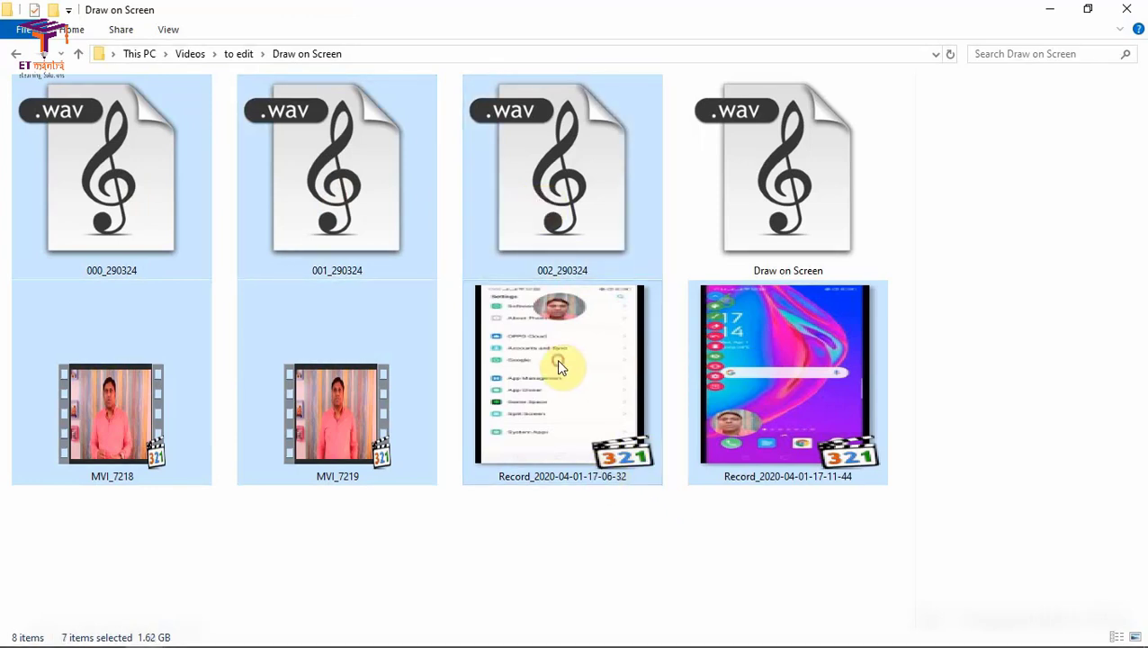
{"action": "left_click_drag", "start_coordinate": [558, 359], "coordinate": [193, 204]}
{"action": "key", "text": "alt+Tab"}
{"action": "key", "text": "alt+Tab"}
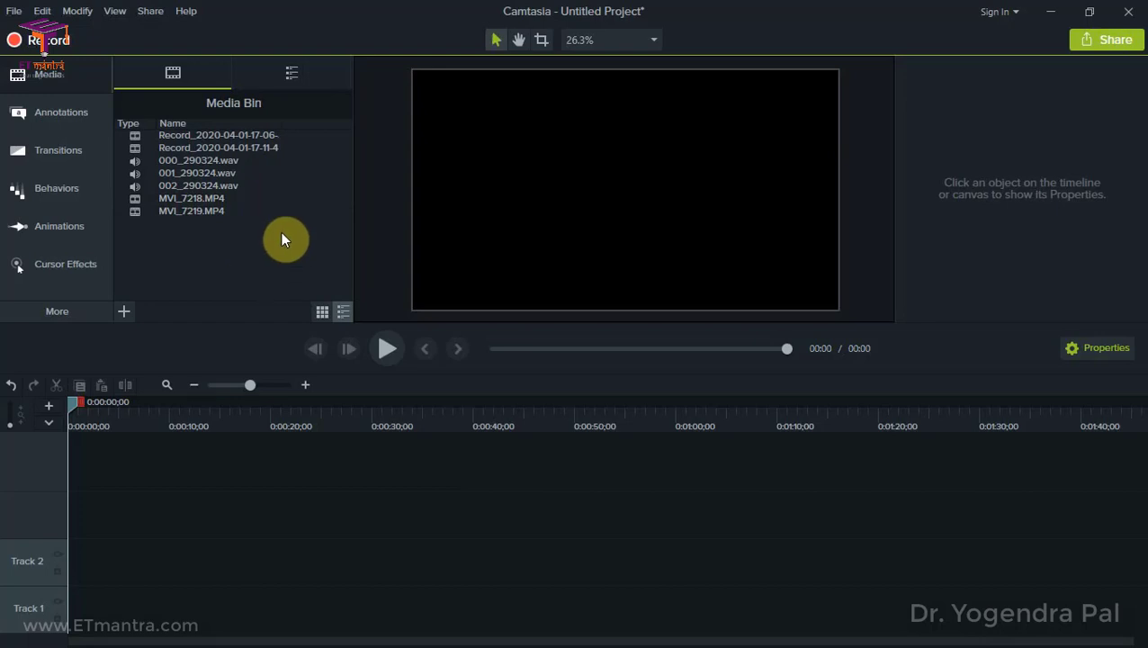
- Widen the Media Bin's Name column so the full file names show
{"action": "left_click_drag", "start_coordinate": [277, 124], "coordinate": [336, 126]}
- Lay MVI_7218, Record_…06-32, Record_…11-44 and MVI_7219 in order on Track 1, totalling 19:40
{"action": "left_click_drag", "start_coordinate": [187, 198], "coordinate": [77, 635]}
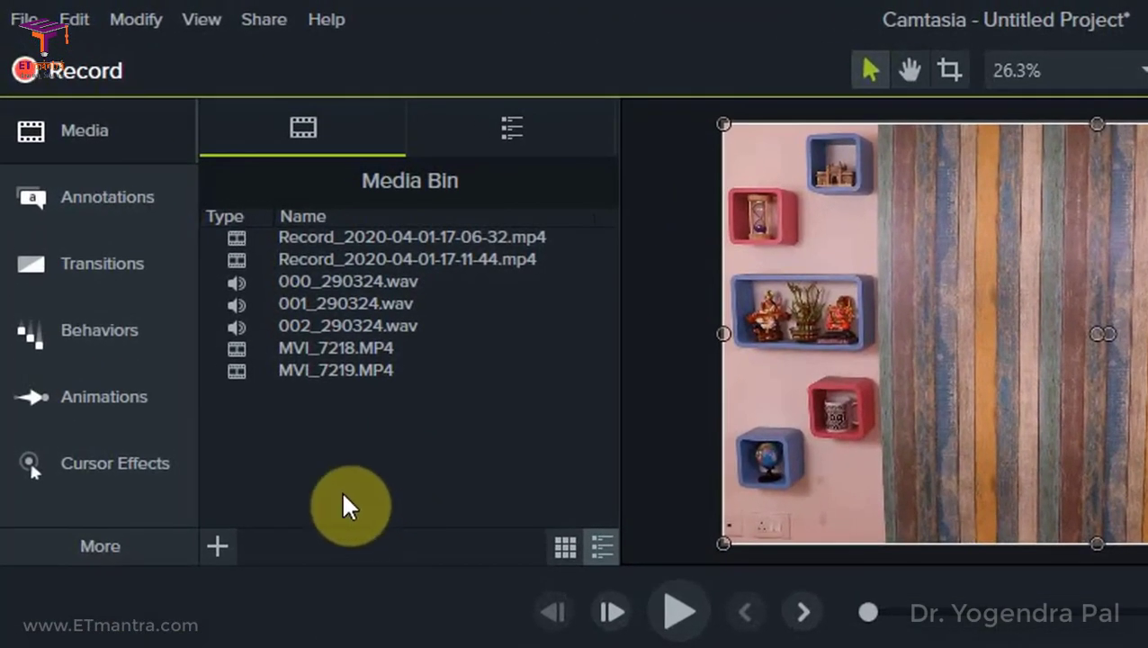
{"action": "left_click_drag", "start_coordinate": [331, 412], "coordinate": [285, 354]}
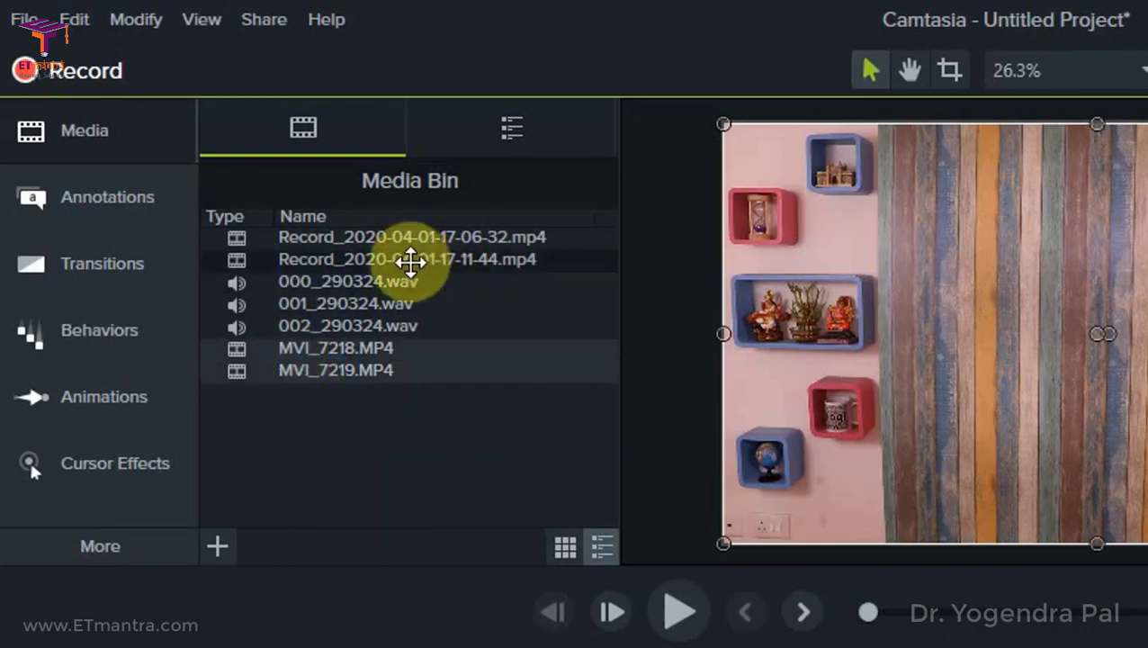
{"action": "mouse_move", "coordinate": [361, 333]}
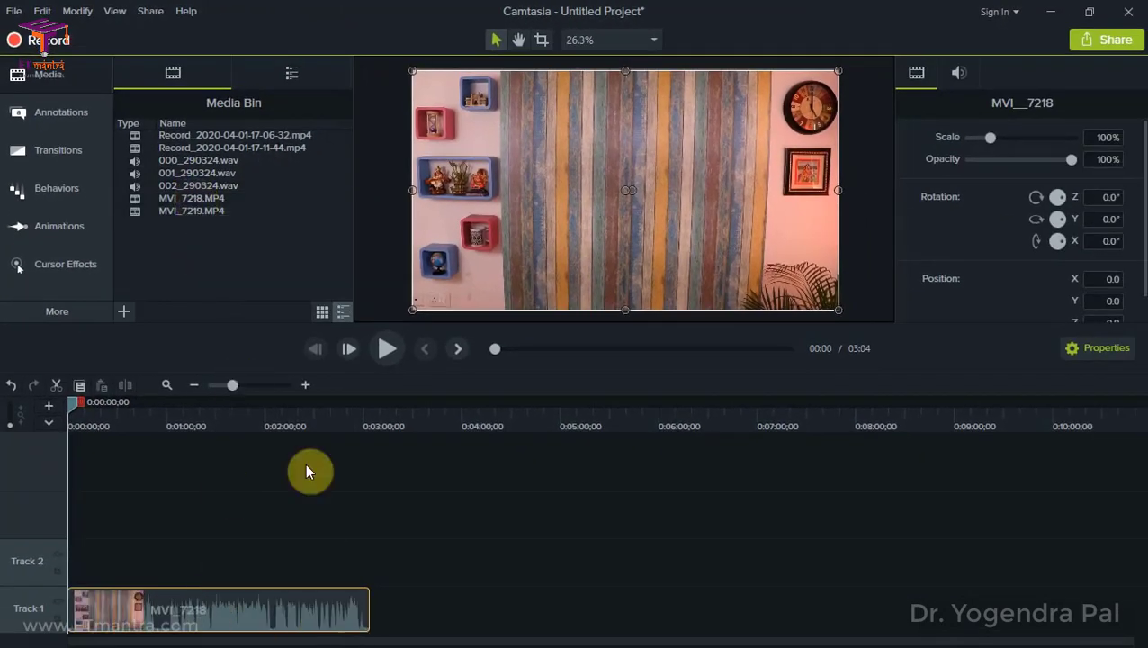
{"action": "mouse_move", "coordinate": [316, 135]}
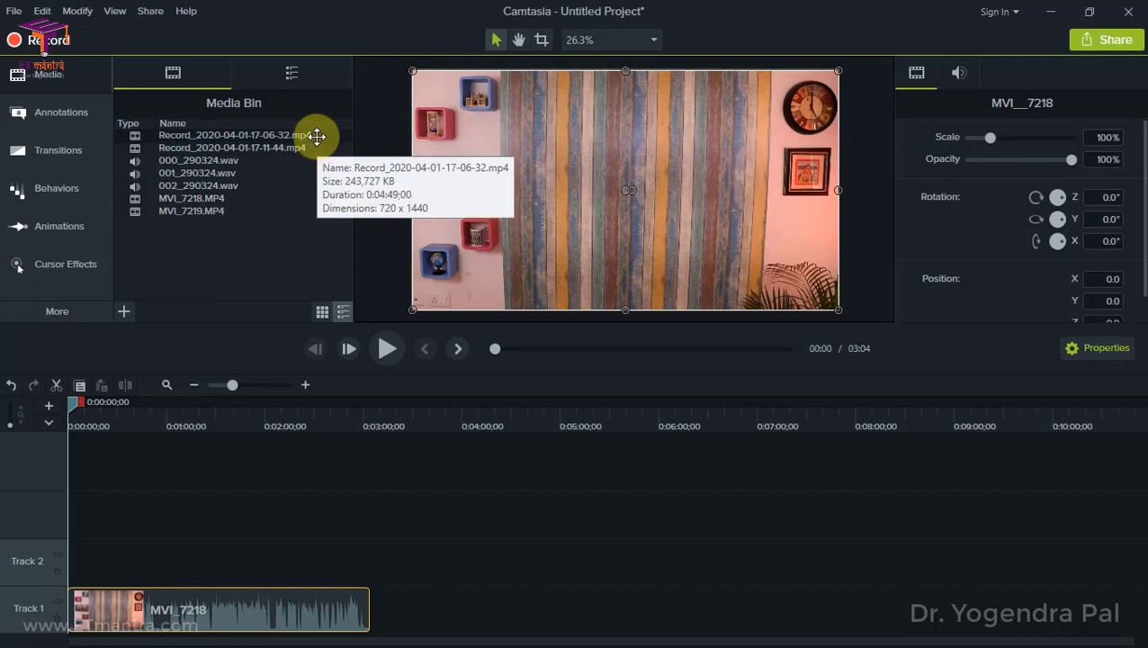
{"action": "left_click_drag", "start_coordinate": [317, 135], "coordinate": [341, 641]}
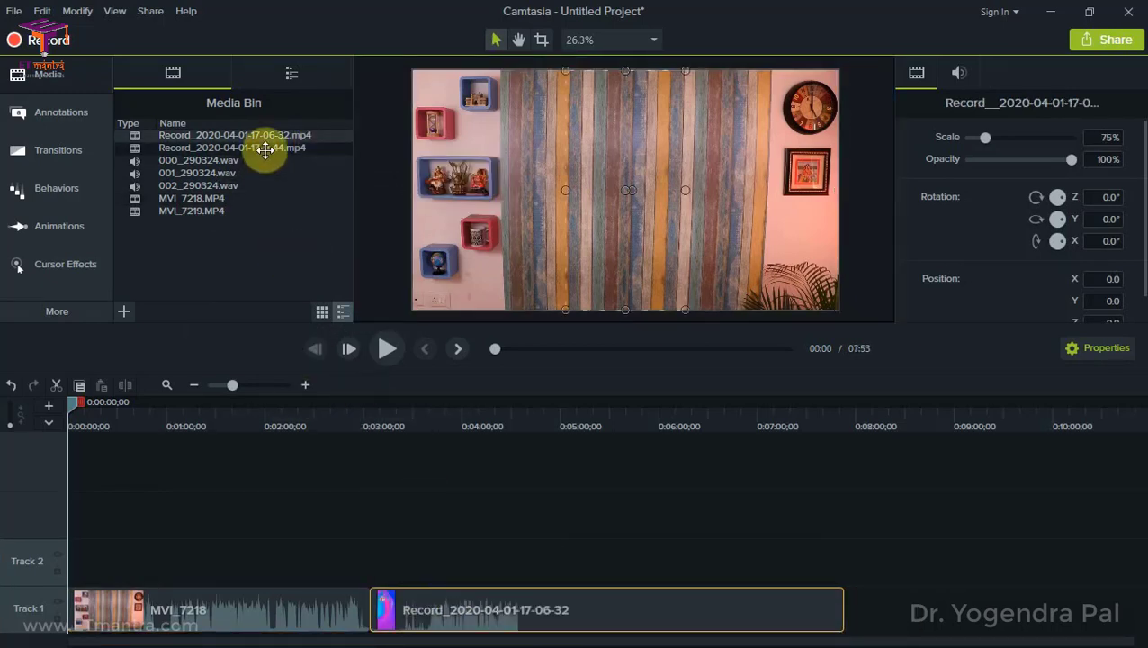
{"action": "left_click_drag", "start_coordinate": [266, 149], "coordinate": [830, 634]}
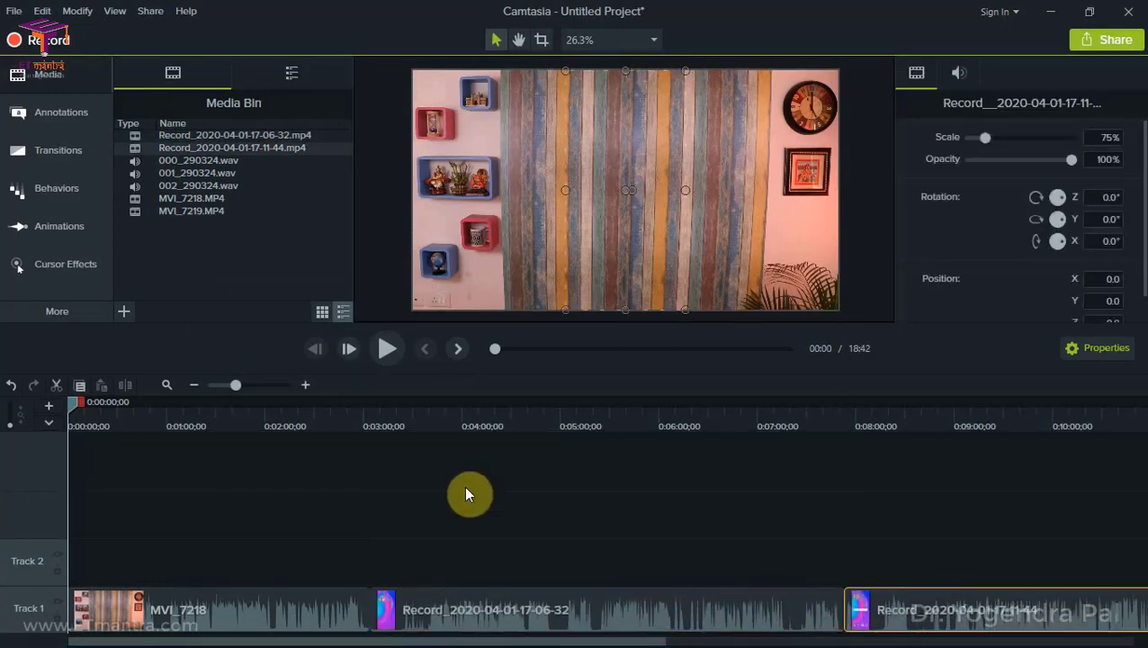
{"action": "left_click", "coordinate": [194, 385]}
{"action": "left_click", "coordinate": [194, 385]}
{"action": "left_click", "coordinate": [194, 385]}
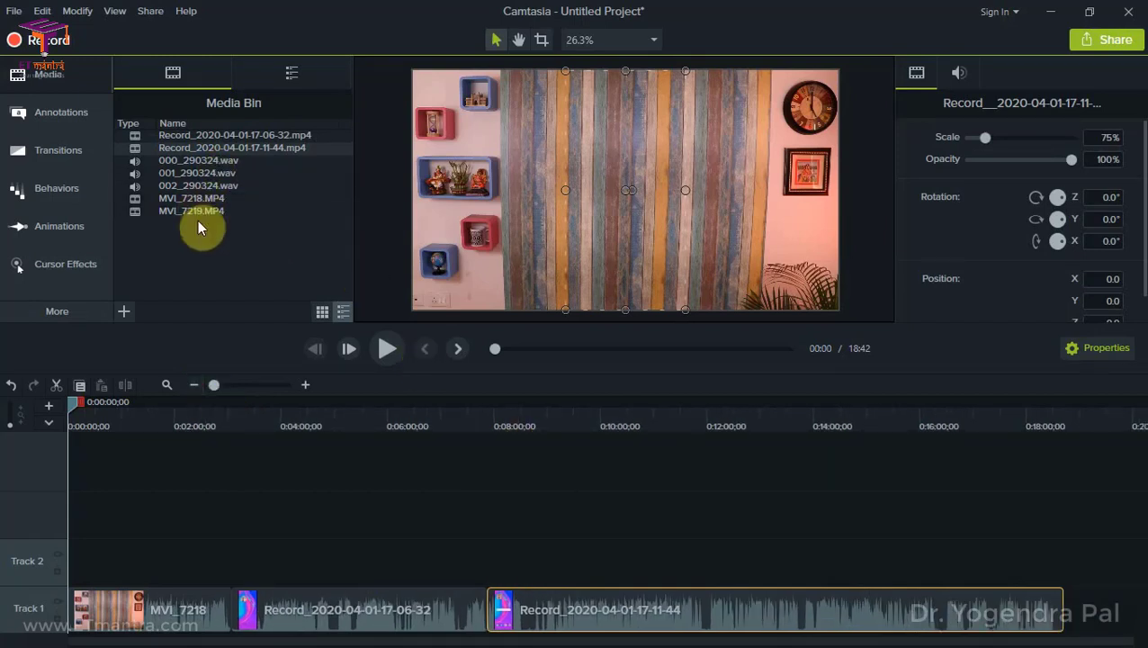
{"action": "left_click_drag", "start_coordinate": [191, 211], "coordinate": [1106, 598]}
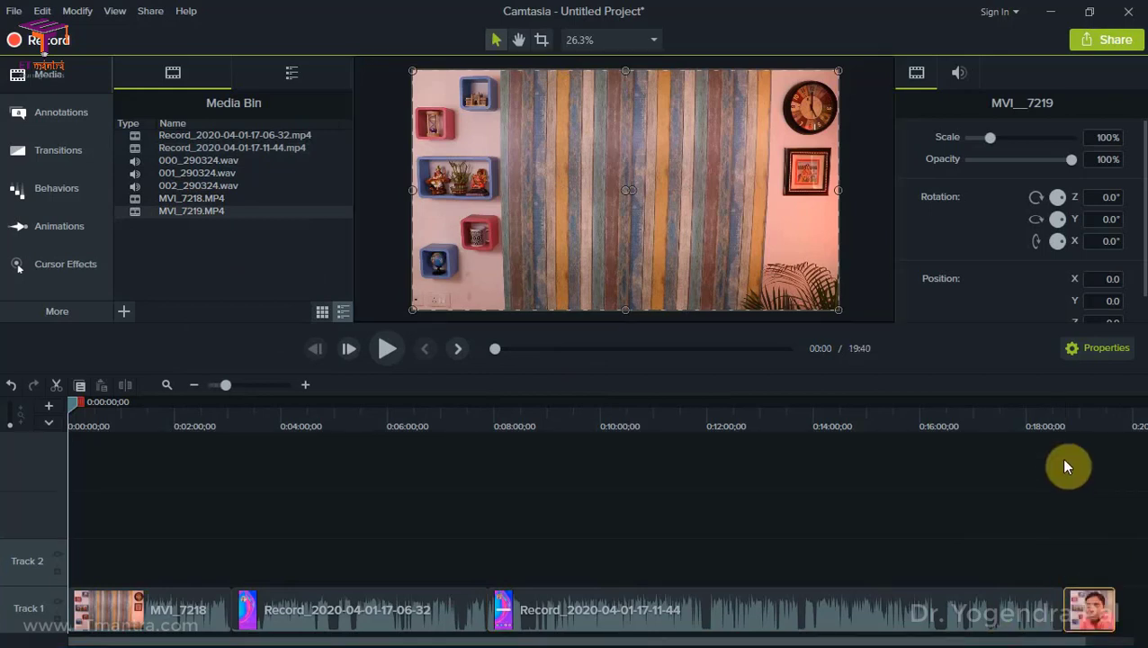
{"action": "left_click", "coordinate": [1061, 417]}
{"action": "left_click", "coordinate": [213, 540]}
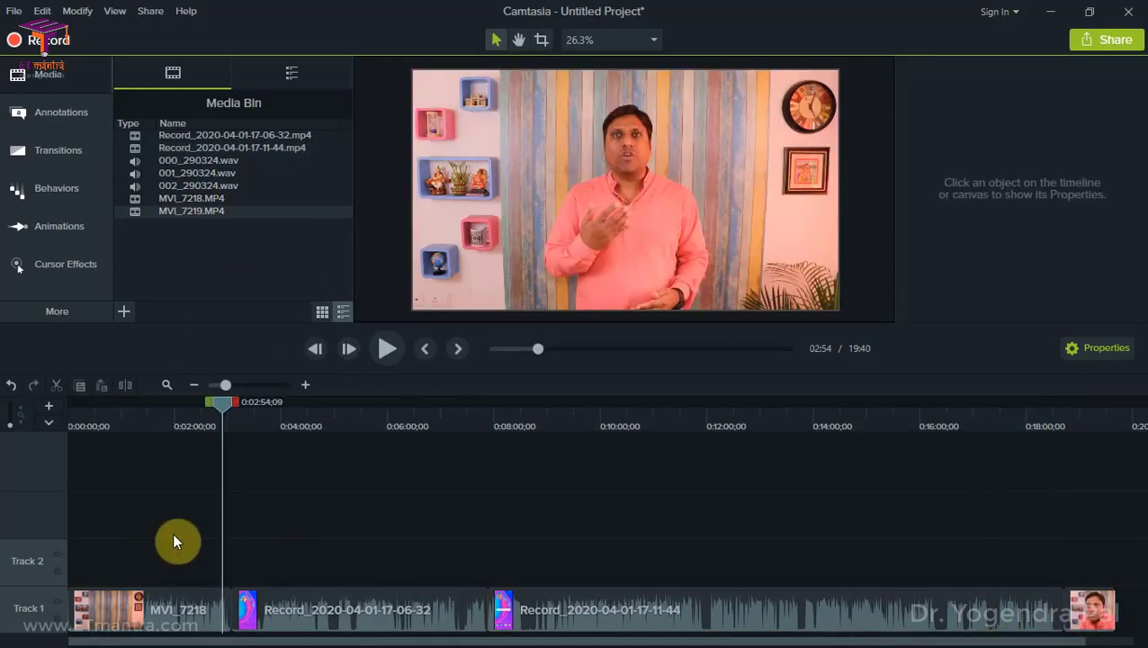
{"action": "left_click_drag", "start_coordinate": [173, 536], "coordinate": [1074, 610]}
{"action": "left_click", "coordinate": [429, 486]}
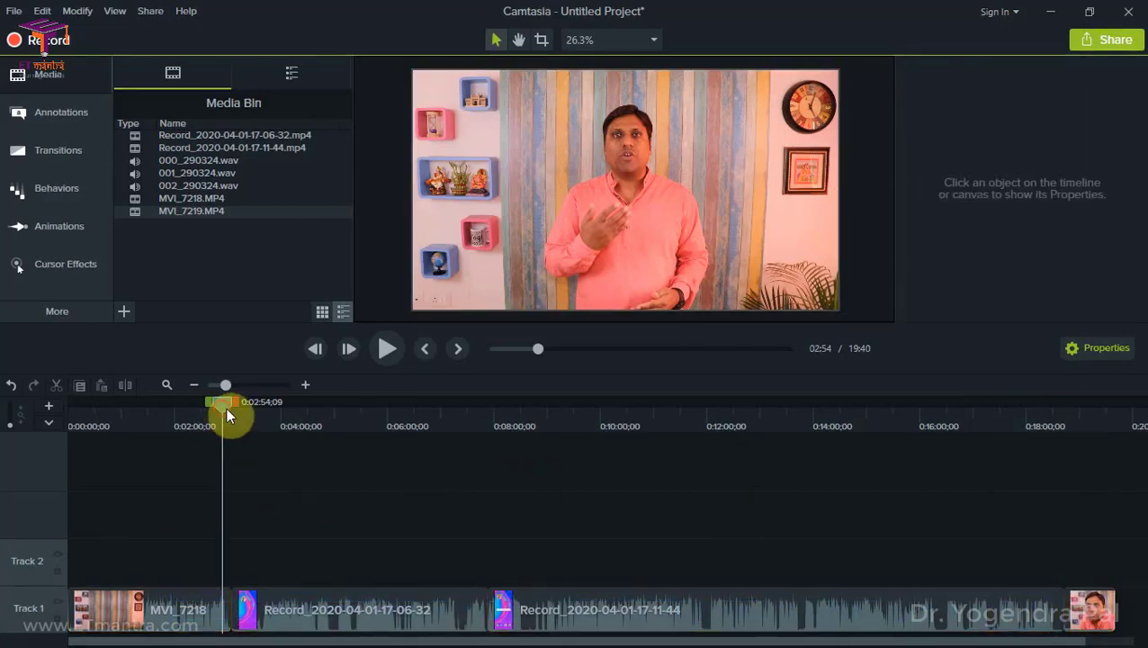
{"action": "left_click_drag", "start_coordinate": [227, 409], "coordinate": [180, 459]}
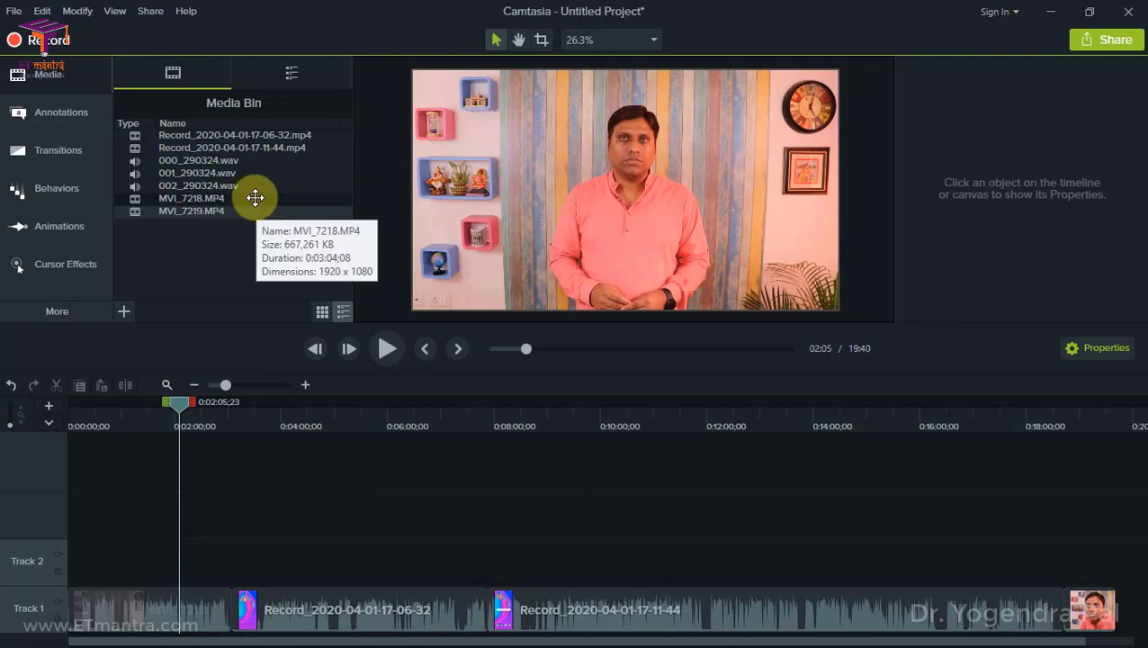
- Place 000_290324.wav, 001_290324.wav and 002_290324.wav end to end on Track 2
{"action": "left_click_drag", "start_coordinate": [225, 162], "coordinate": [17, 605]}
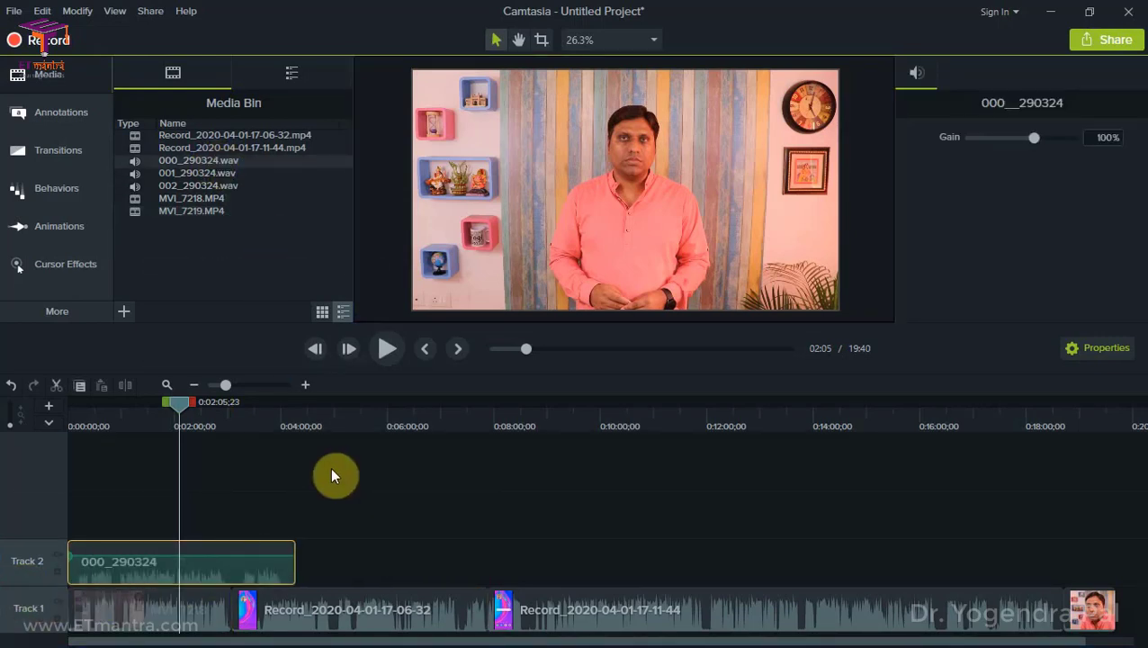
{"action": "left_click", "coordinate": [331, 475]}
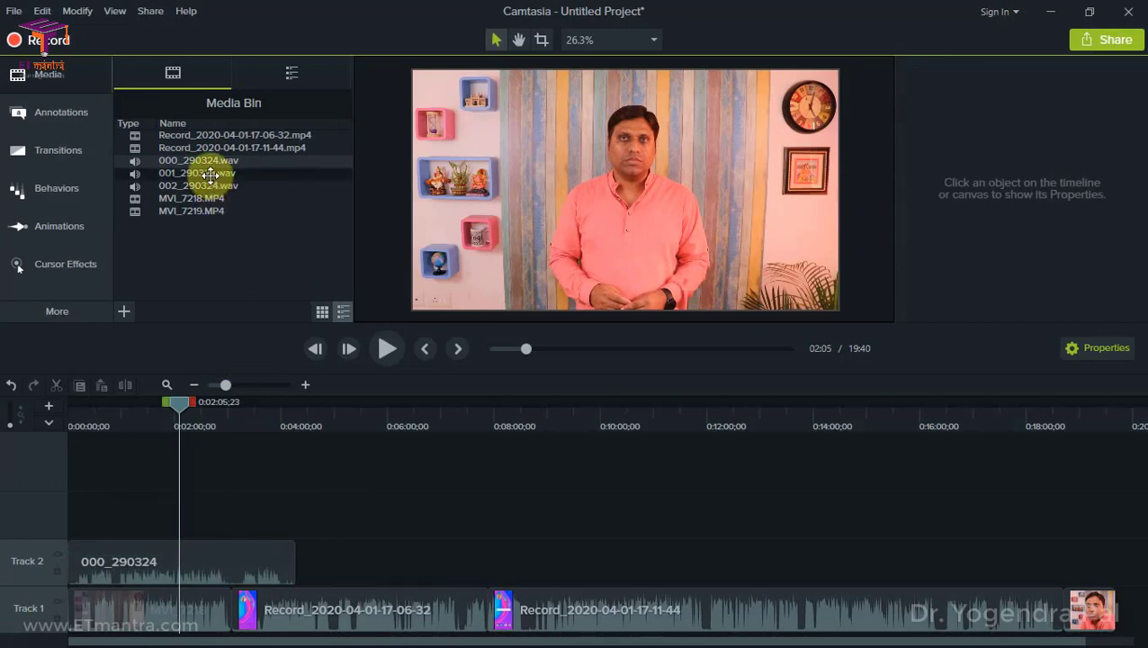
{"action": "left_click_drag", "start_coordinate": [196, 173], "coordinate": [290, 563]}
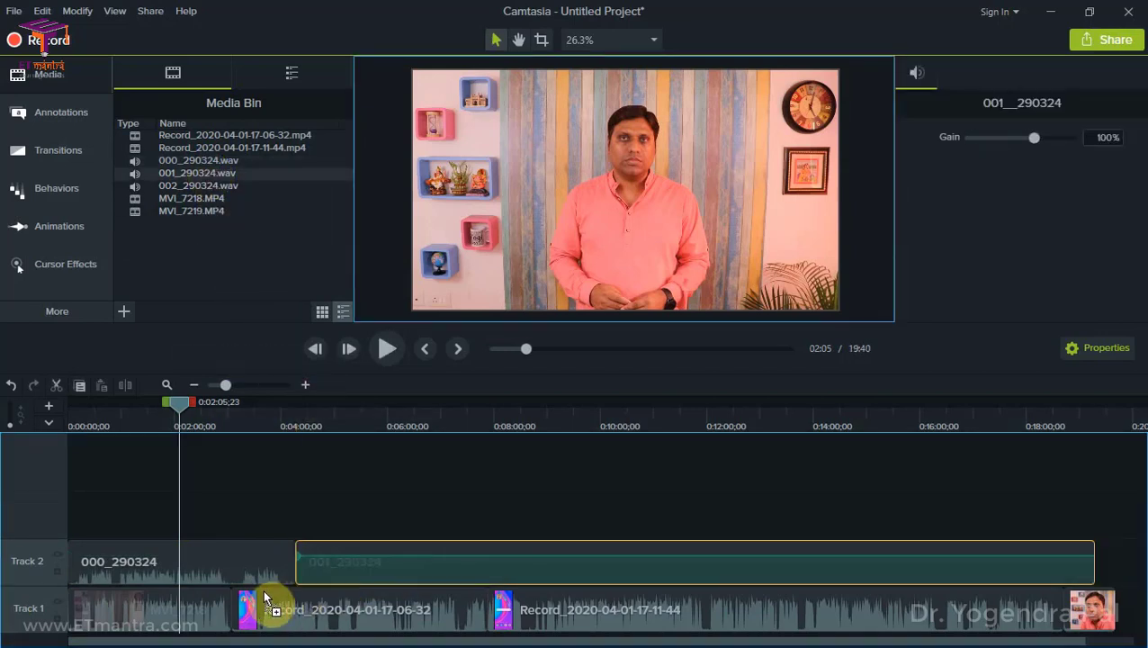
{"action": "left_click_drag", "start_coordinate": [199, 183], "coordinate": [1094, 580]}
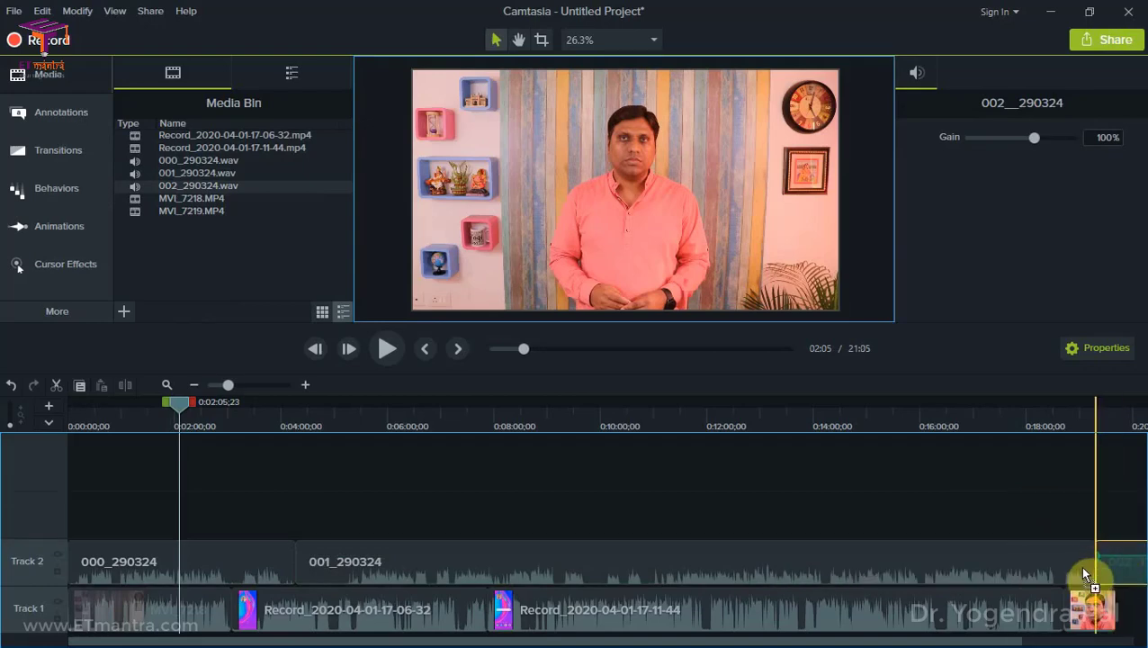
{"action": "left_click", "coordinate": [853, 515]}
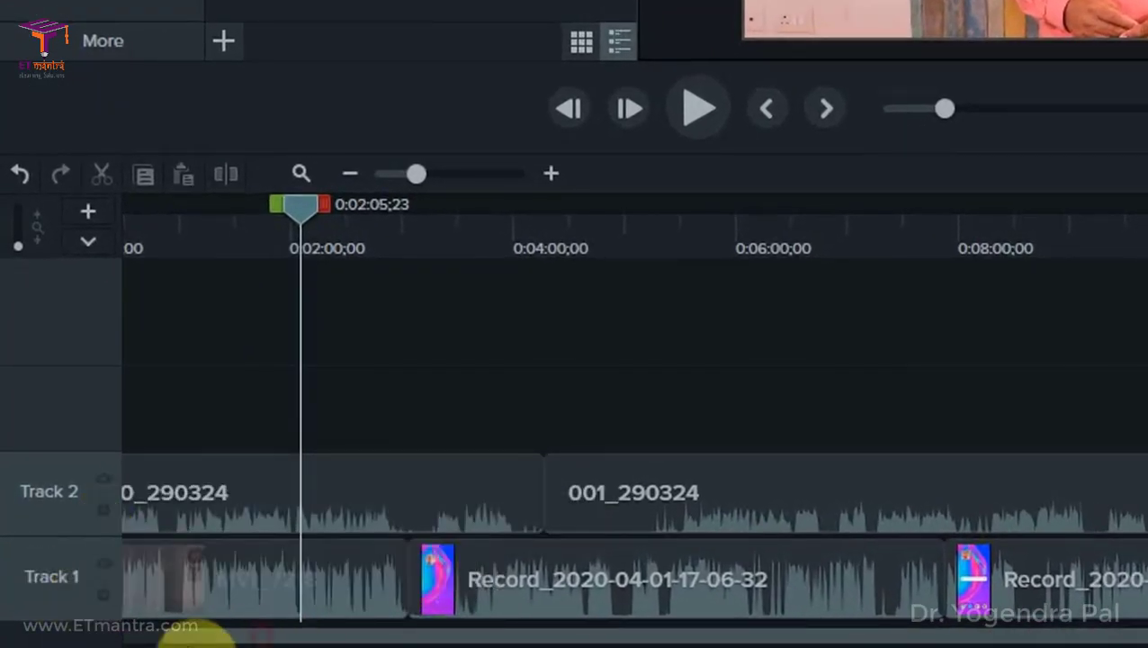
{"action": "scroll", "coordinate": [192, 634], "scroll_direction": "left", "scroll_amount": 2}
{"action": "left_click", "coordinate": [240, 591]}
{"action": "left_click", "coordinate": [297, 481]}
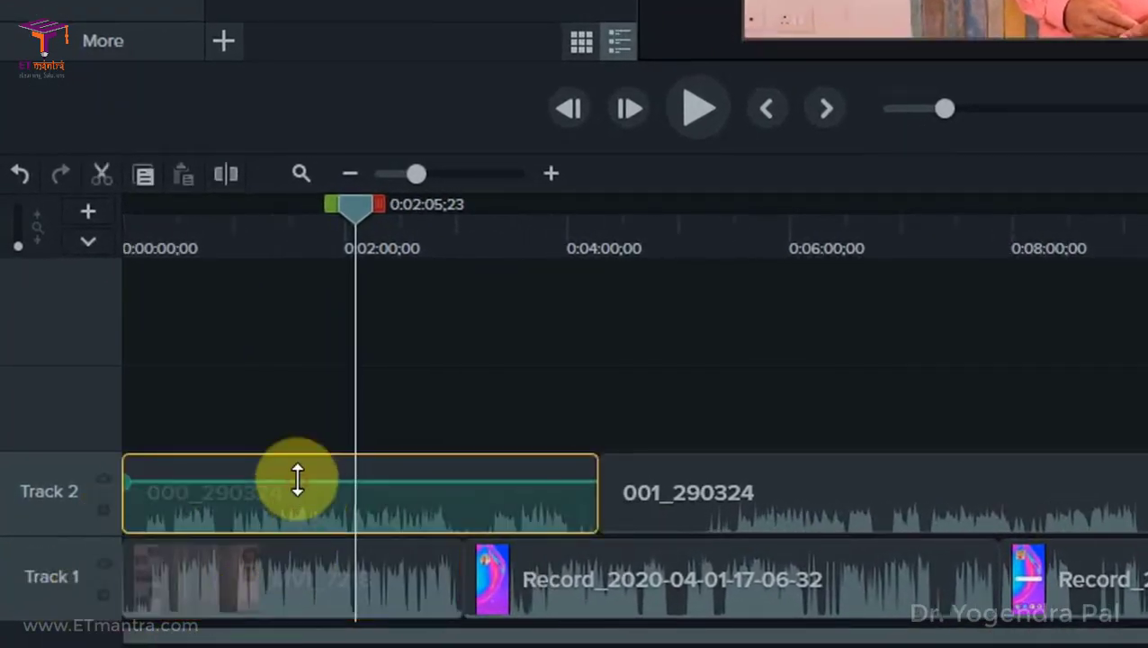
{"action": "left_click", "coordinate": [351, 576]}
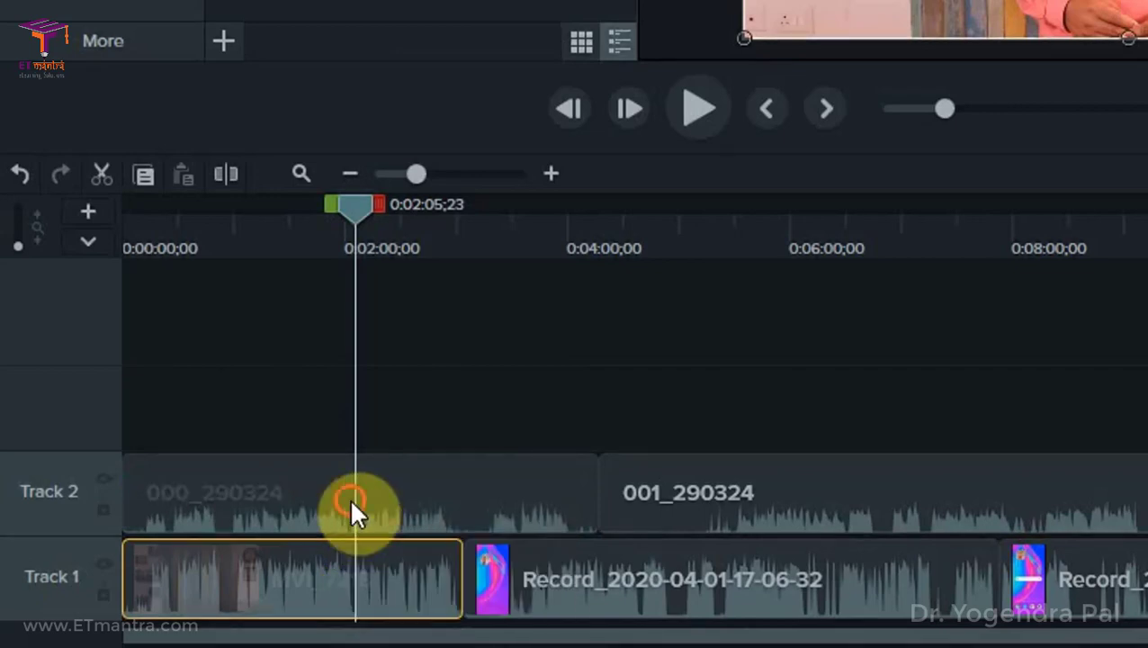
{"action": "left_click", "coordinate": [351, 505]}
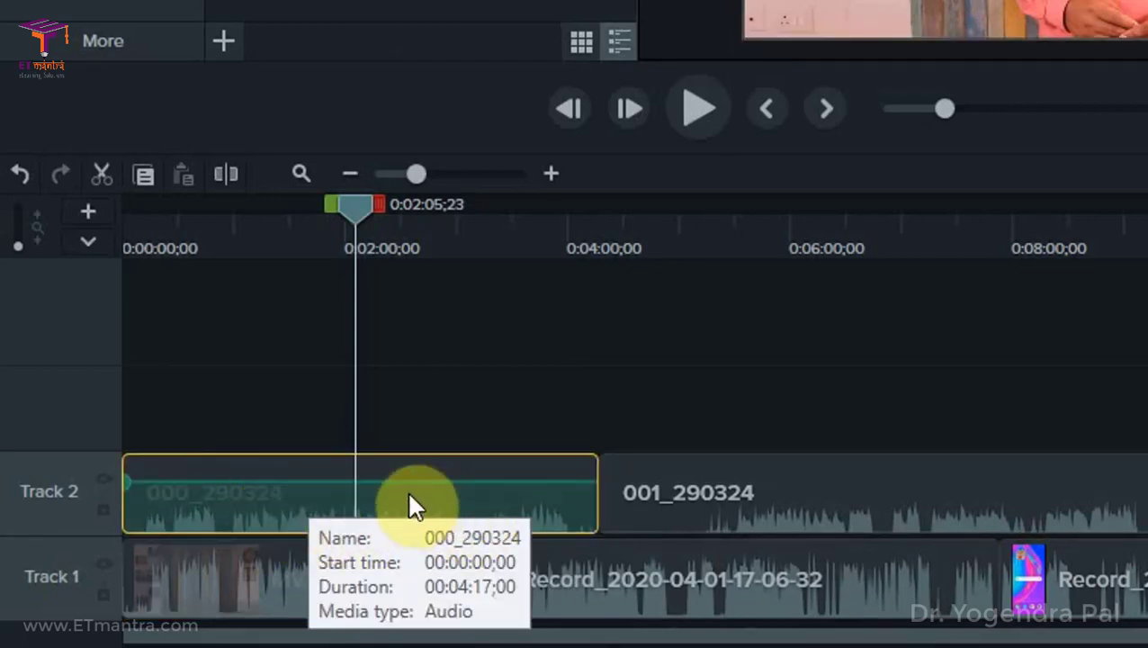
{"action": "left_click", "coordinate": [468, 445]}
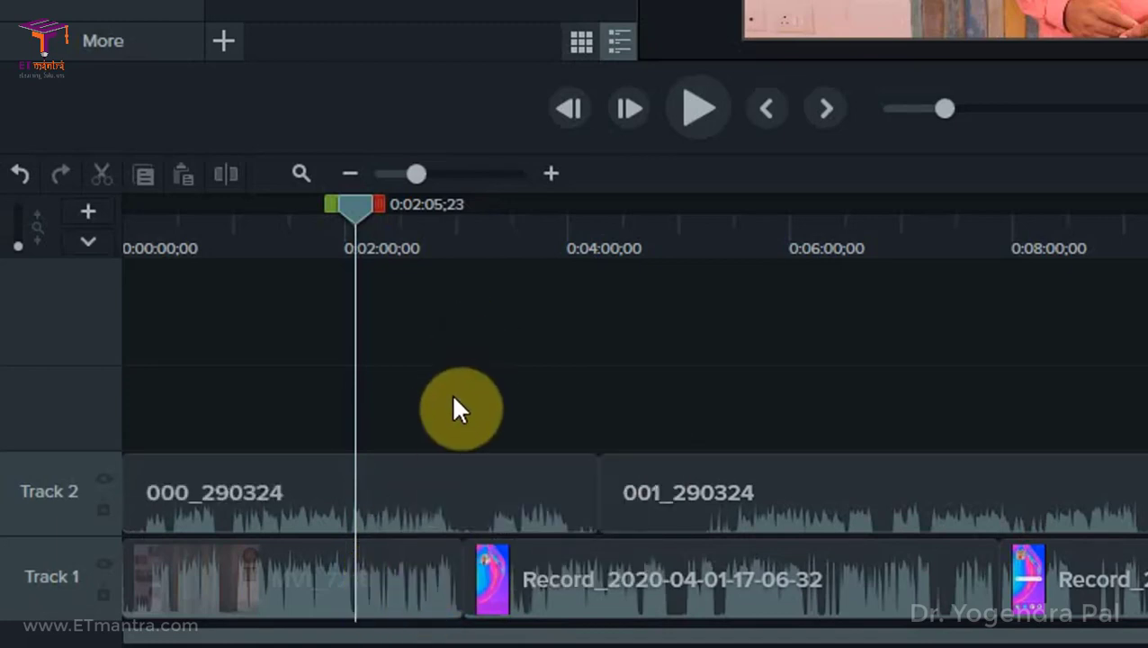
{"action": "left_click", "coordinate": [419, 491]}
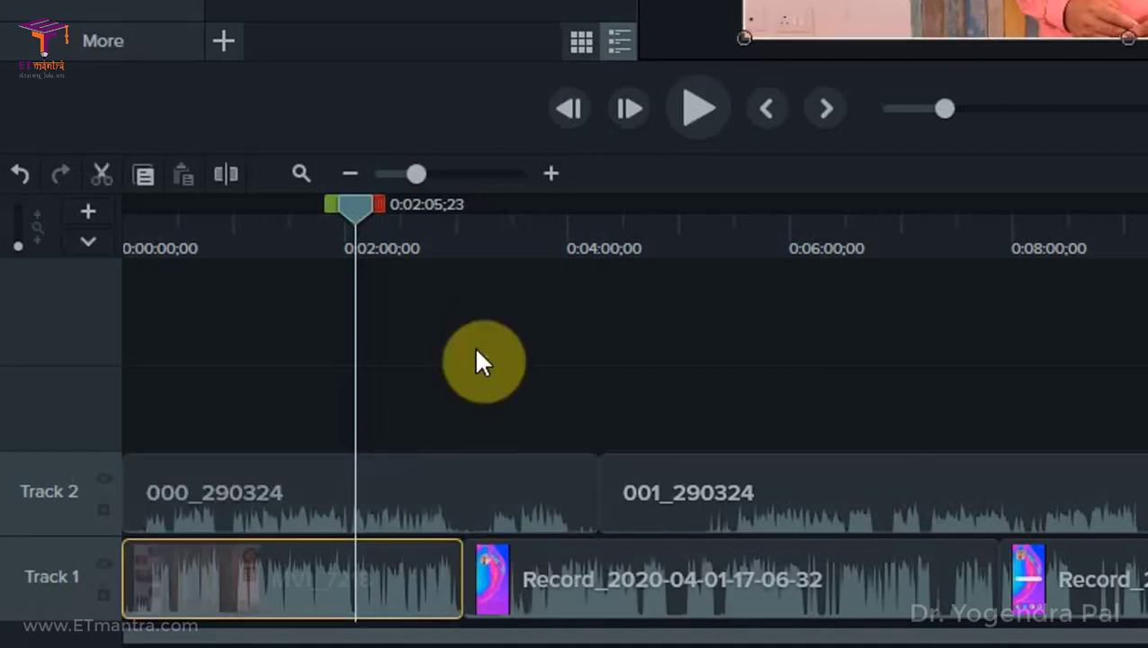
{"action": "left_click", "coordinate": [310, 596]}
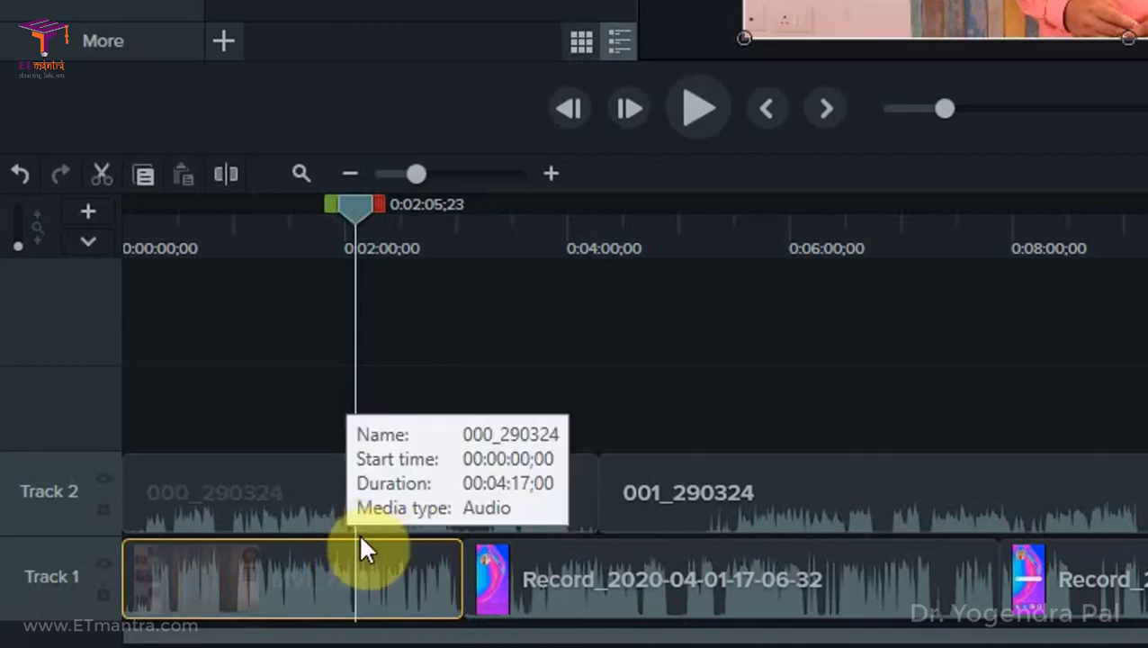
{"action": "mouse_move", "coordinate": [329, 576]}
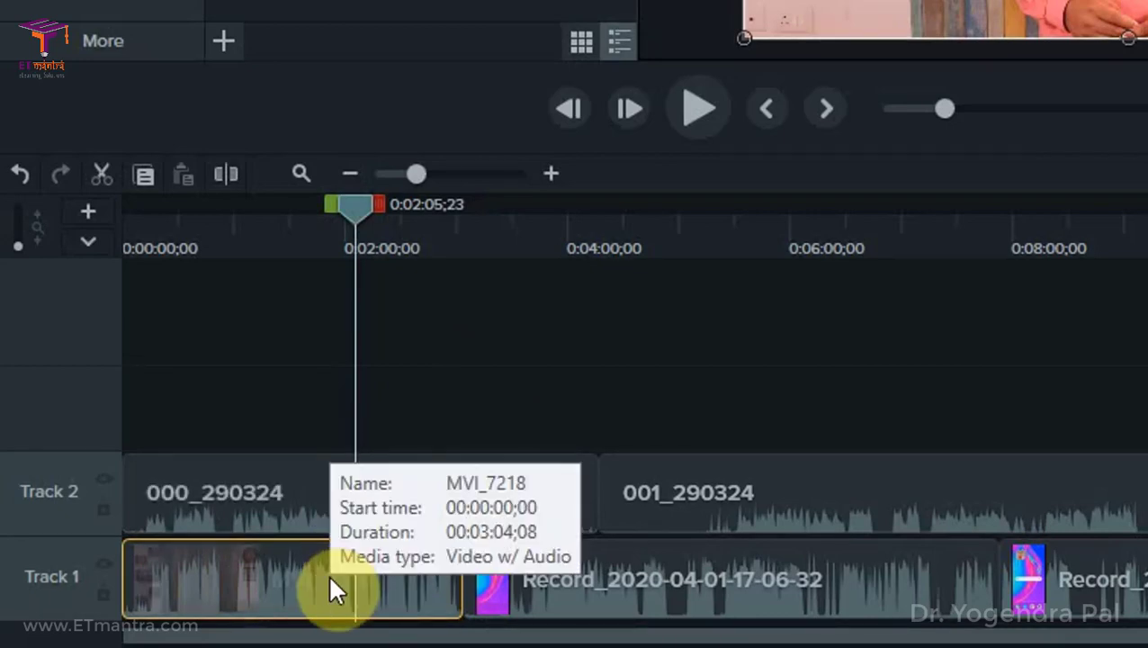
{"action": "mouse_move", "coordinate": [266, 471]}
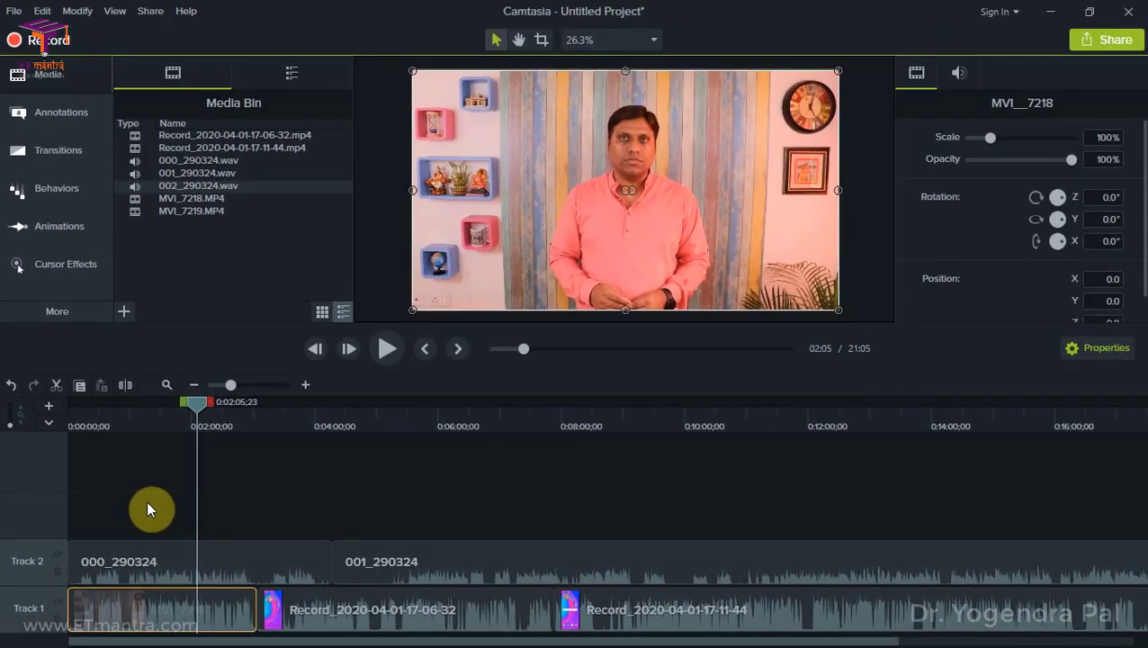
- Move the 001_290324 audio clip from Track 2 up onto a new Track 3
{"action": "left_click", "coordinate": [237, 512]}
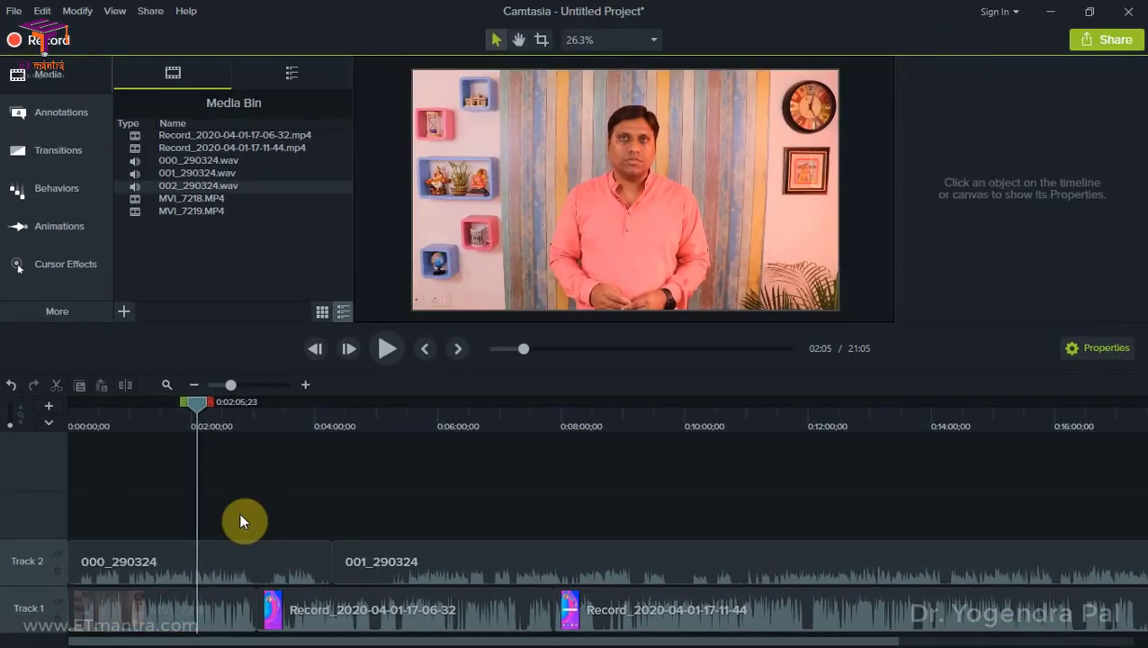
{"action": "left_click", "coordinate": [153, 614]}
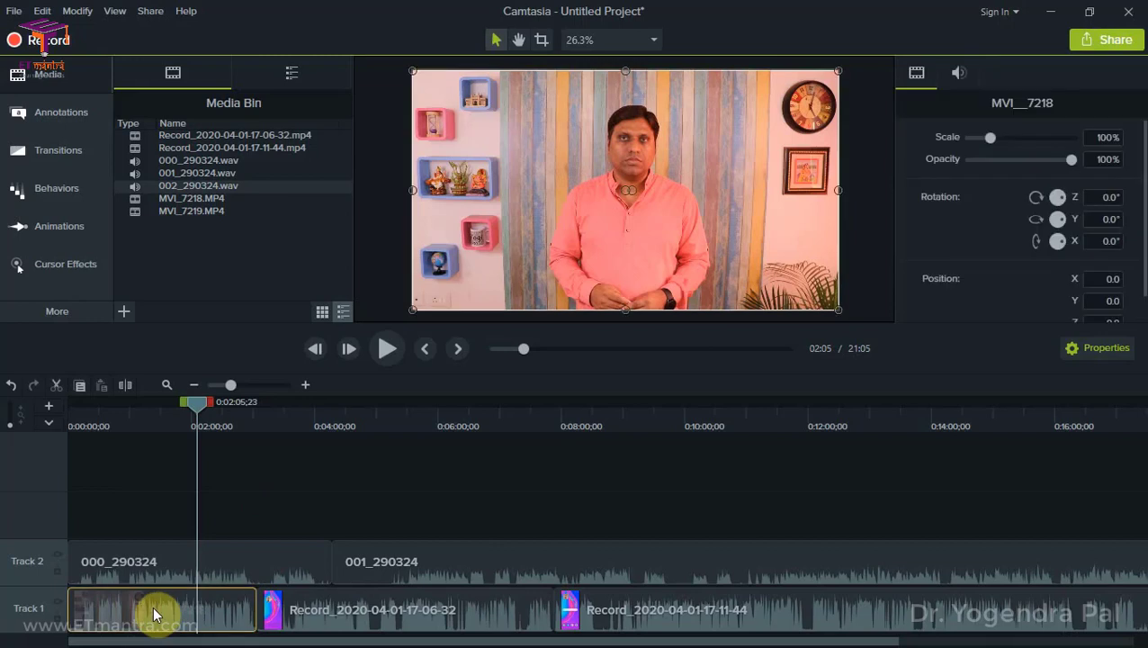
{"action": "left_click", "coordinate": [372, 613]}
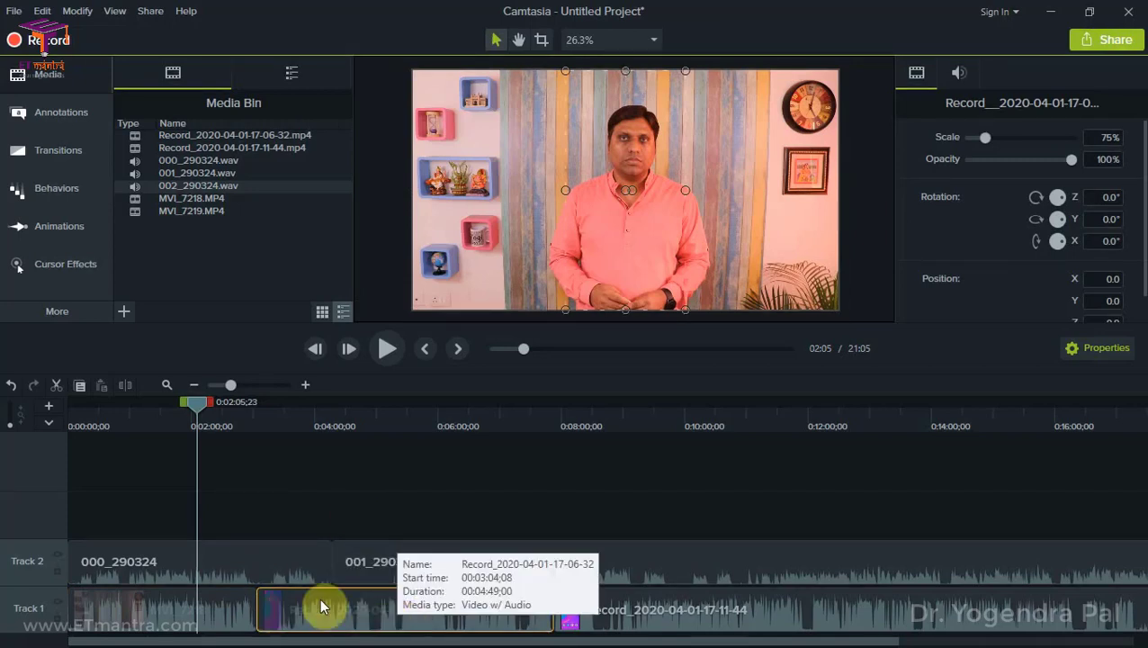
{"action": "left_click", "coordinate": [134, 417]}
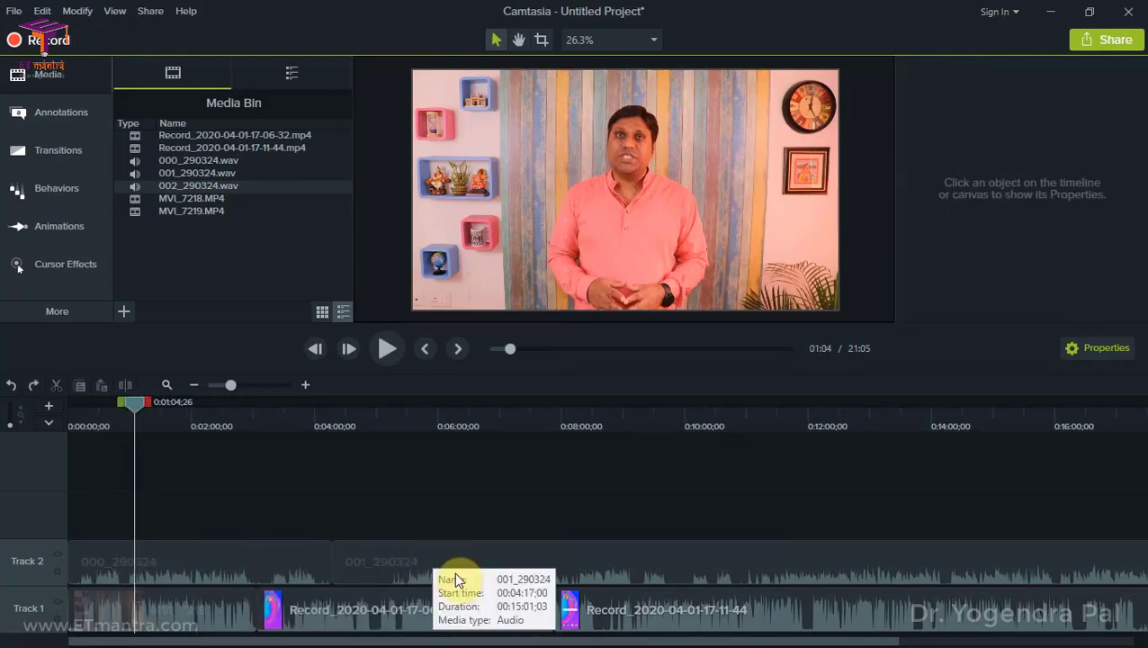
{"action": "left_click_drag", "start_coordinate": [457, 571], "coordinate": [456, 514]}
- Deselect the clip and put the playhead at 0:00:12;07 near the timeline start
{"action": "left_click", "coordinate": [338, 555]}
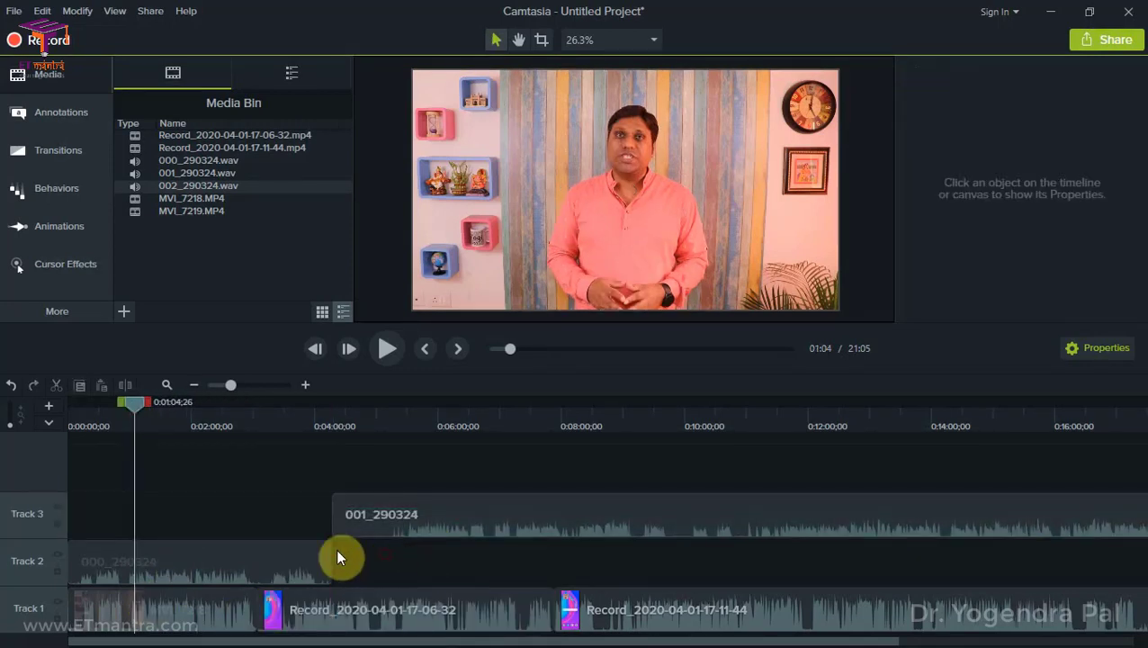
{"action": "scroll", "coordinate": [88, 511], "scroll_direction": "up", "scroll_amount": 2}
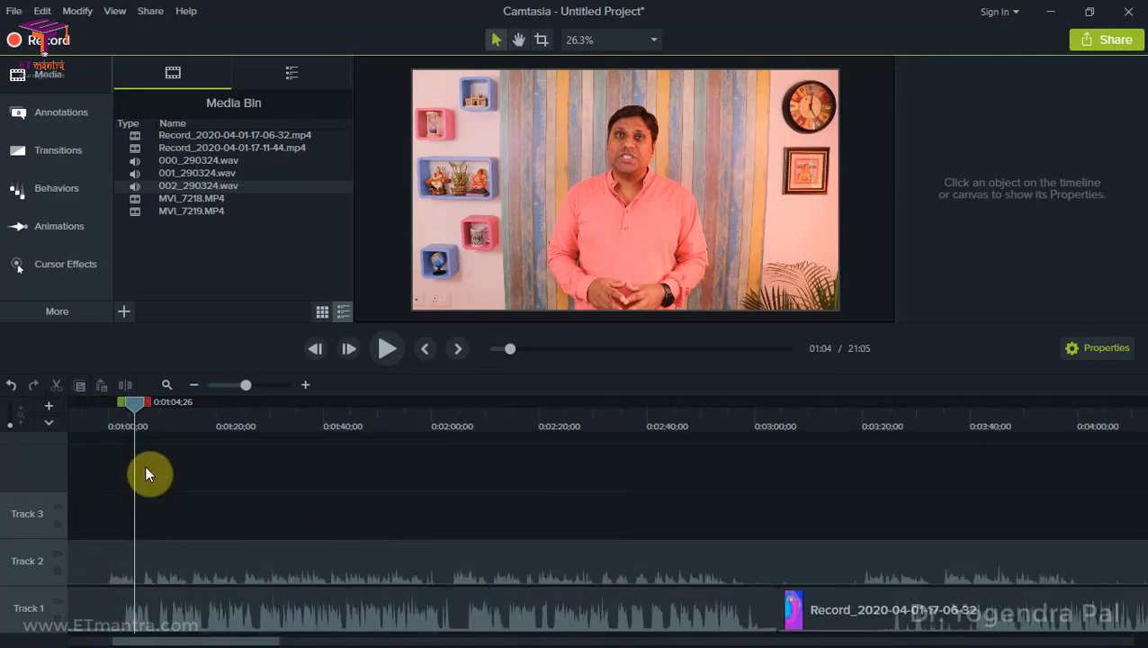
{"action": "left_click_drag", "start_coordinate": [243, 383], "coordinate": [298, 391]}
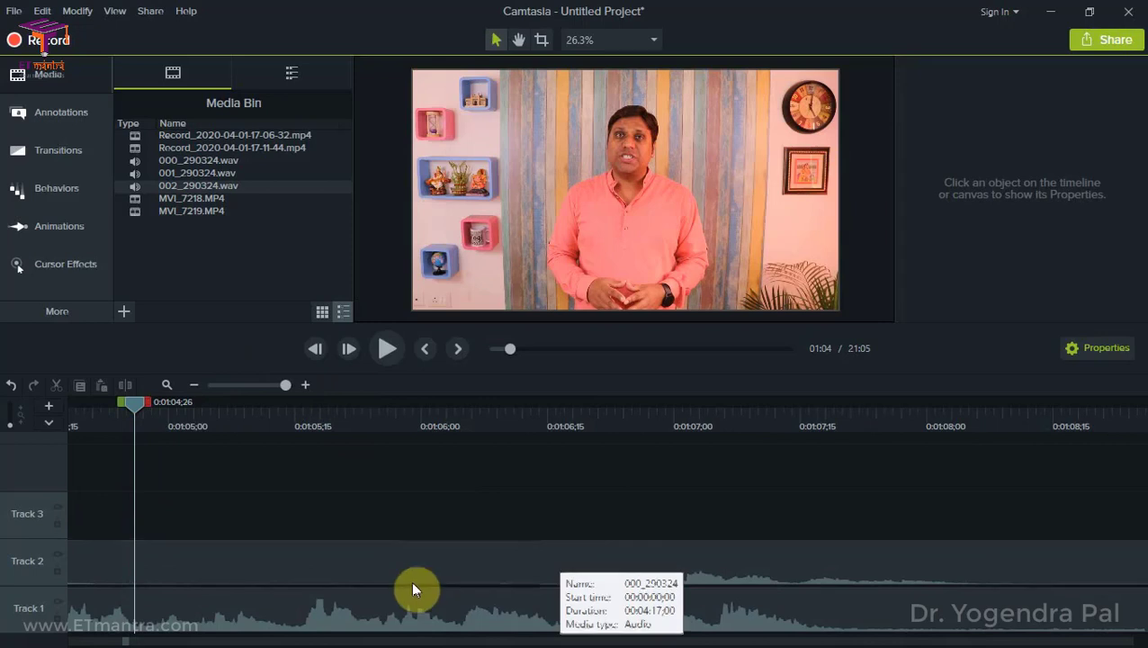
{"action": "left_click_drag", "start_coordinate": [128, 641], "coordinate": [113, 639]}
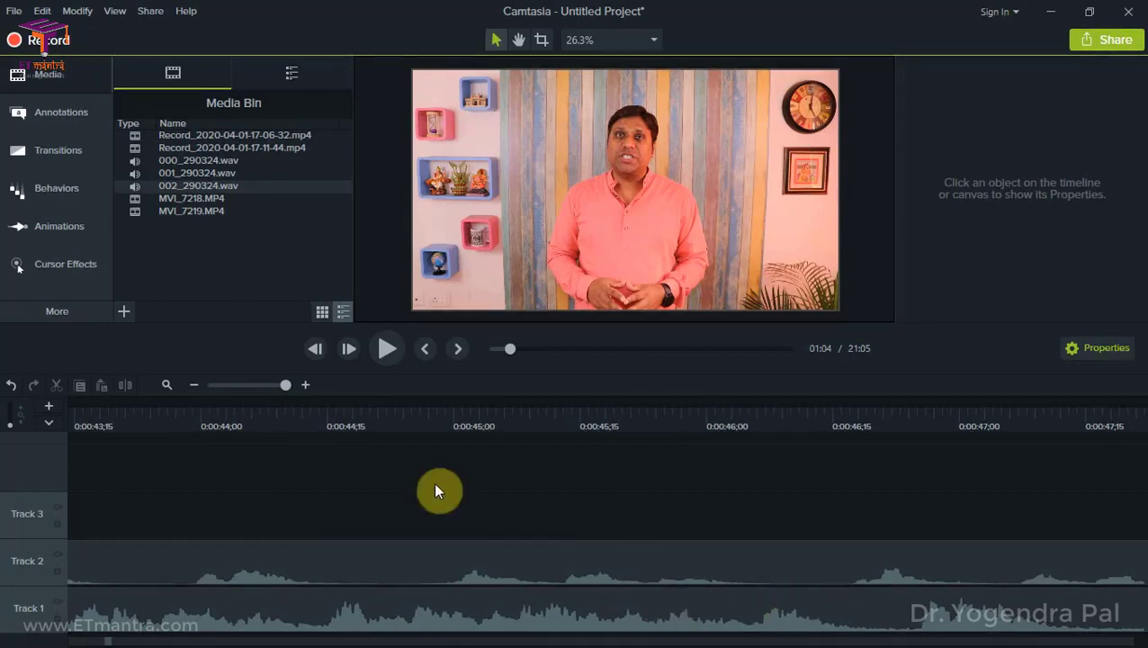
{"action": "left_click", "coordinate": [247, 386]}
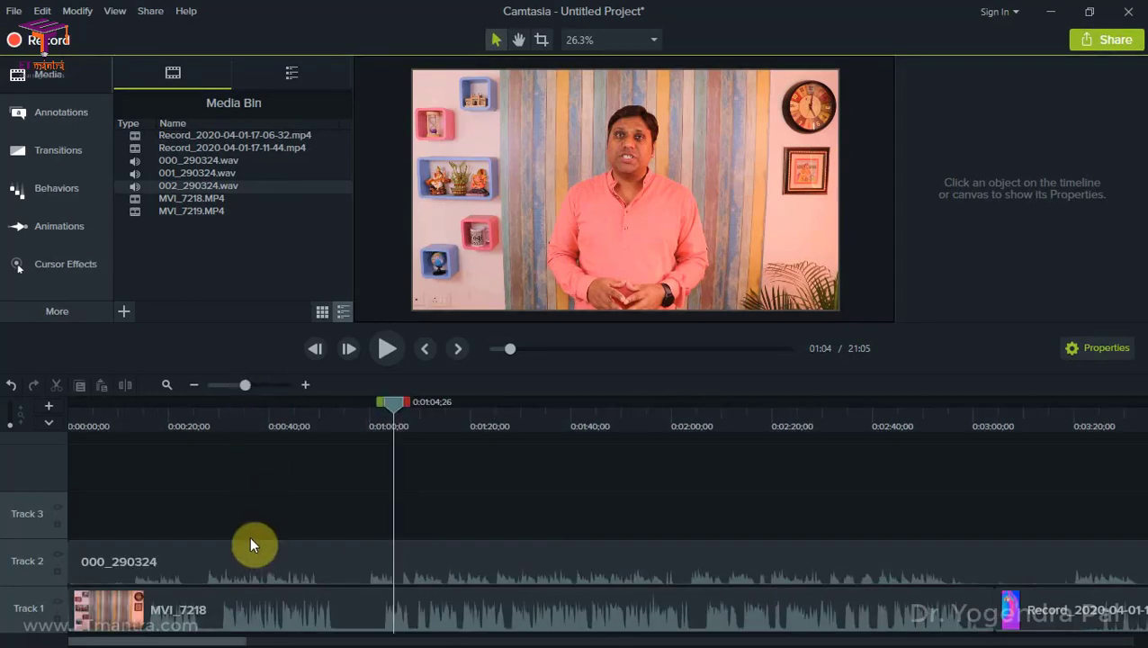
{"action": "left_click", "coordinate": [133, 426]}
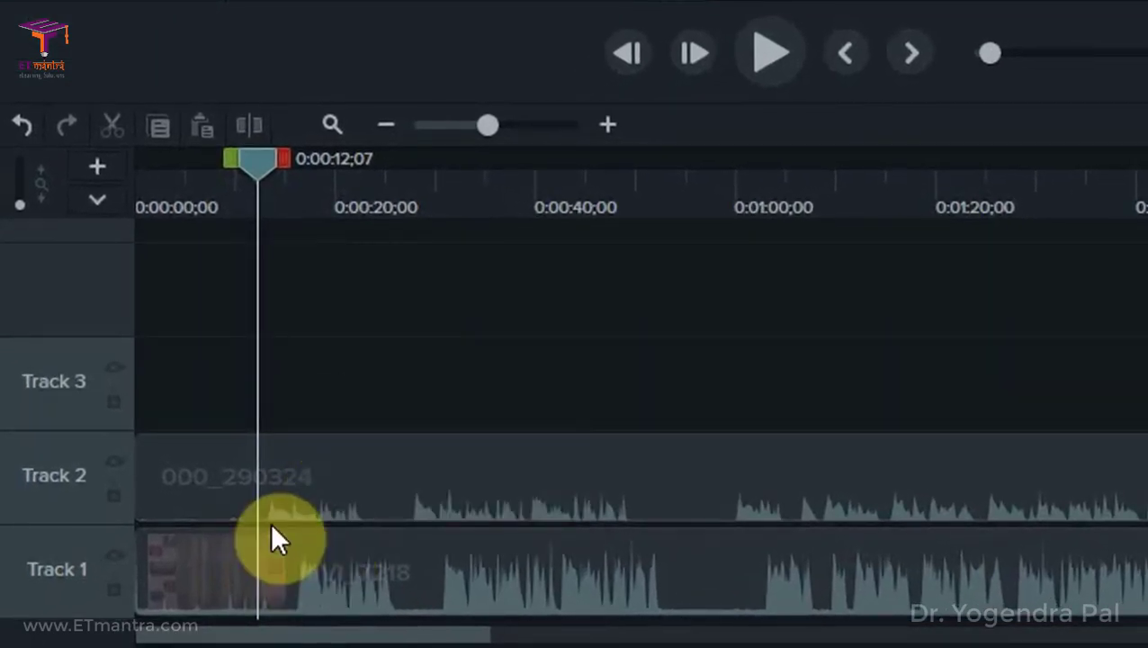
- Nudge the 000_290324 audio on Track 2 slightly later
{"action": "mouse_move", "coordinate": [274, 522]}
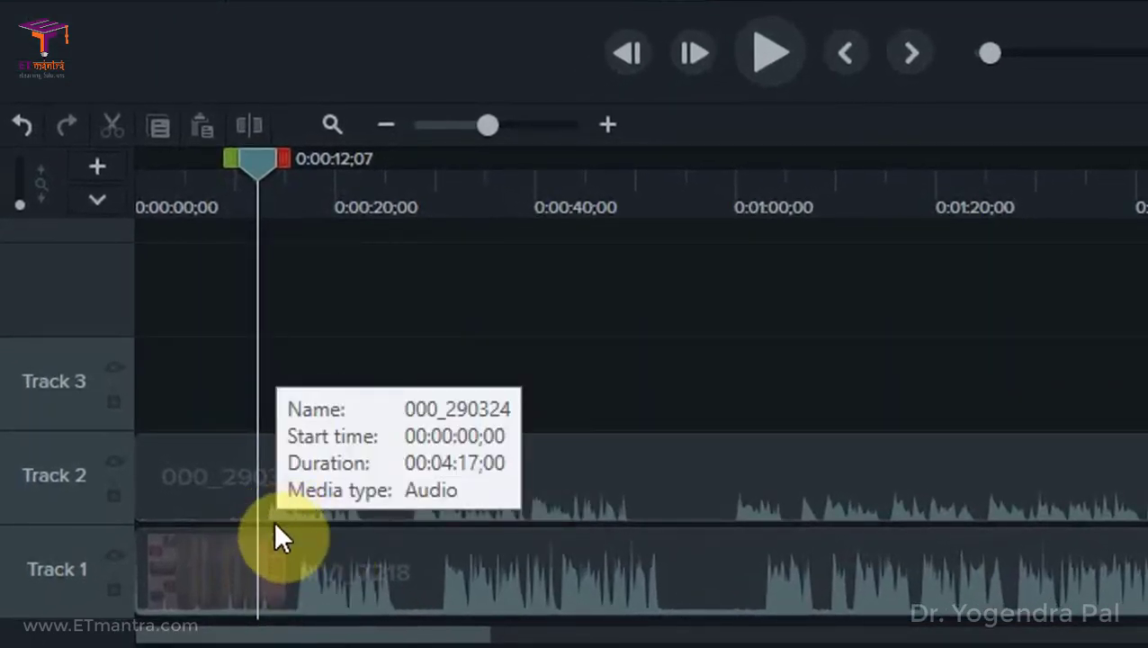
{"action": "mouse_move", "coordinate": [301, 604]}
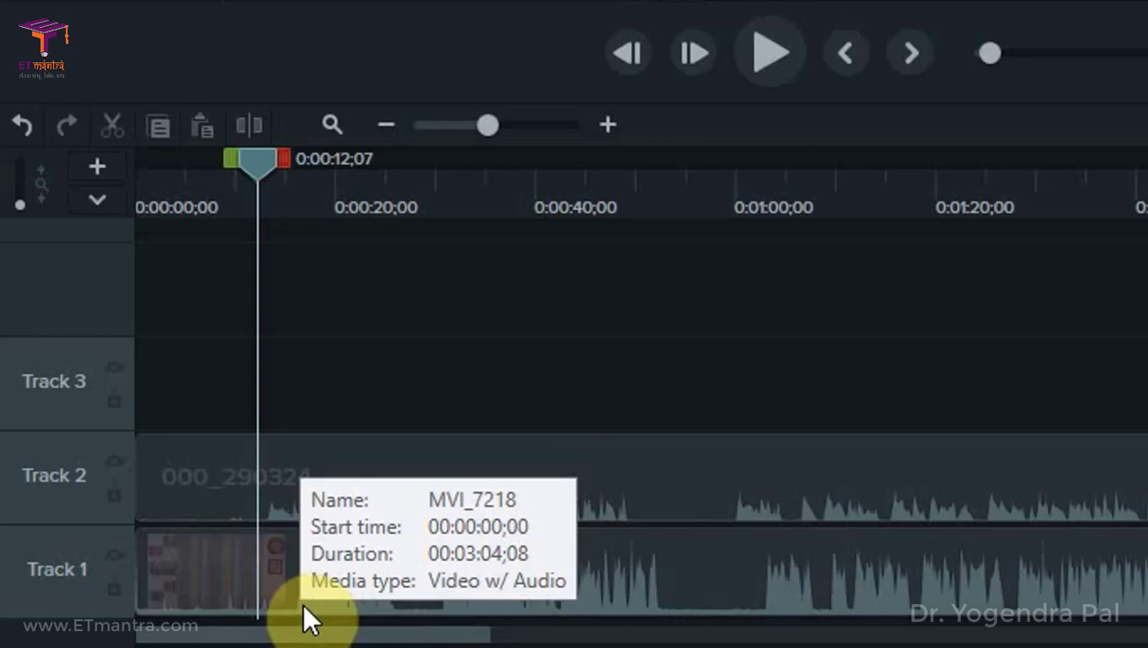
{"action": "left_click_drag", "start_coordinate": [286, 479], "coordinate": [309, 488]}
- Raise the 000_290324 audio's volume line, zoomed in around 0:00:15
{"action": "left_click", "coordinate": [286, 196]}
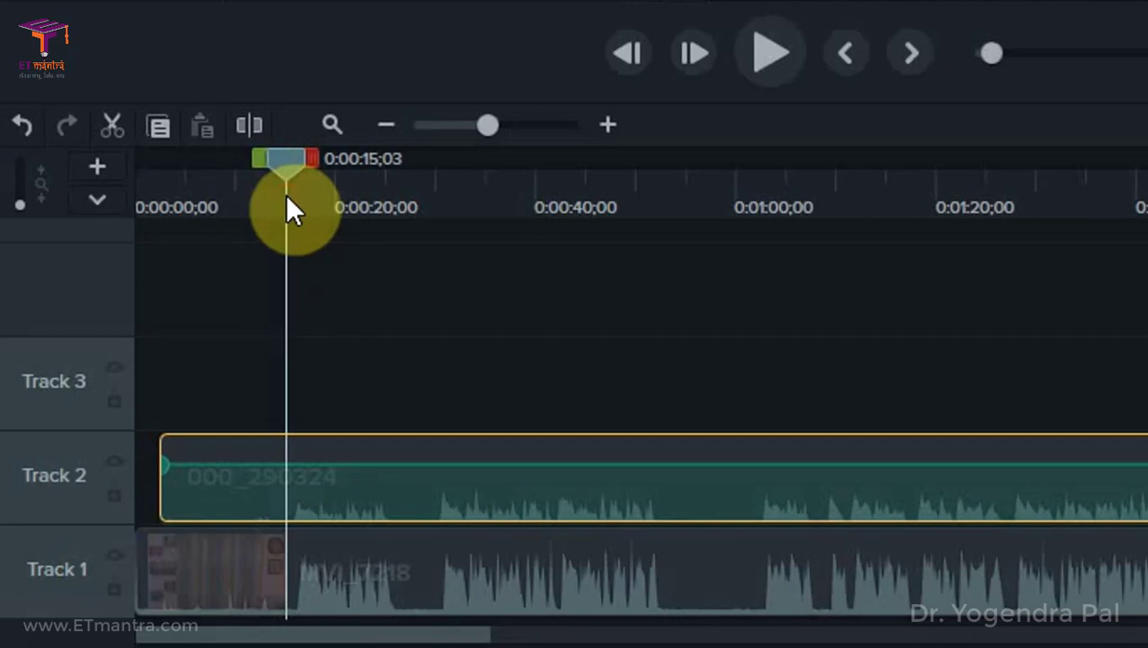
{"action": "left_click_drag", "start_coordinate": [486, 126], "coordinate": [517, 126]}
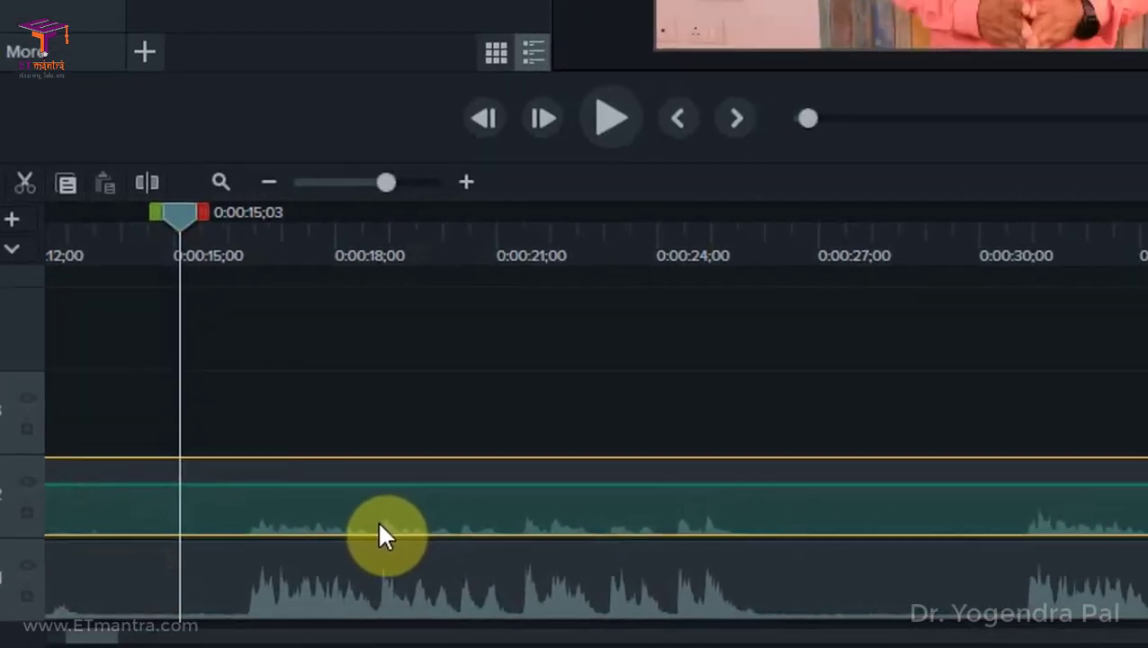
{"action": "left_click", "coordinate": [426, 182]}
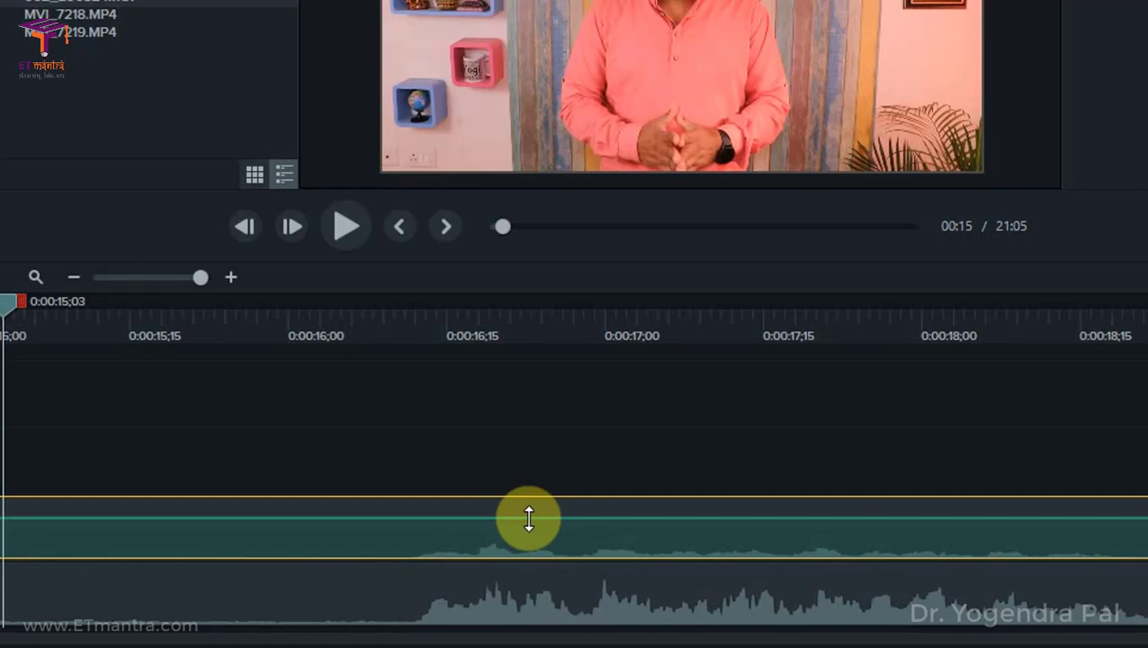
{"action": "left_click_drag", "start_coordinate": [529, 519], "coordinate": [528, 487]}
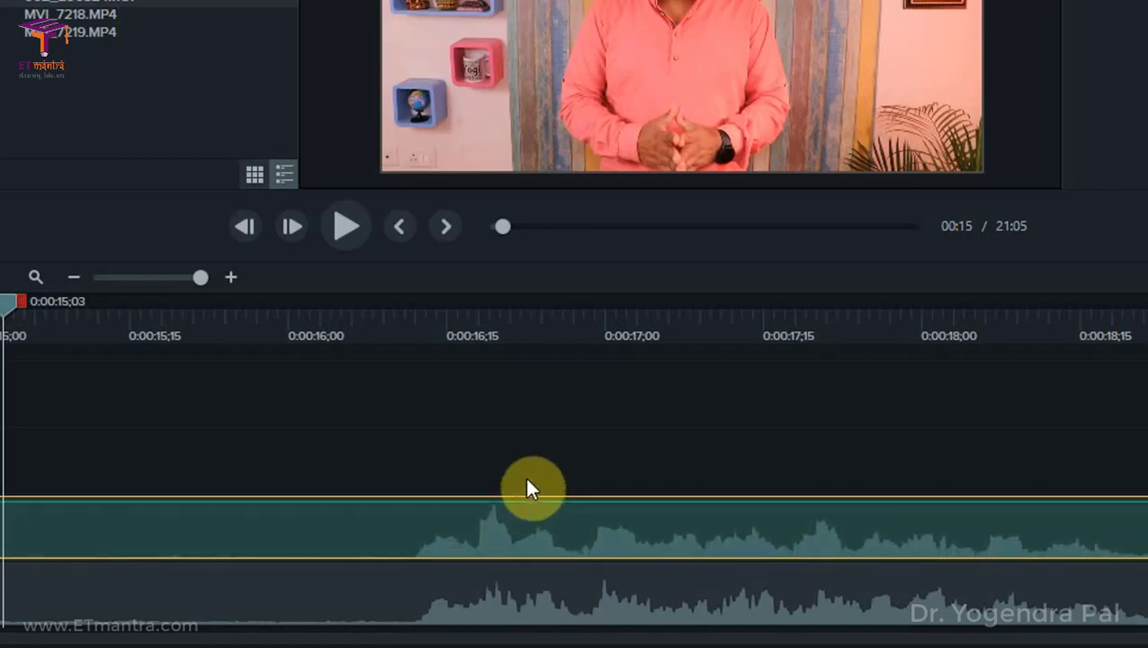
{"action": "left_click", "coordinate": [525, 477]}
- Split the 000_290324 audio at 0:03:04;08, where MVI_7218 ends
{"action": "scroll", "coordinate": [531, 472], "scroll_direction": "down", "scroll_amount": 3}
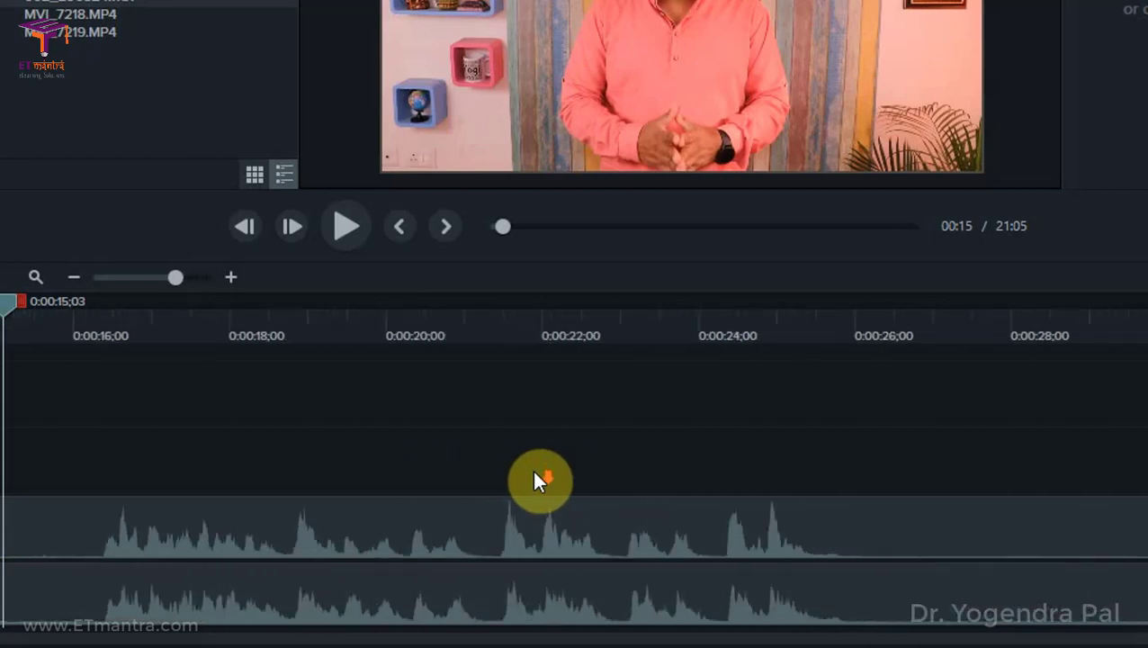
{"action": "scroll", "coordinate": [531, 473], "scroll_direction": "down", "scroll_amount": 1}
{"action": "scroll", "coordinate": [518, 466], "scroll_direction": "down", "scroll_amount": 5}
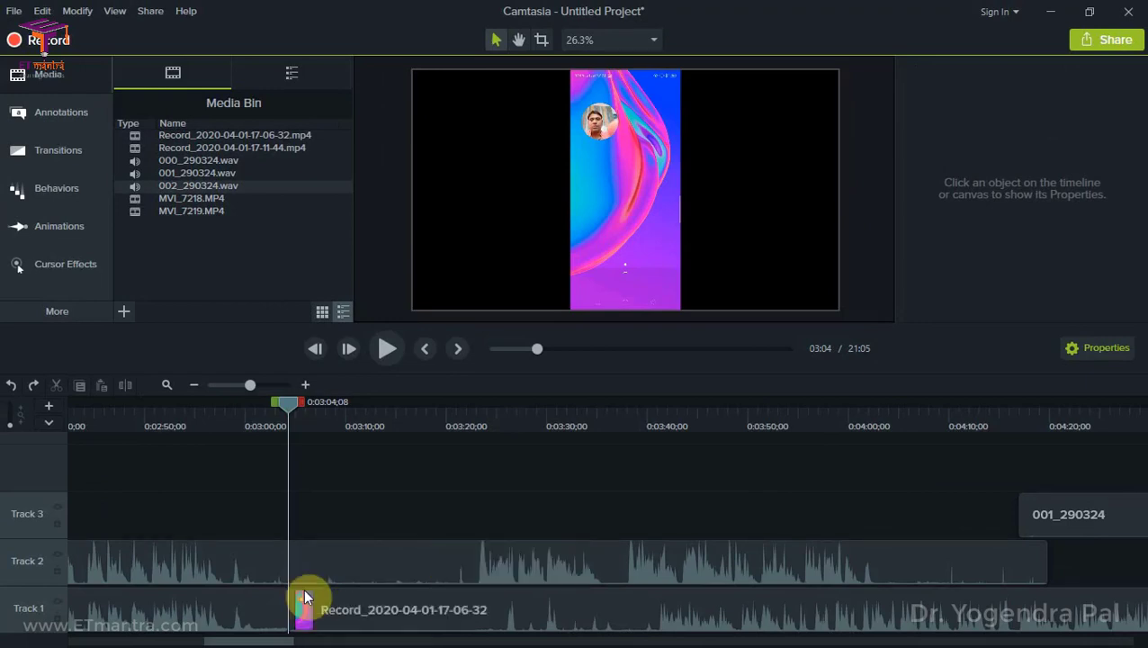
{"action": "left_click", "coordinate": [385, 557]}
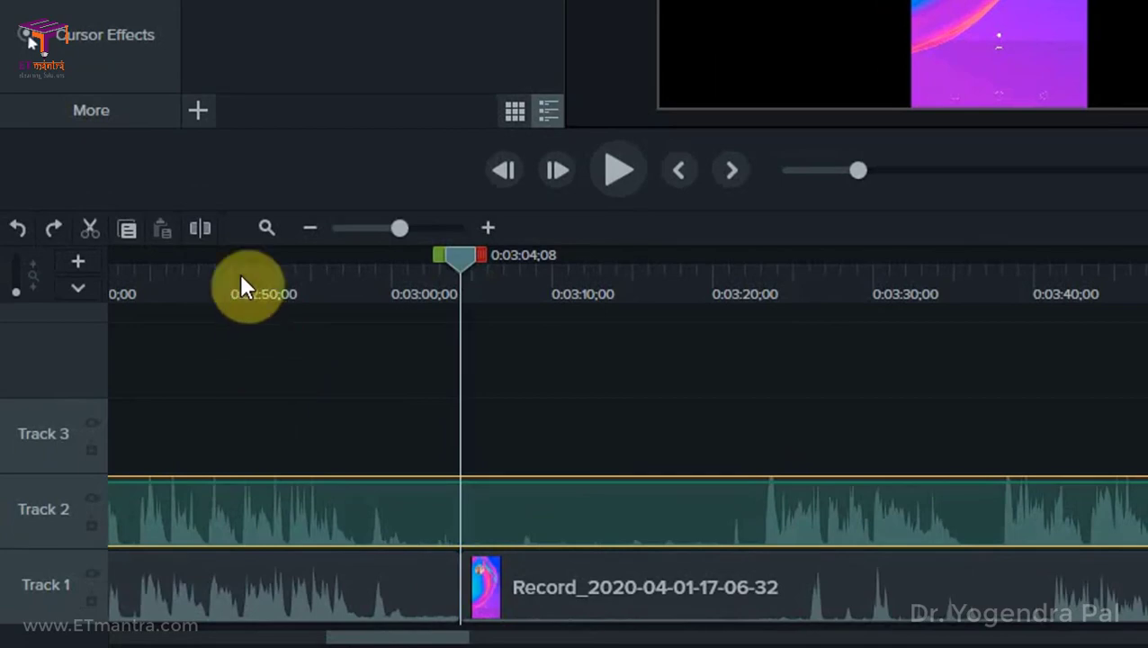
{"action": "left_click", "coordinate": [207, 232]}
- Move the split-off 000_290324 audio piece to the end of the project
{"action": "left_click", "coordinate": [594, 513]}
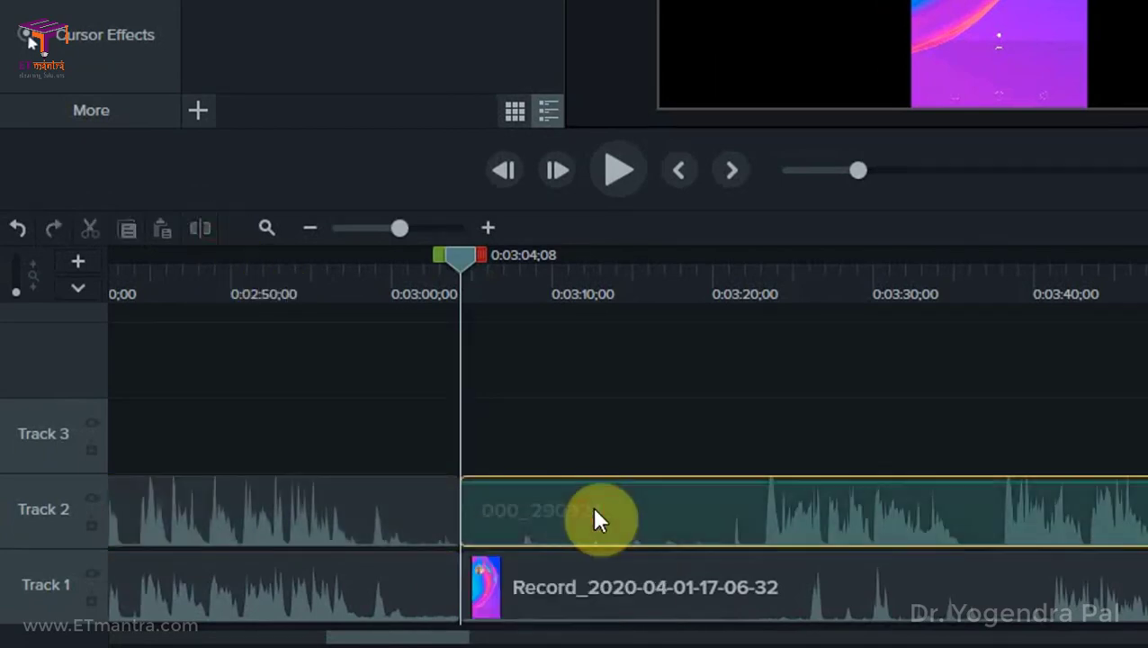
{"action": "left_click_drag", "start_coordinate": [592, 513], "coordinate": [630, 513]}
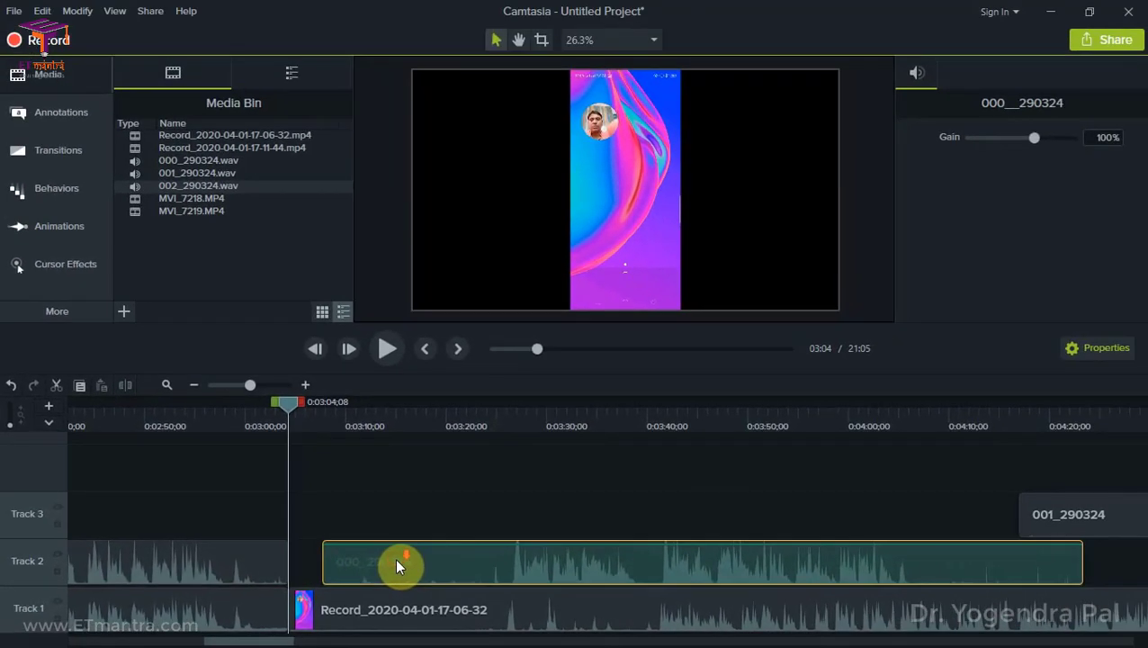
{"action": "scroll", "coordinate": [395, 557], "scroll_direction": "down", "scroll_amount": 6}
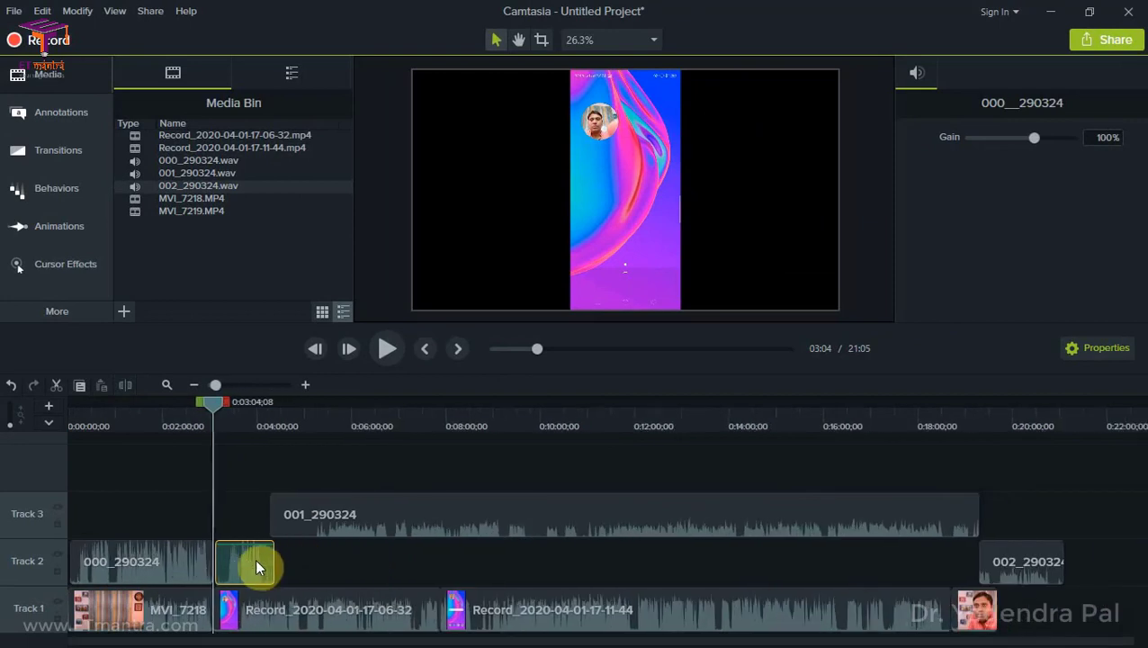
{"action": "left_click_drag", "start_coordinate": [256, 565], "coordinate": [1112, 520]}
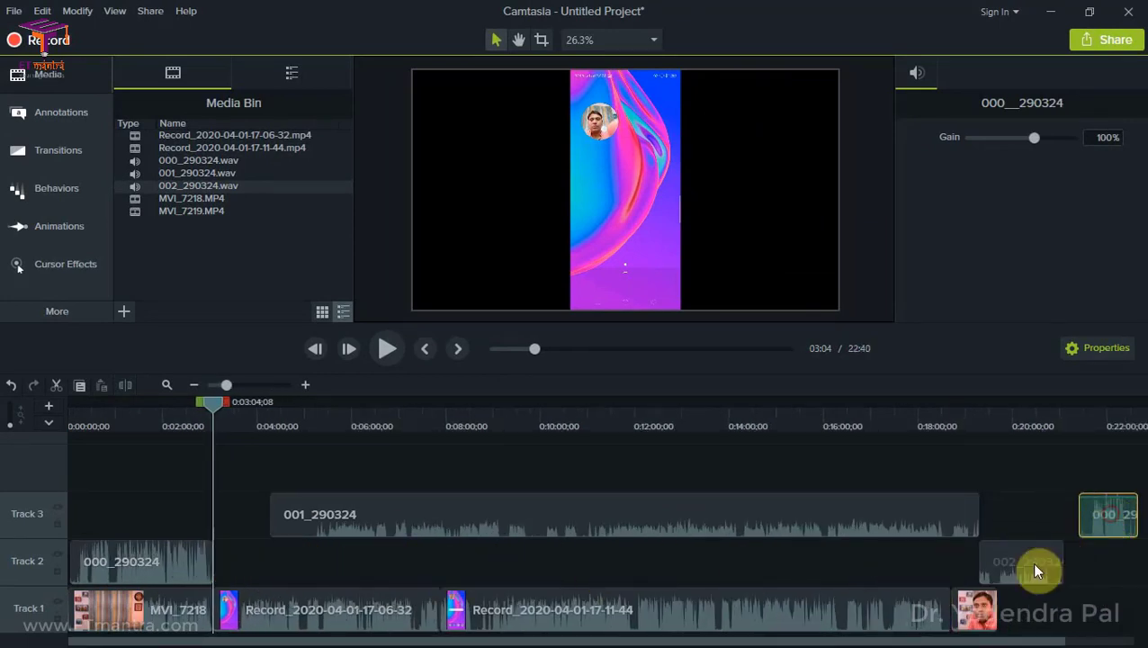
- Shift 001_290324 earlier, put 002_290324 on new Track 4, return the 000 piece to Track 2
{"action": "left_click_drag", "start_coordinate": [915, 533], "coordinate": [828, 531]}
{"action": "left_click_drag", "start_coordinate": [1030, 564], "coordinate": [878, 459]}
{"action": "left_click_drag", "start_coordinate": [1107, 525], "coordinate": [957, 561]}
{"action": "left_click", "coordinate": [953, 417]}
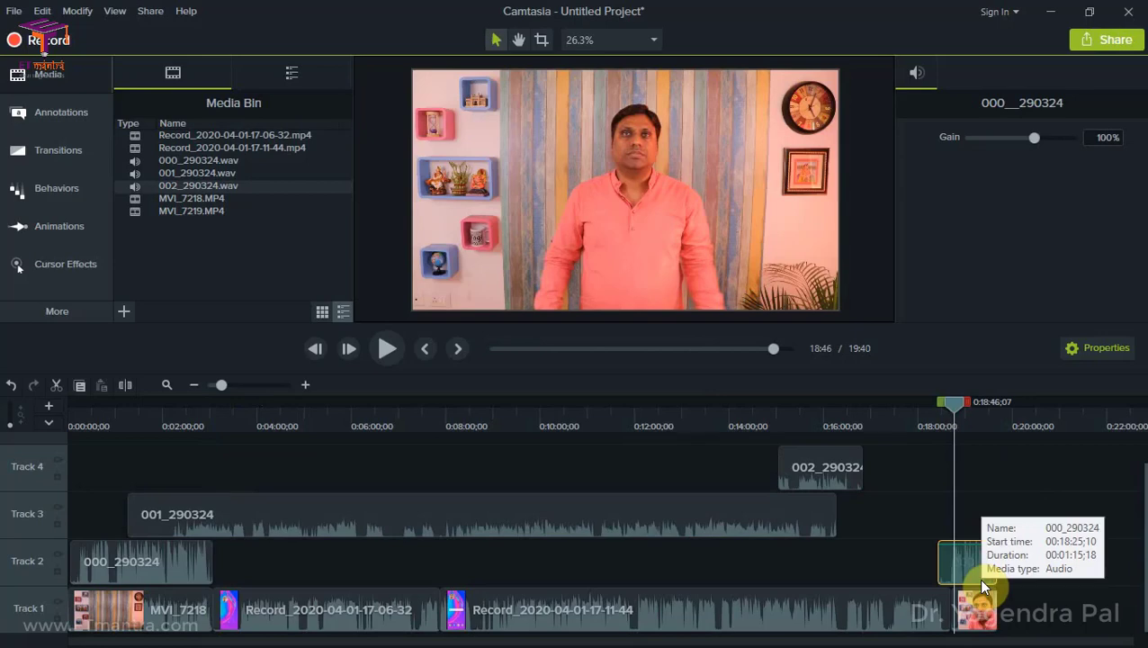
- Drag the closing 000_290324 audio piece right so it starts at 0:18:39;10
{"action": "scroll", "coordinate": [980, 586], "scroll_direction": "up", "scroll_amount": 3}
{"action": "scroll", "coordinate": [978, 578], "scroll_direction": "up", "scroll_amount": 3}
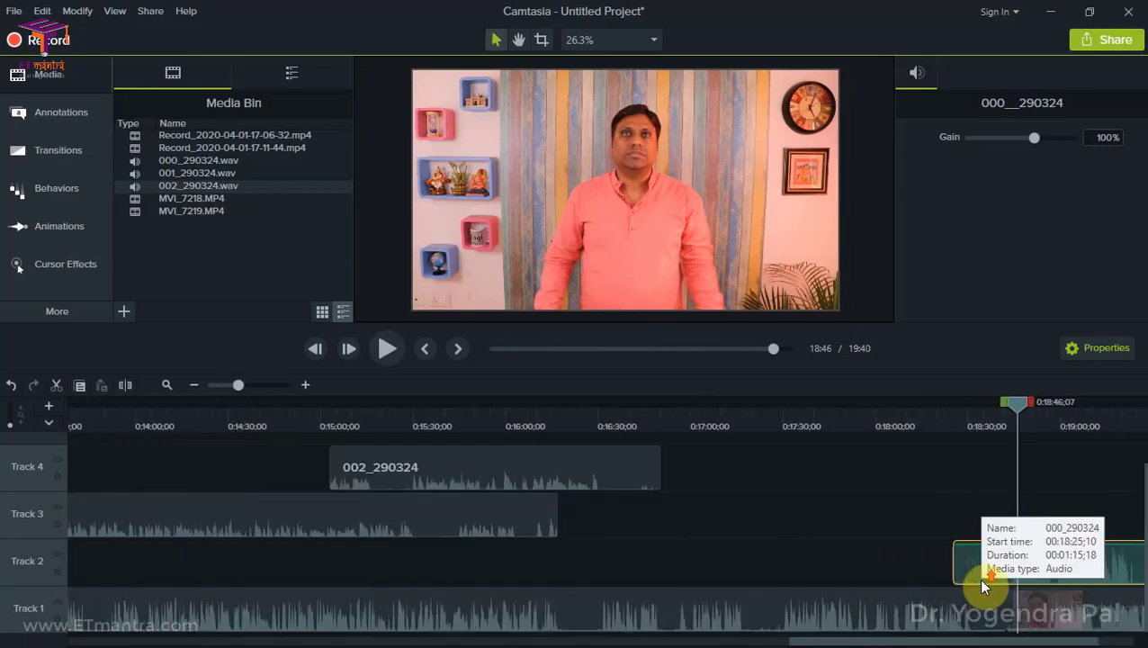
{"action": "left_click_drag", "start_coordinate": [1079, 641], "coordinate": [1120, 644]}
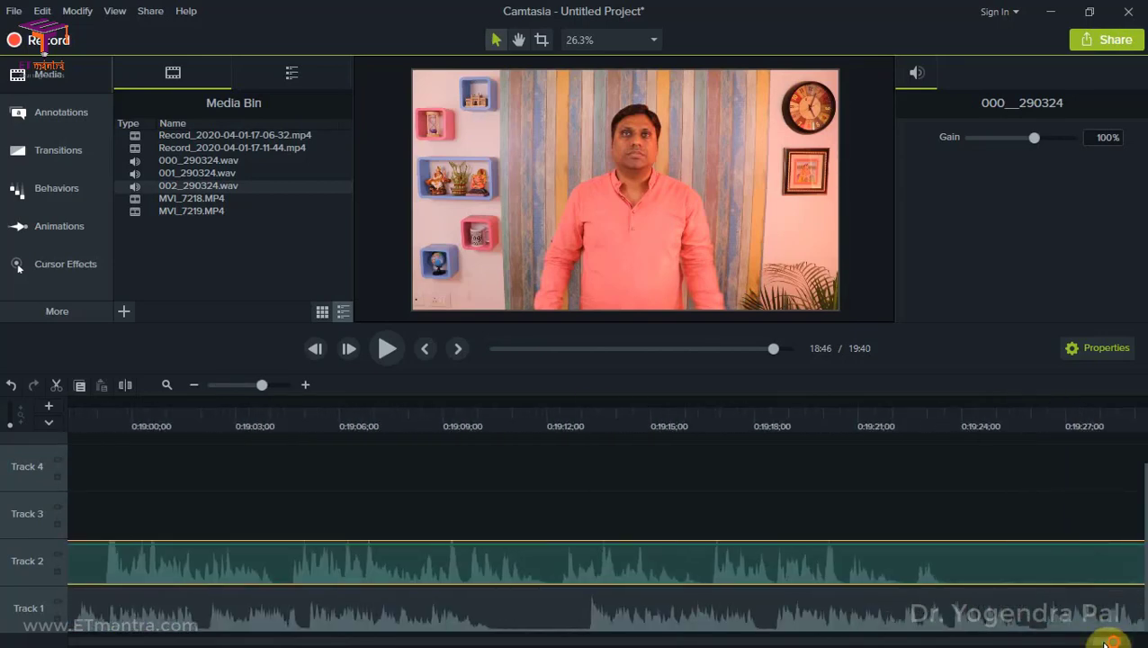
{"action": "left_click_drag", "start_coordinate": [569, 571], "coordinate": [1020, 565]}
{"action": "left_click_drag", "start_coordinate": [1103, 641], "coordinate": [1080, 641]}
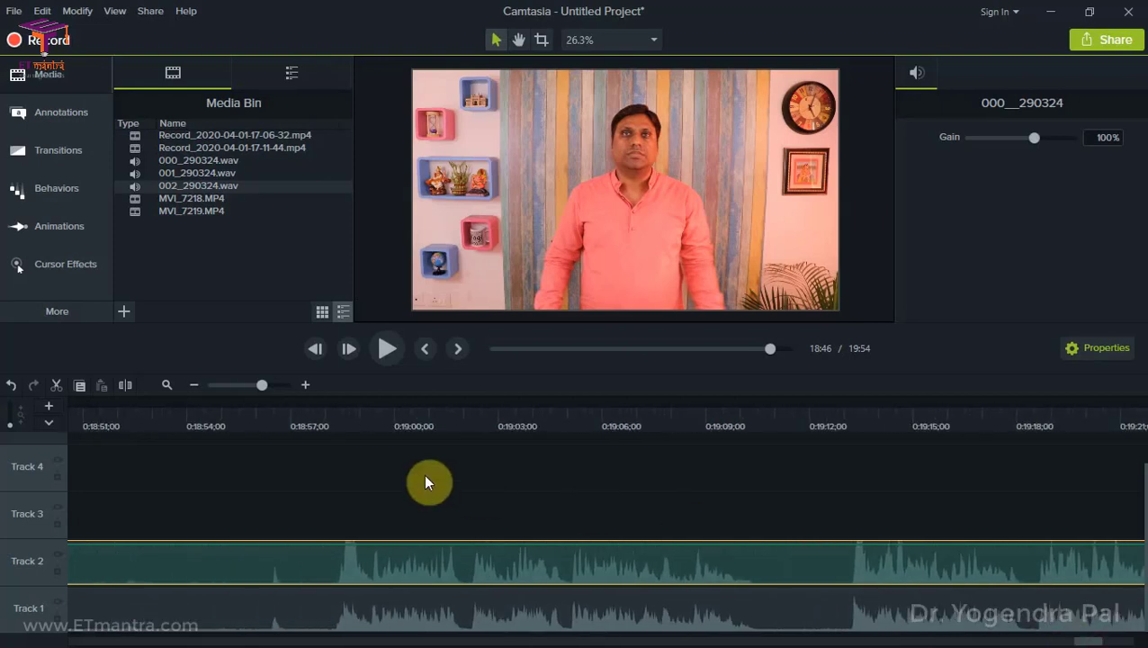
{"action": "left_click", "coordinate": [322, 423]}
{"action": "scroll", "coordinate": [374, 508], "scroll_direction": "up", "scroll_amount": 4}
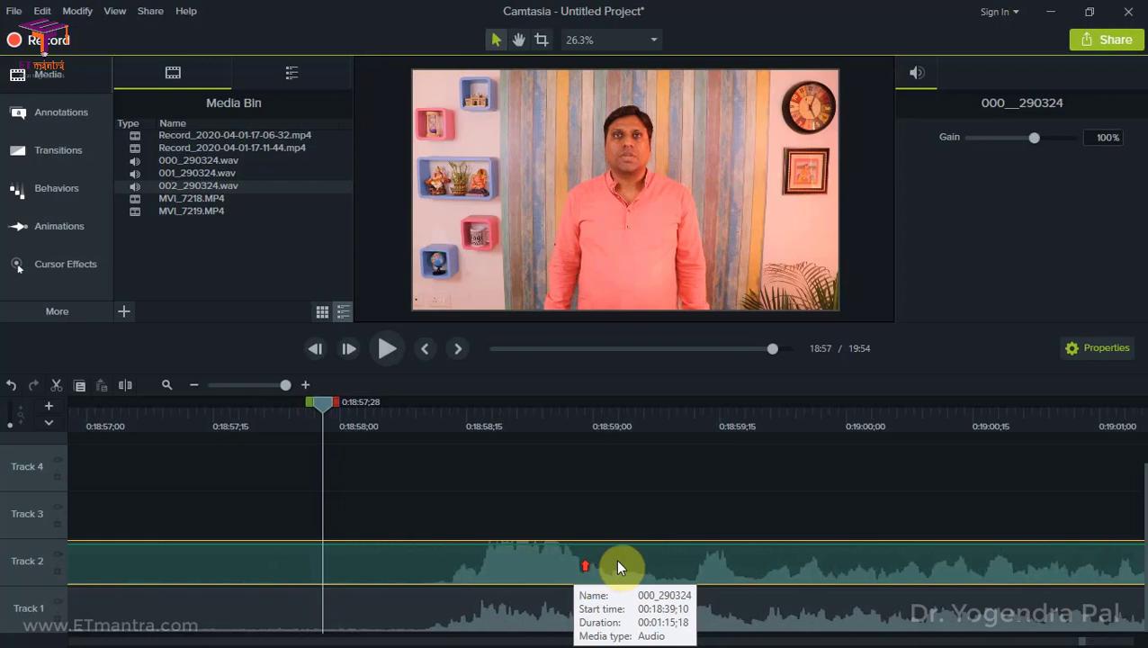
{"action": "scroll", "coordinate": [611, 562], "scroll_direction": "up", "scroll_amount": 1}
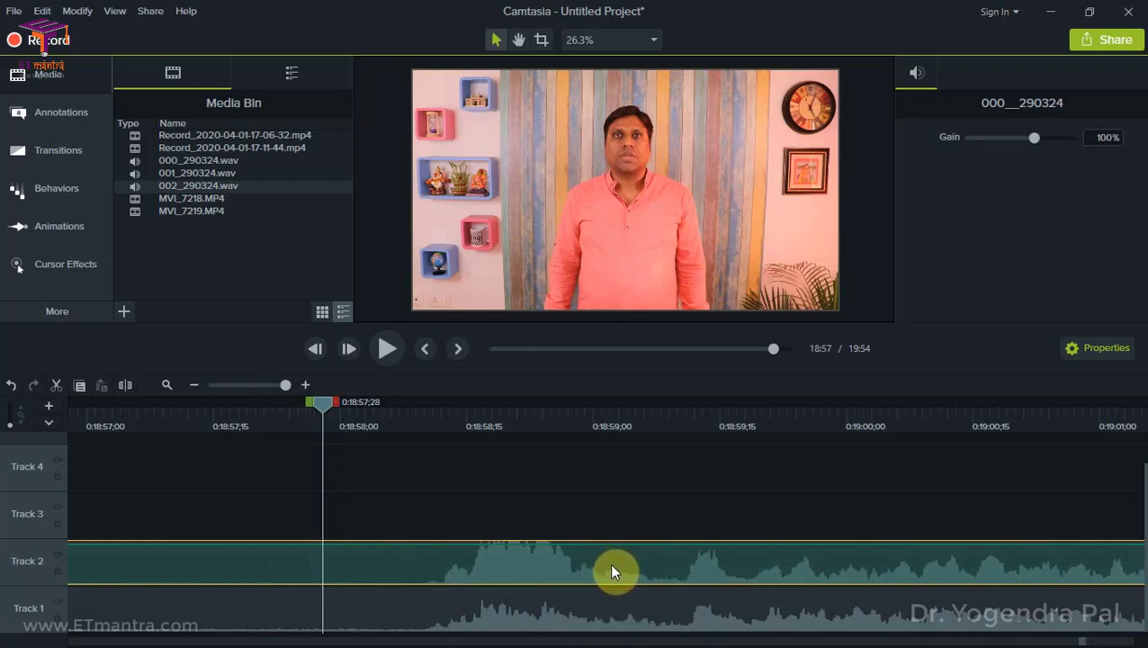
- Play from 0:18:58 to check sync and nudge the Track 2 audio slightly earlier
{"action": "left_click", "coordinate": [413, 418]}
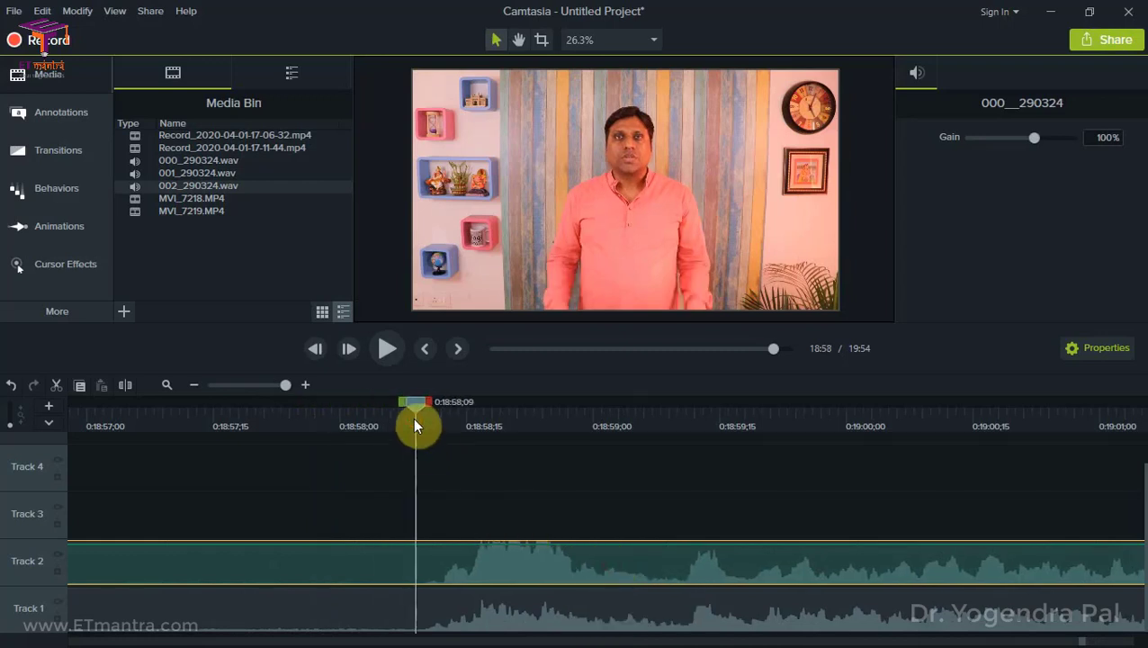
{"action": "left_click", "coordinate": [387, 349]}
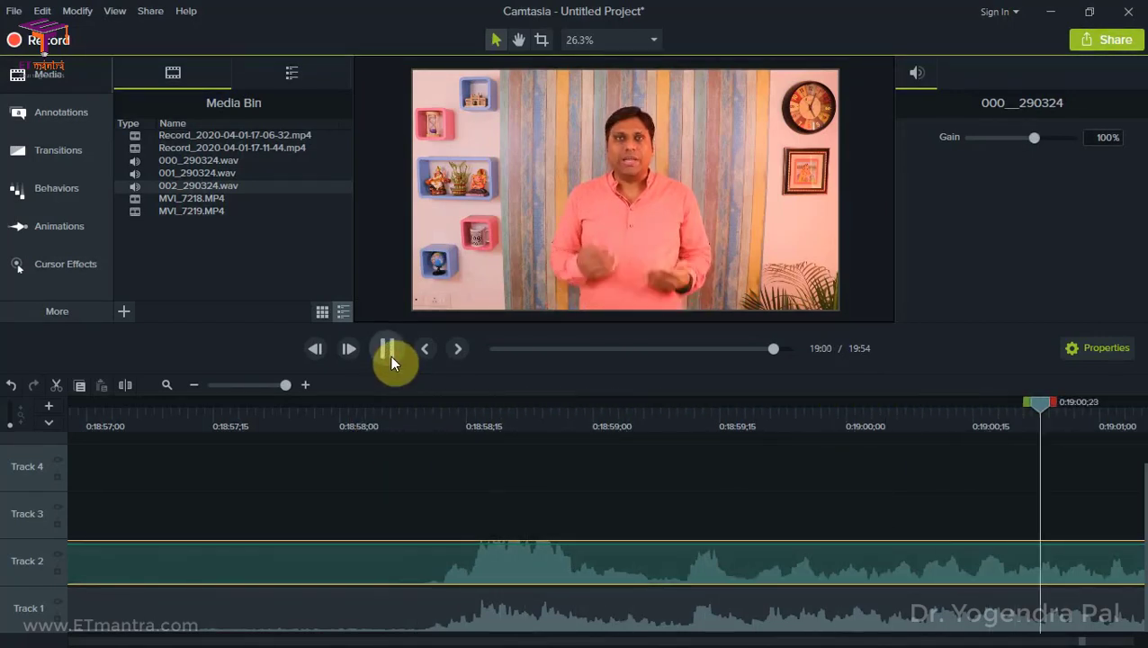
{"action": "left_click", "coordinate": [391, 355]}
{"action": "scroll", "coordinate": [390, 482], "scroll_direction": "down", "scroll_amount": 4}
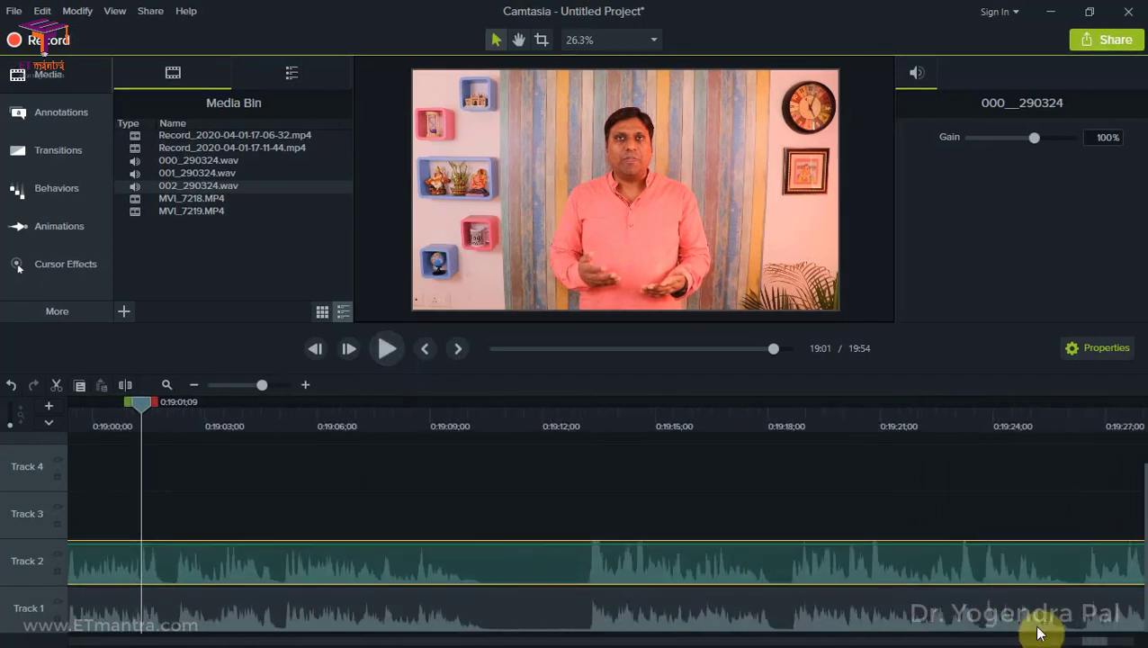
{"action": "left_click_drag", "start_coordinate": [1086, 644], "coordinate": [1069, 640]}
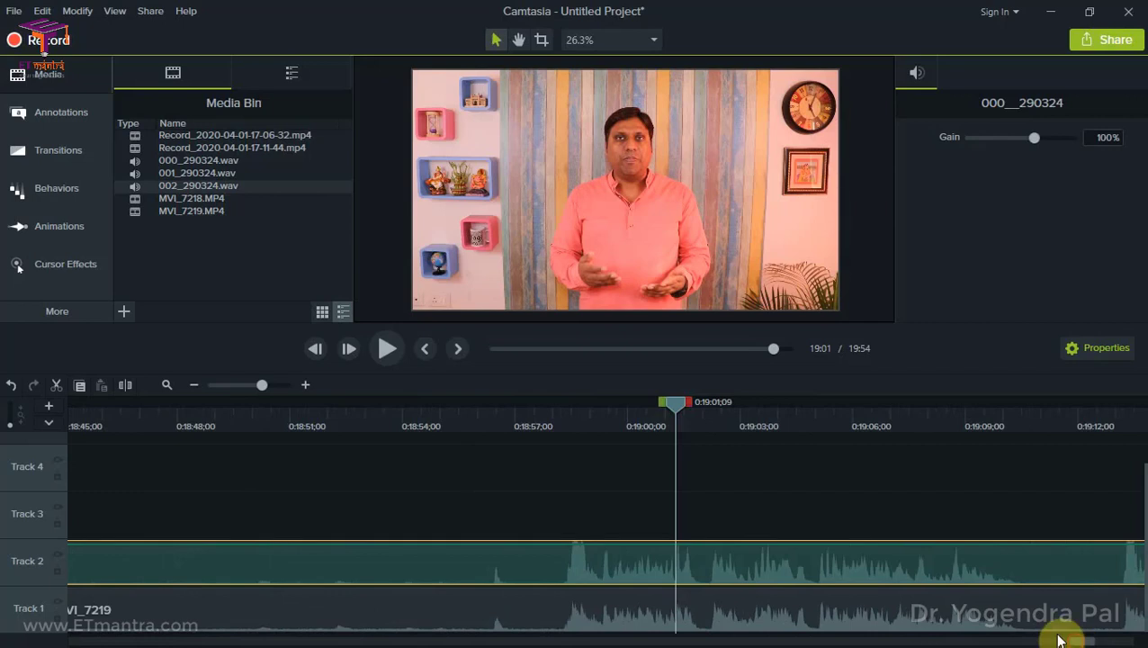
{"action": "left_click_drag", "start_coordinate": [740, 570], "coordinate": [728, 571]}
- Replay from 0:18:57;21, then shift the 000_290324 audio later to match MVI_7219
{"action": "left_click", "coordinate": [541, 424]}
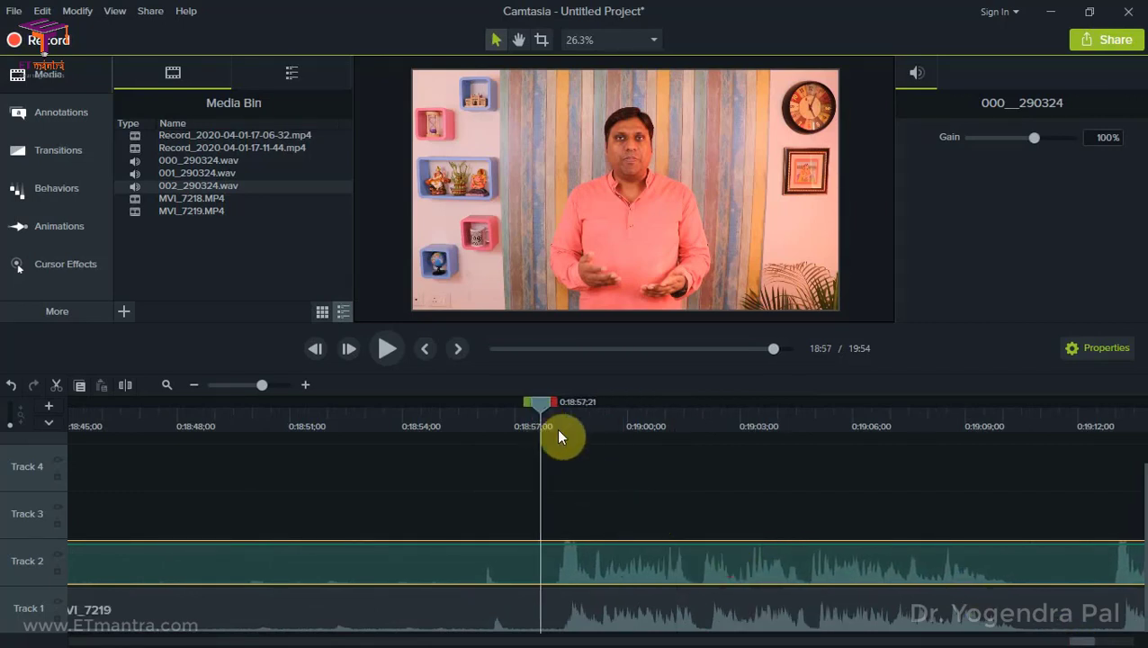
{"action": "left_click", "coordinate": [390, 358]}
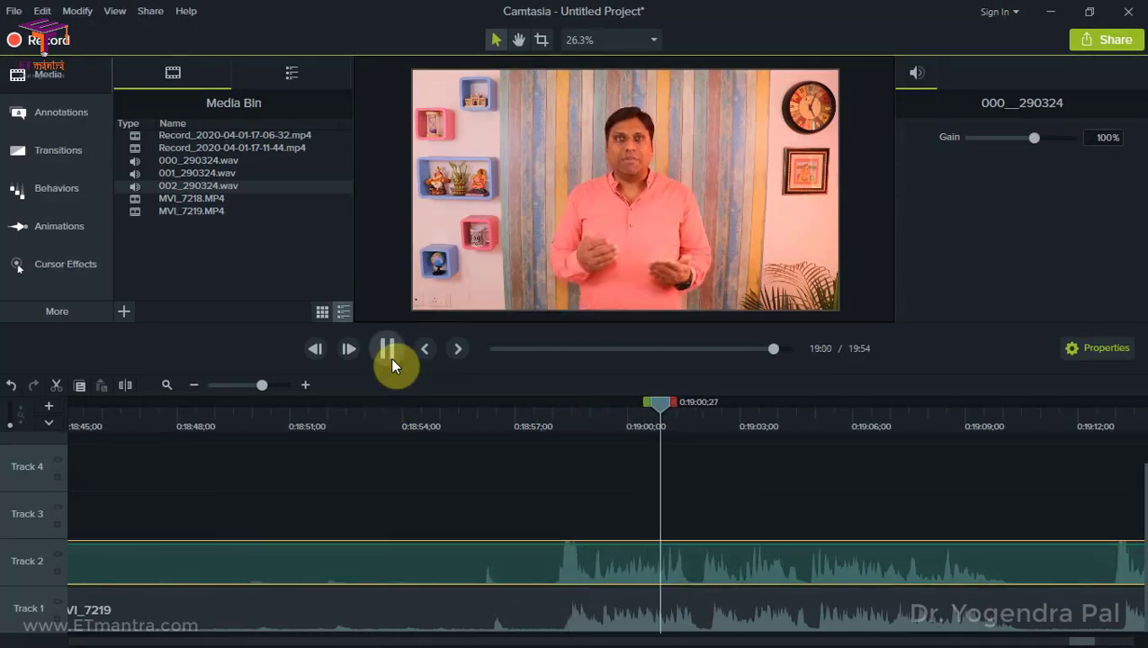
{"action": "left_click", "coordinate": [391, 357]}
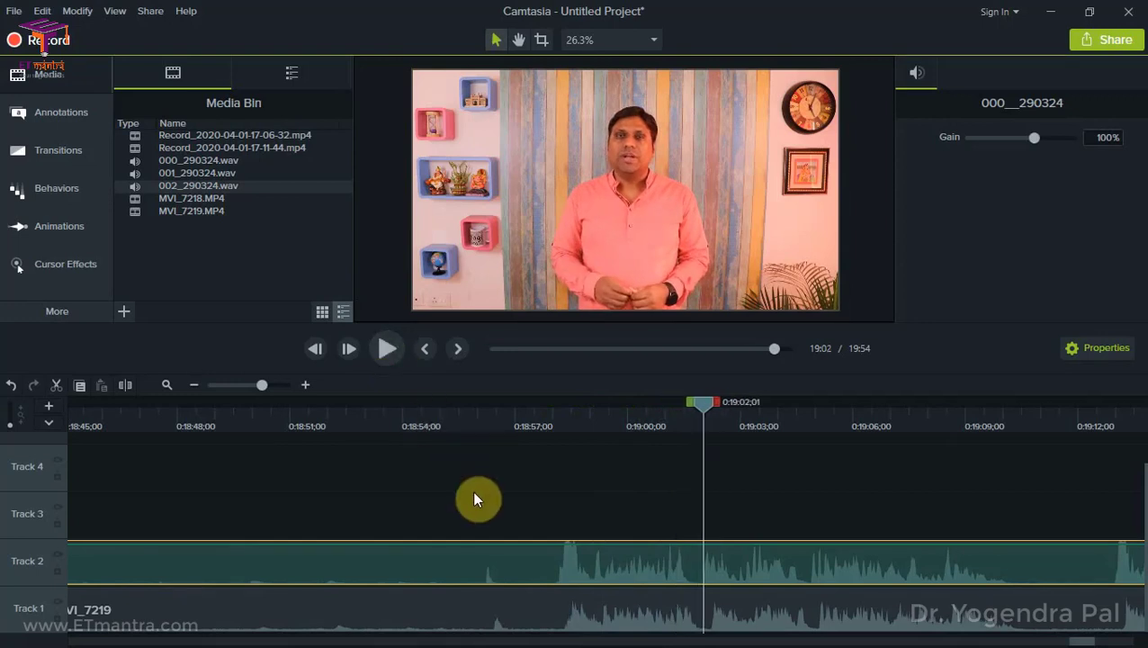
{"action": "scroll", "coordinate": [599, 499], "scroll_direction": "up", "scroll_amount": 4}
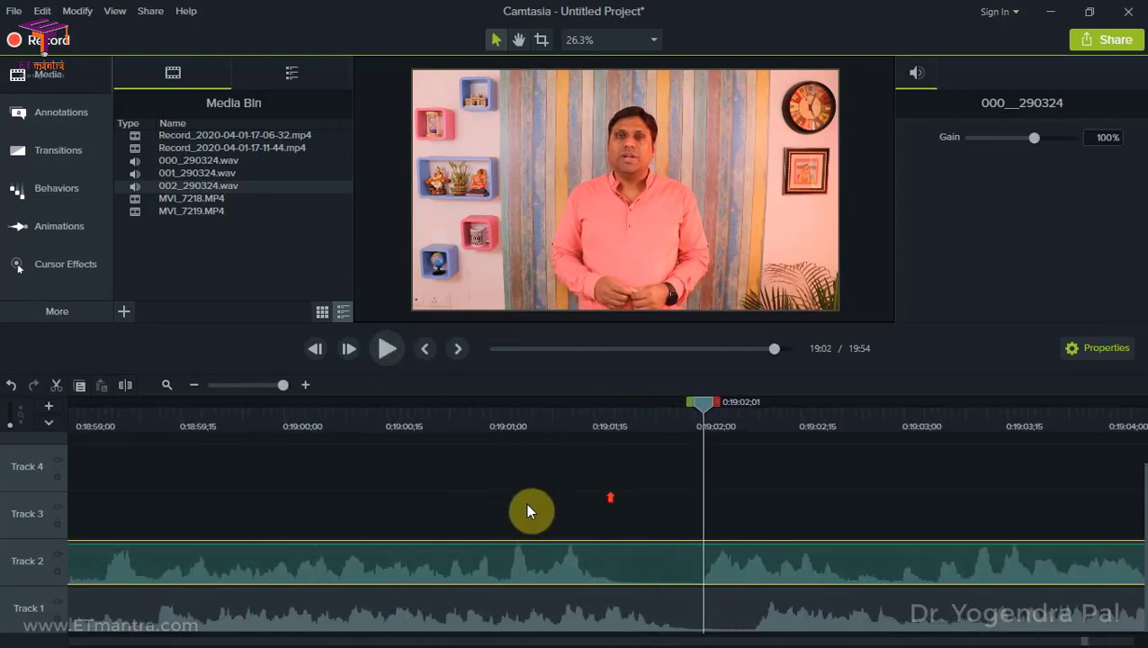
{"action": "left_click_drag", "start_coordinate": [411, 559], "coordinate": [458, 560]}
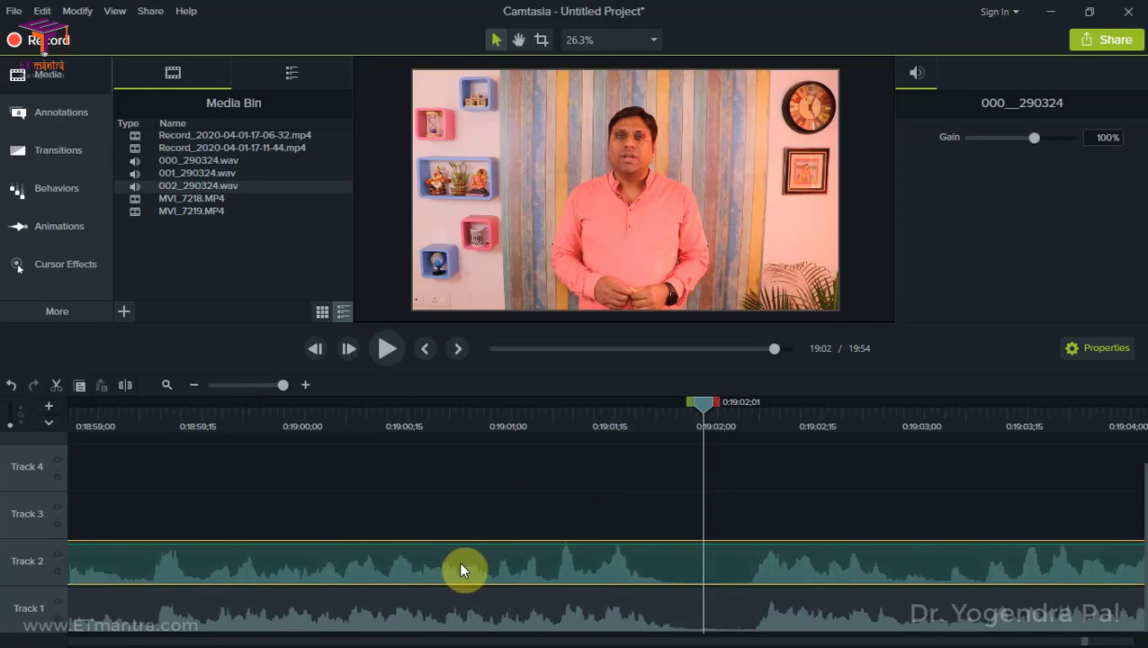
{"action": "left_click", "coordinate": [354, 477]}
{"action": "scroll", "coordinate": [355, 477], "scroll_direction": "down", "scroll_amount": 6}
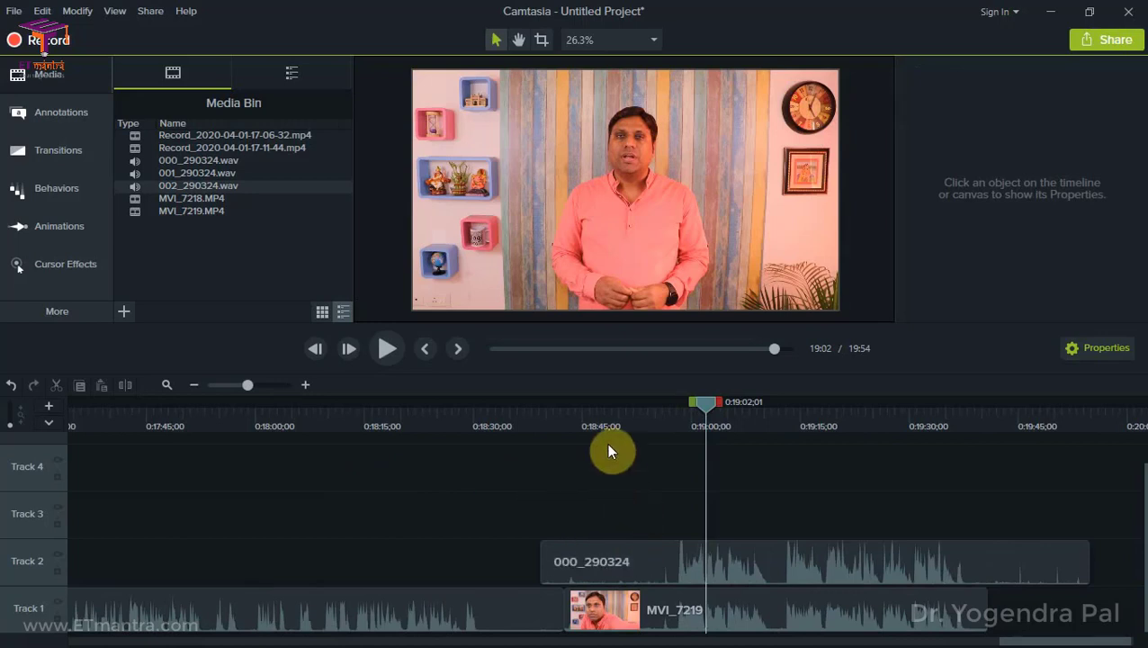
- Split the 000_290324 audio where MVI_7219 starts and delete the part before it
{"action": "left_click_drag", "start_coordinate": [615, 413], "coordinate": [567, 423]}
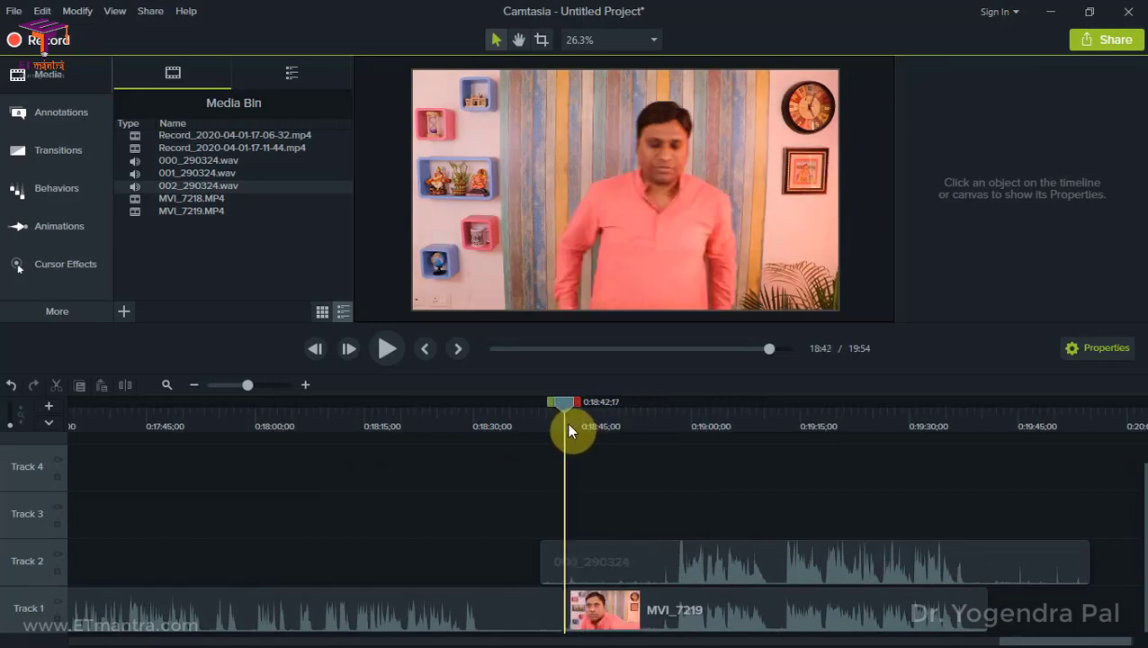
{"action": "left_click", "coordinate": [555, 551]}
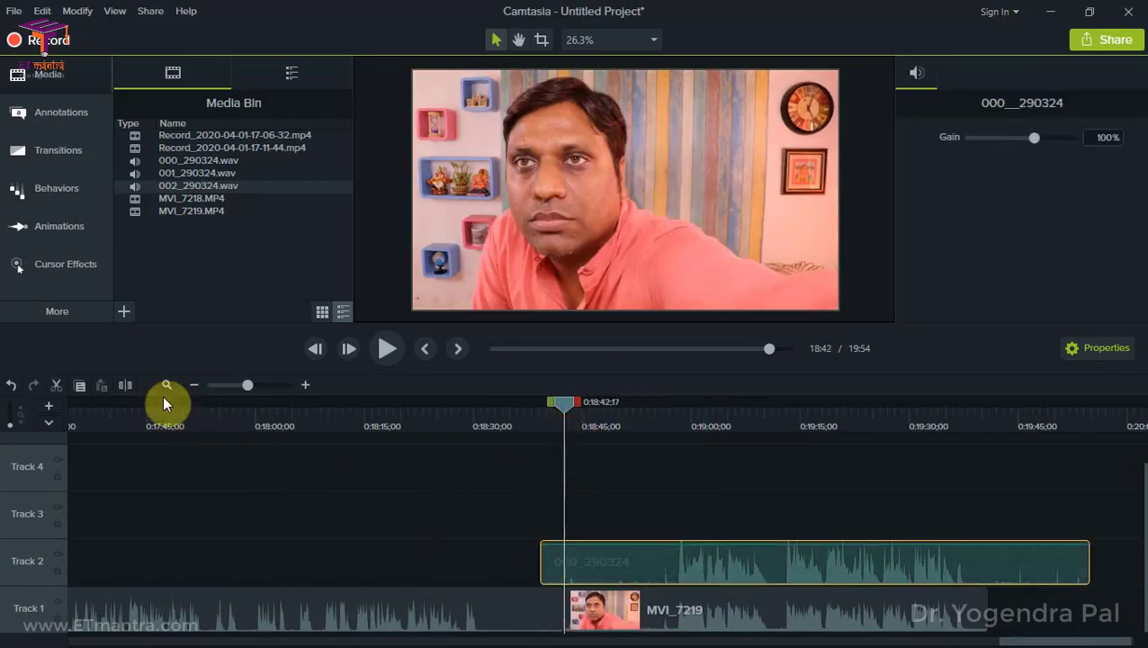
{"action": "left_click", "coordinate": [471, 542]}
{"action": "left_click", "coordinate": [552, 570]}
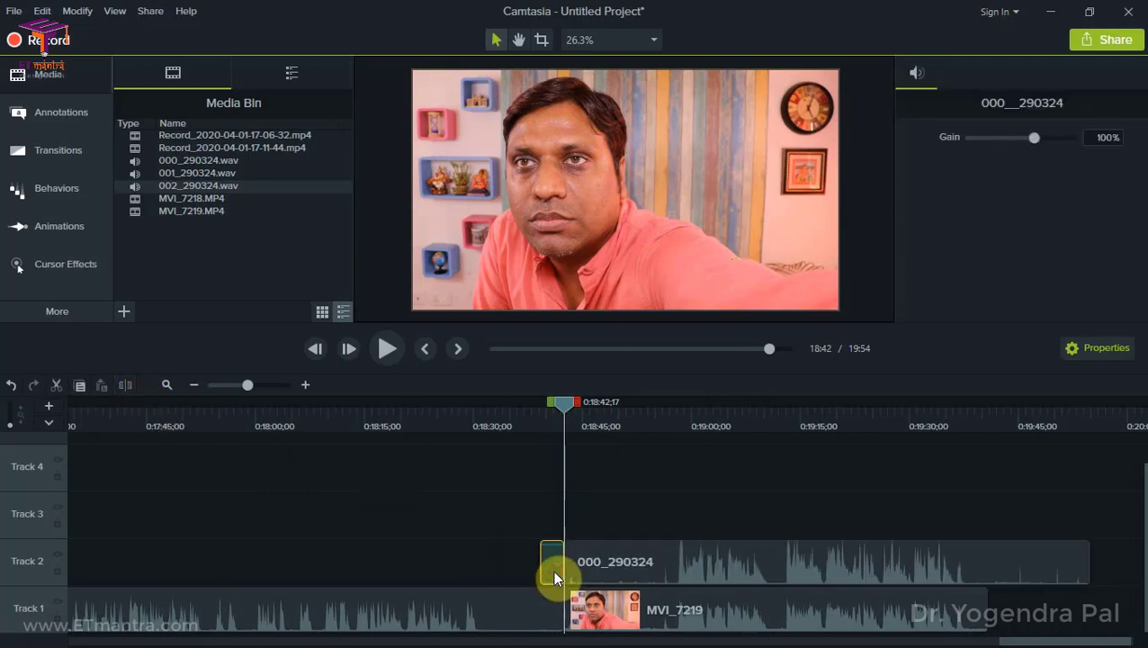
{"action": "key", "text": "s"}
{"action": "key", "text": "Delete"}
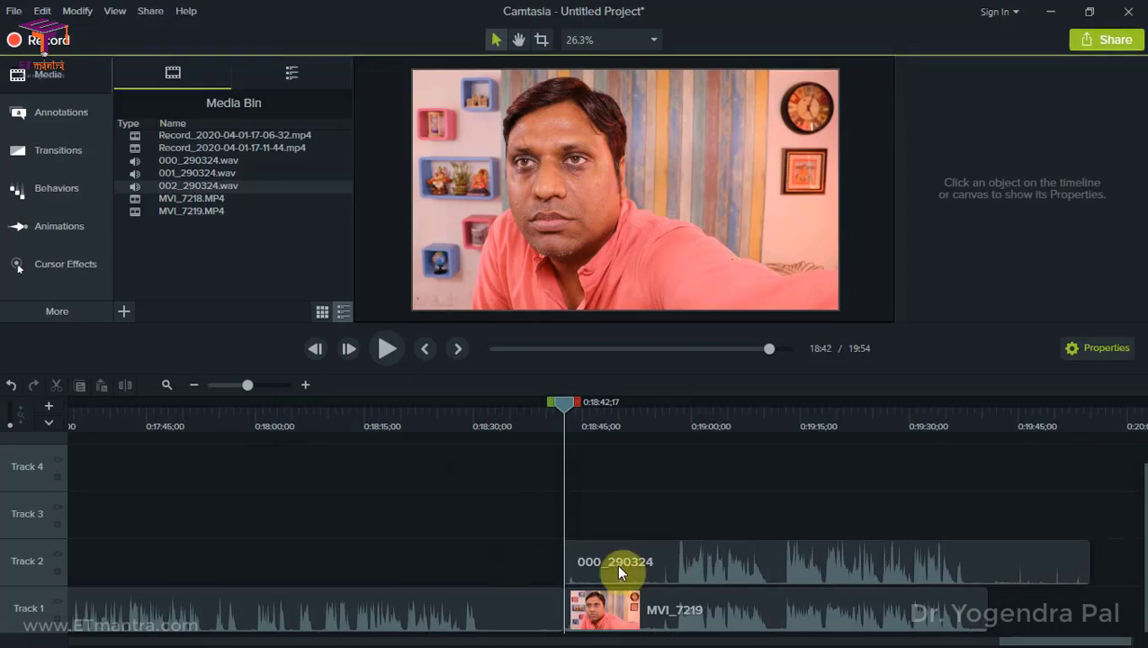
- Split the 000_290324 audio at 19:40 and delete the tail beyond the video
{"action": "left_click_drag", "start_coordinate": [979, 424], "coordinate": [989, 425]}
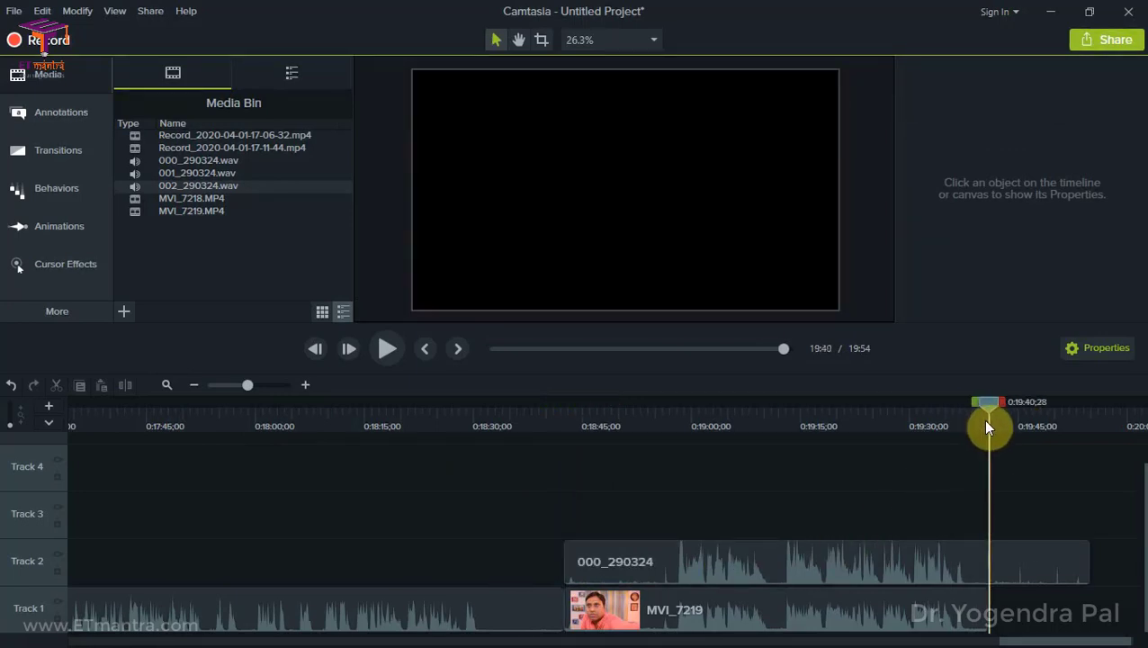
{"action": "left_click", "coordinate": [1014, 567]}
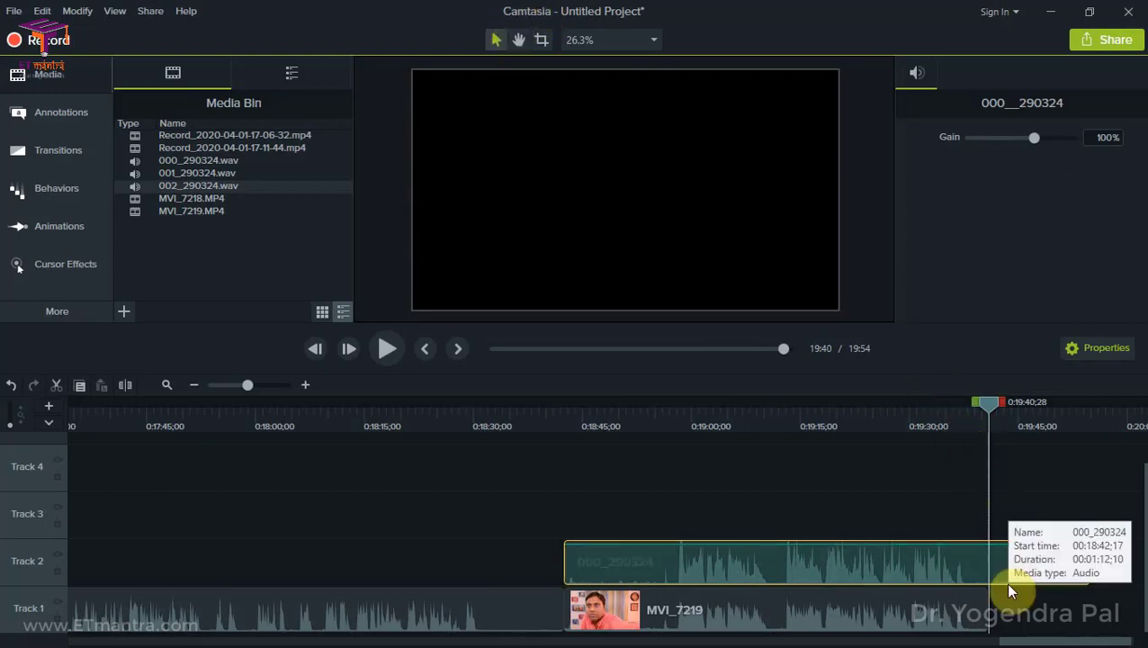
{"action": "key", "text": "s"}
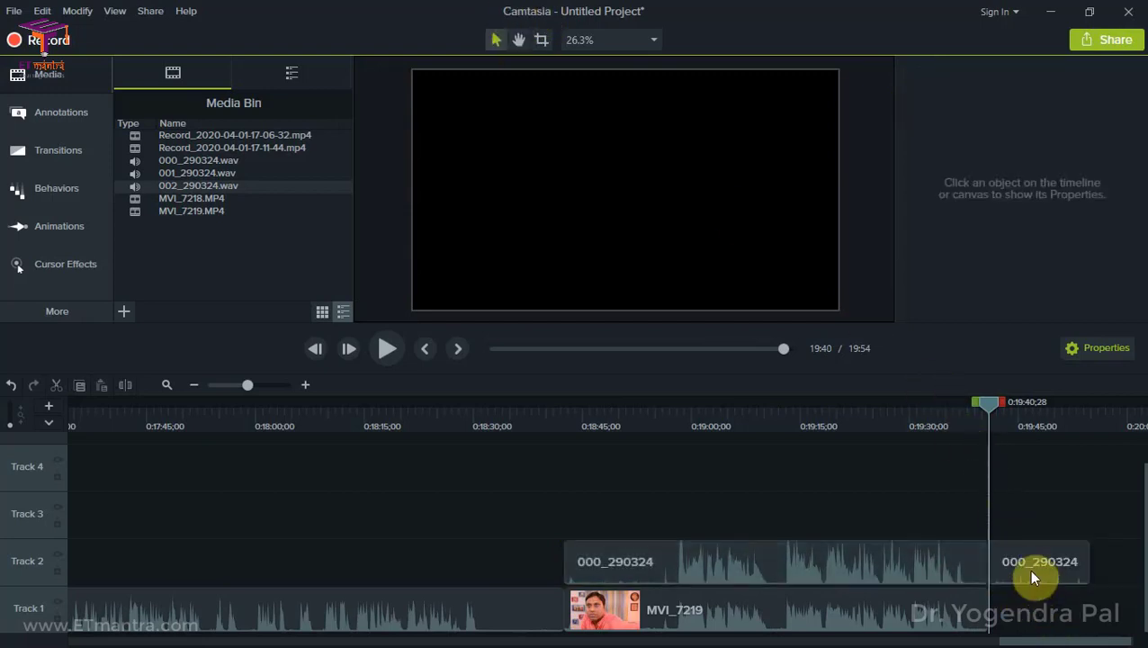
{"action": "left_click", "coordinate": [1028, 567]}
{"action": "key", "text": "Delete"}
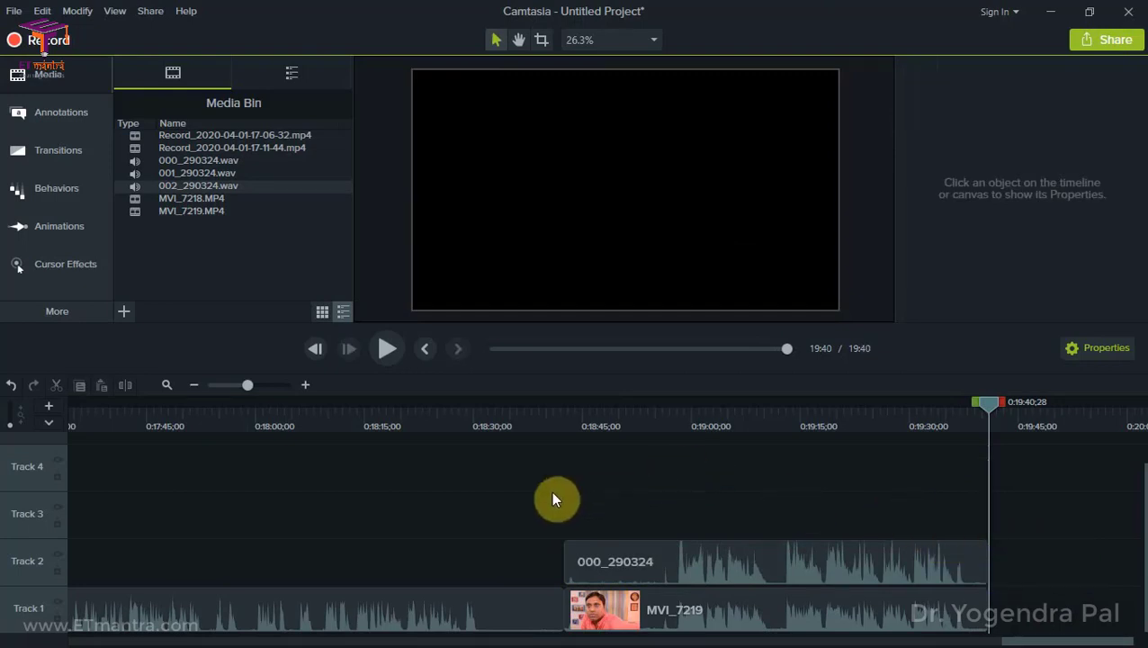
- Zoom out the timeline and select the 001_290324 audio clip on Track 3
{"action": "scroll", "coordinate": [462, 502], "scroll_direction": "down", "scroll_amount": 5}
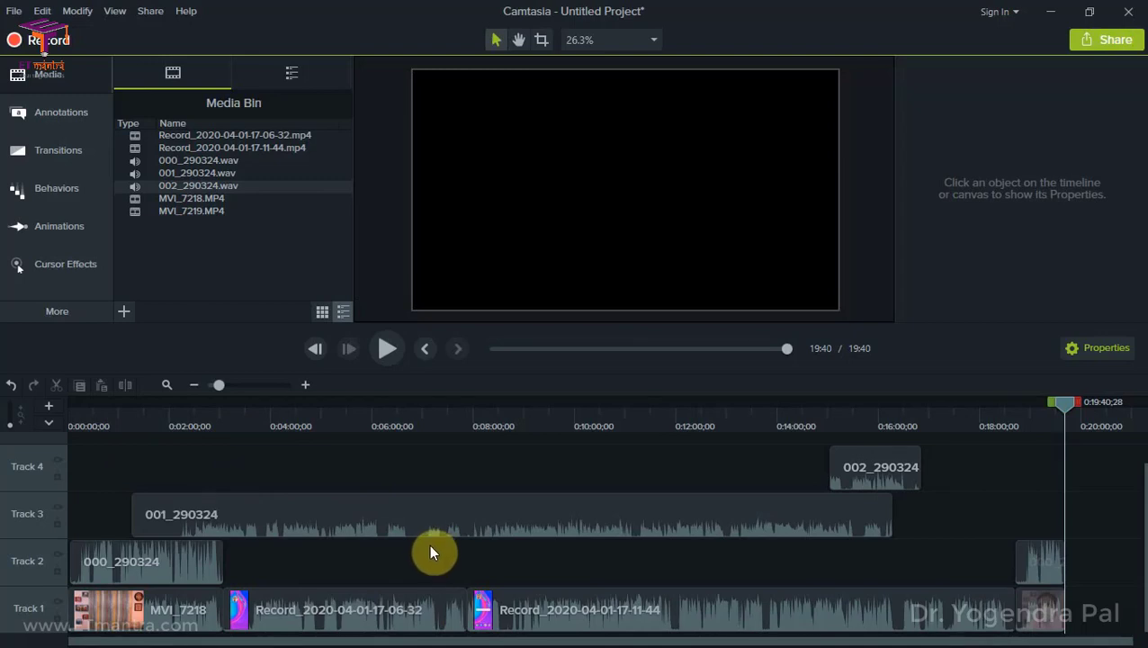
{"action": "mouse_move", "coordinate": [350, 526]}
{"action": "left_click", "coordinate": [318, 529]}
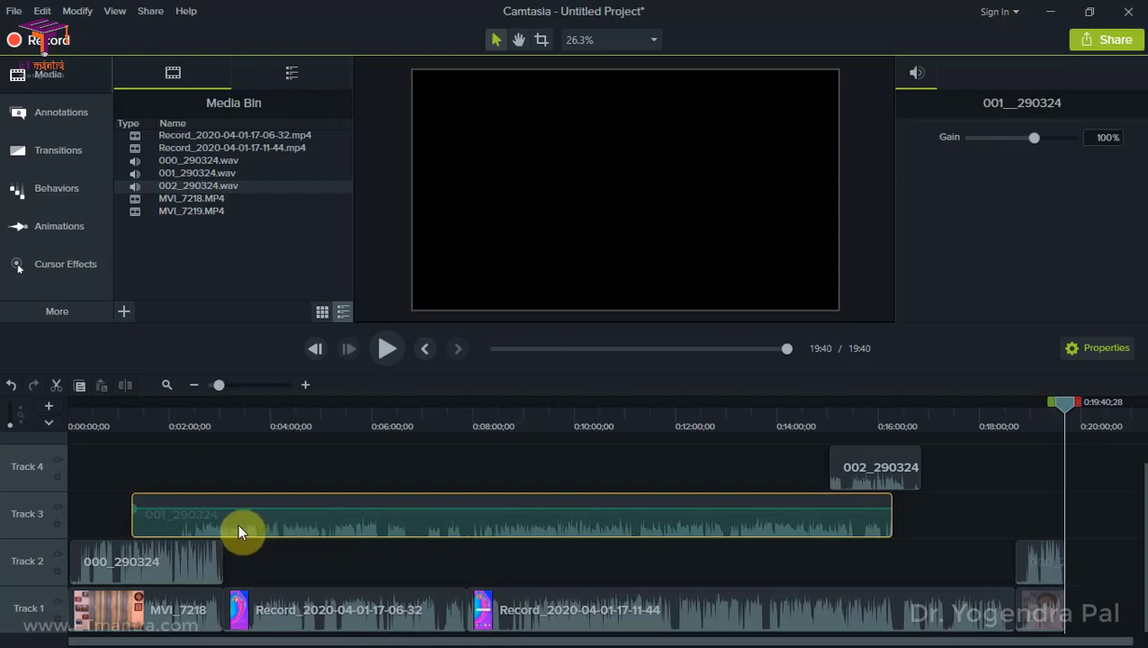
- Move 001_290324 onto Track 2, trim its opening and slide it earlier
{"action": "left_click_drag", "start_coordinate": [183, 529], "coordinate": [259, 566]}
{"action": "left_click", "coordinate": [256, 426]}
{"action": "scroll", "coordinate": [297, 486], "scroll_direction": "up", "scroll_amount": 3}
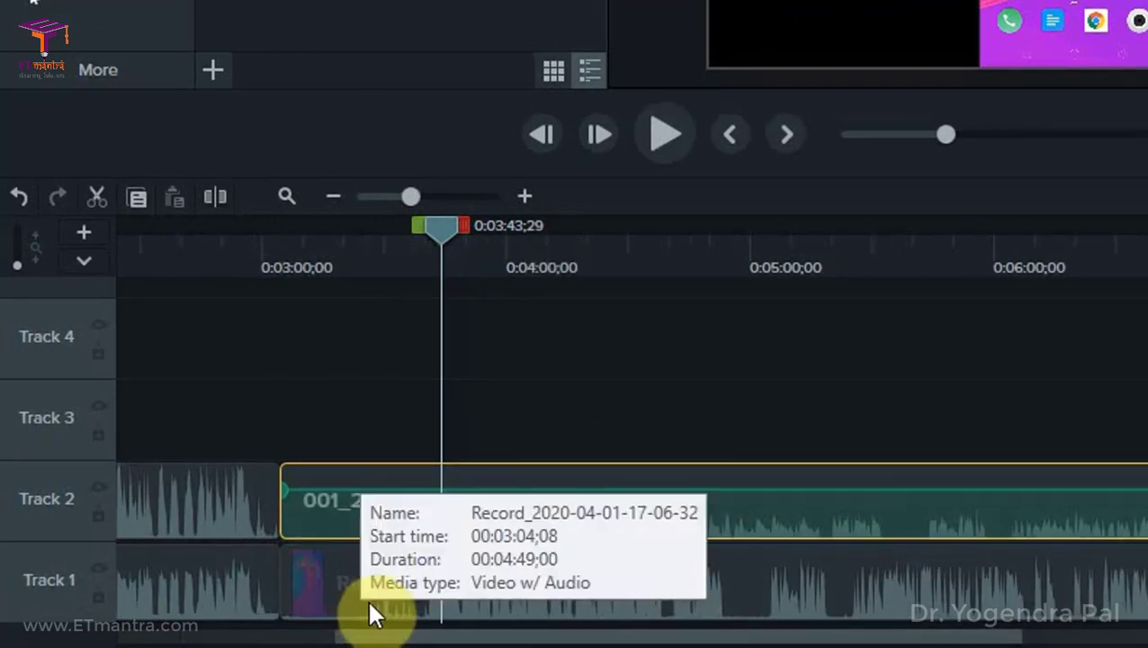
{"action": "left_click_drag", "start_coordinate": [281, 511], "coordinate": [515, 520]}
{"action": "left_click_drag", "start_coordinate": [664, 520], "coordinate": [502, 524]}
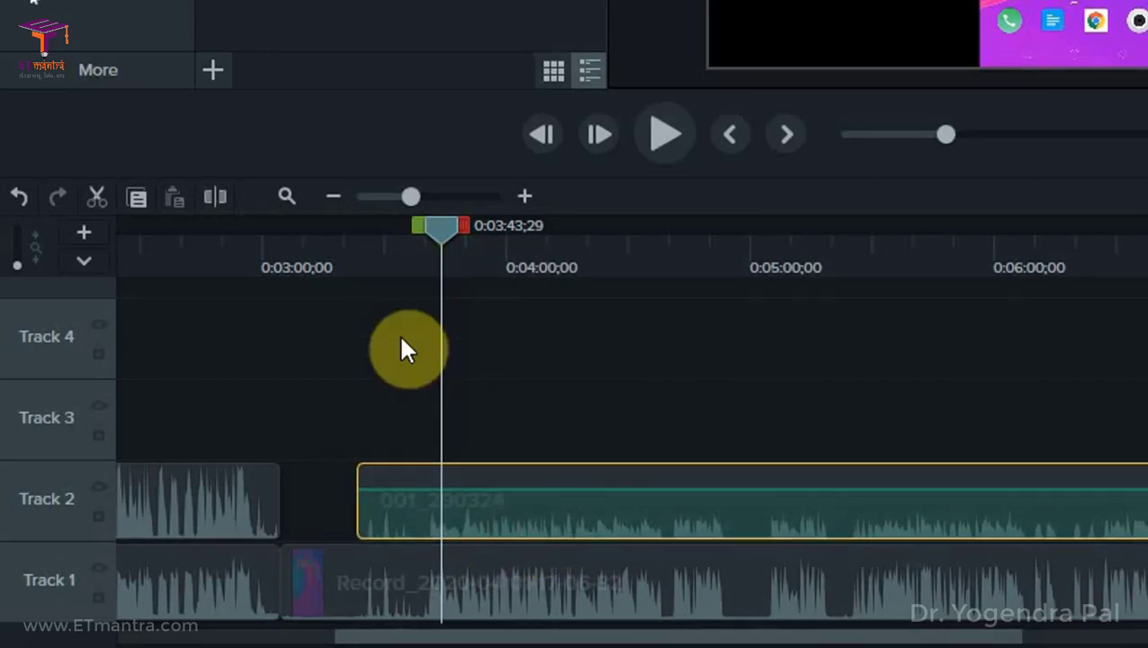
{"action": "left_click_drag", "start_coordinate": [373, 261], "coordinate": [368, 255]}
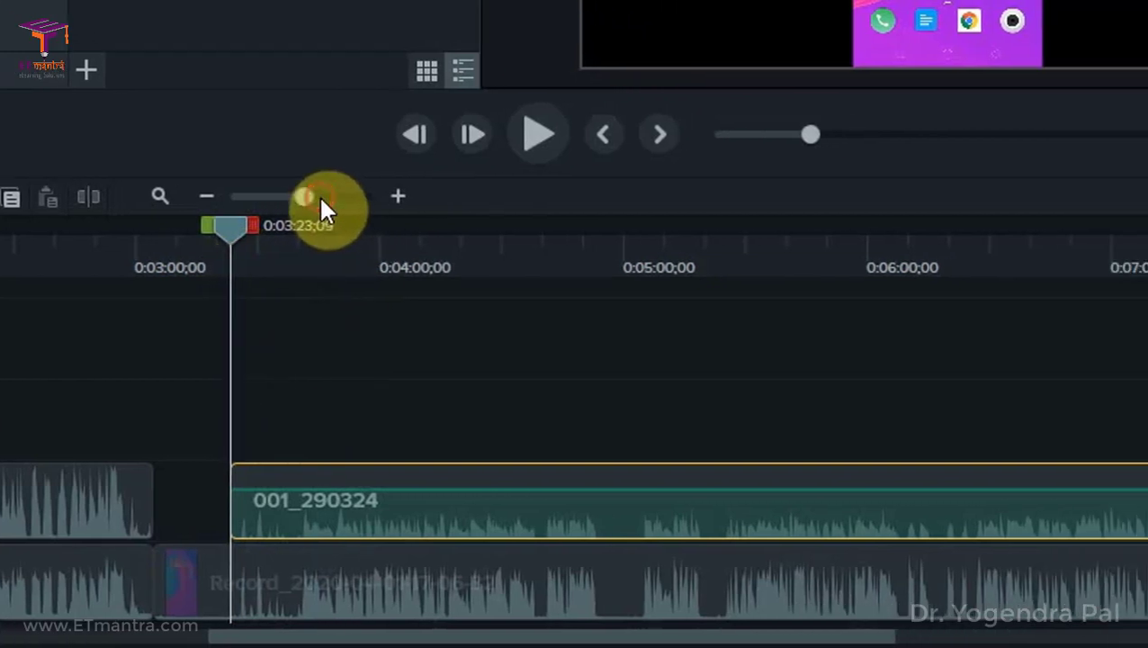
{"action": "left_click_drag", "start_coordinate": [411, 195], "coordinate": [446, 196]}
{"action": "left_click_drag", "start_coordinate": [112, 196], "coordinate": [135, 196]}
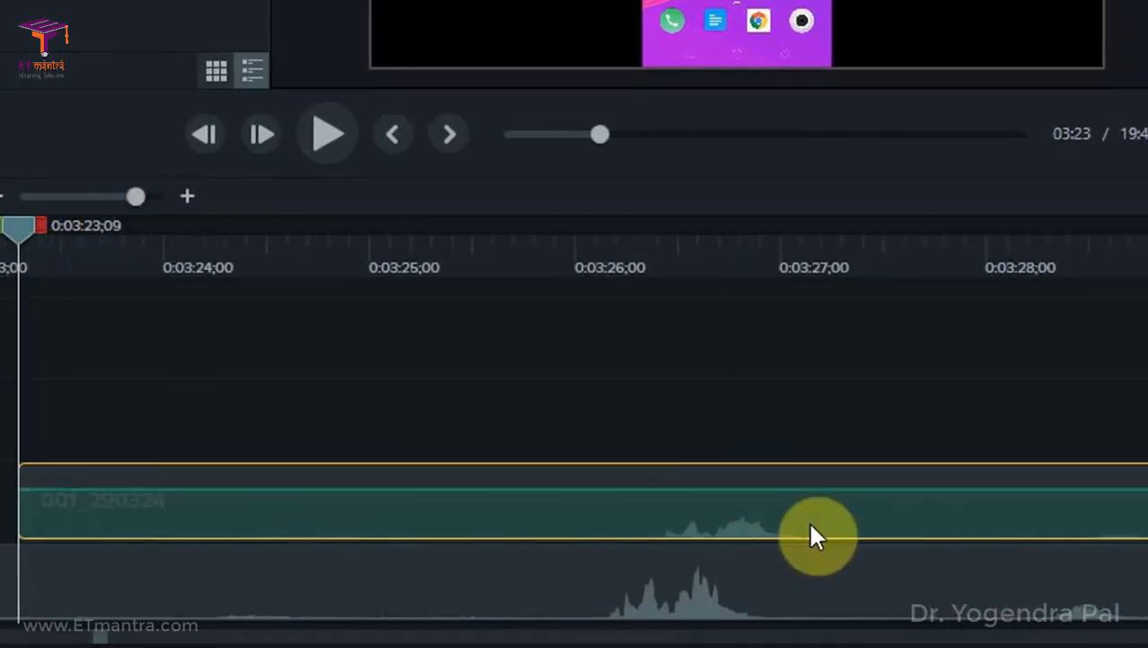
{"action": "left_click_drag", "start_coordinate": [804, 529], "coordinate": [758, 537]}
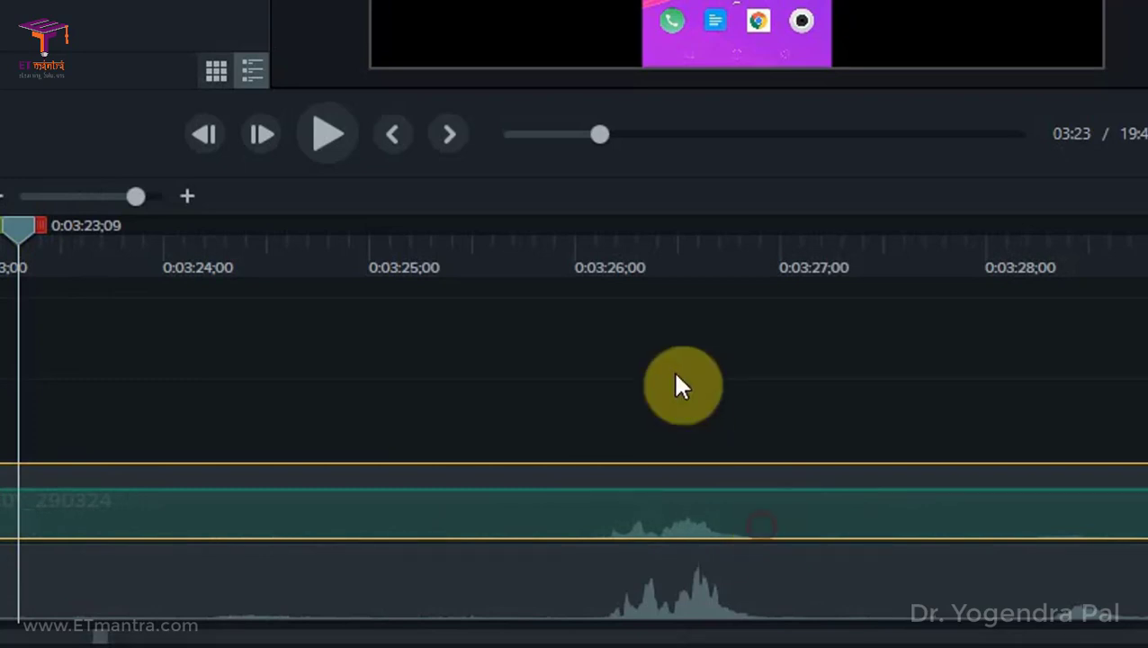
{"action": "left_click", "coordinate": [601, 257]}
{"action": "scroll", "coordinate": [709, 388], "scroll_direction": "down", "scroll_amount": 4}
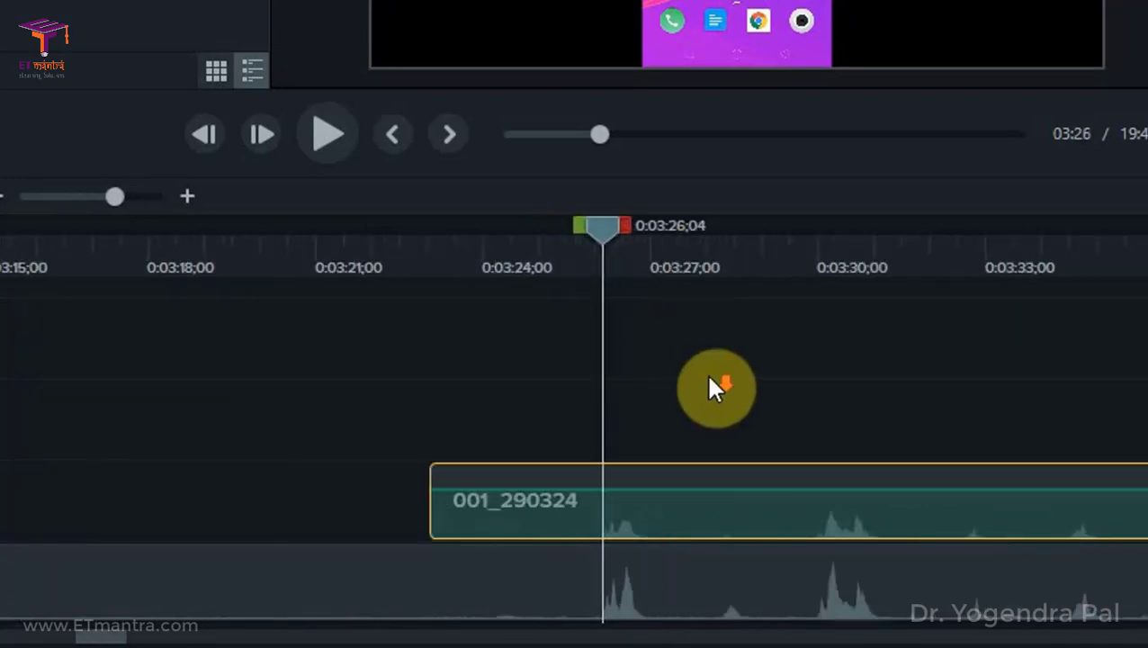
{"action": "scroll", "coordinate": [709, 389], "scroll_direction": "down", "scroll_amount": 2}
{"action": "left_click", "coordinate": [782, 263]}
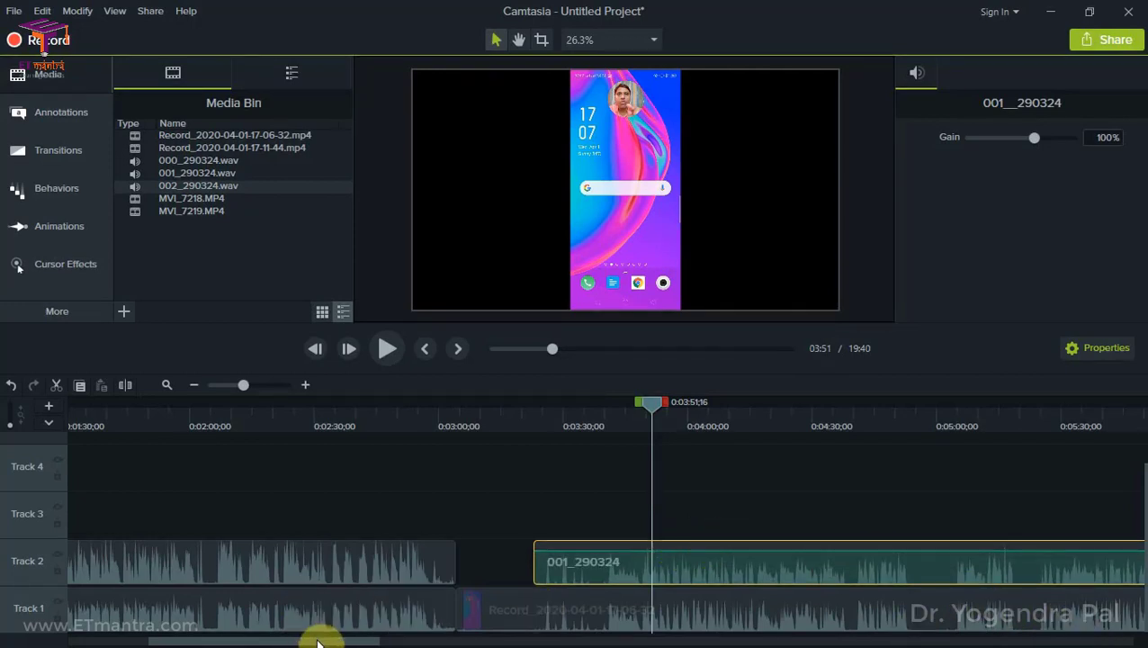
- Deselect the 001_290324 clip and place the playhead at 0:03:40
{"action": "left_click_drag", "start_coordinate": [320, 641], "coordinate": [393, 641]}
{"action": "left_click", "coordinate": [477, 504]}
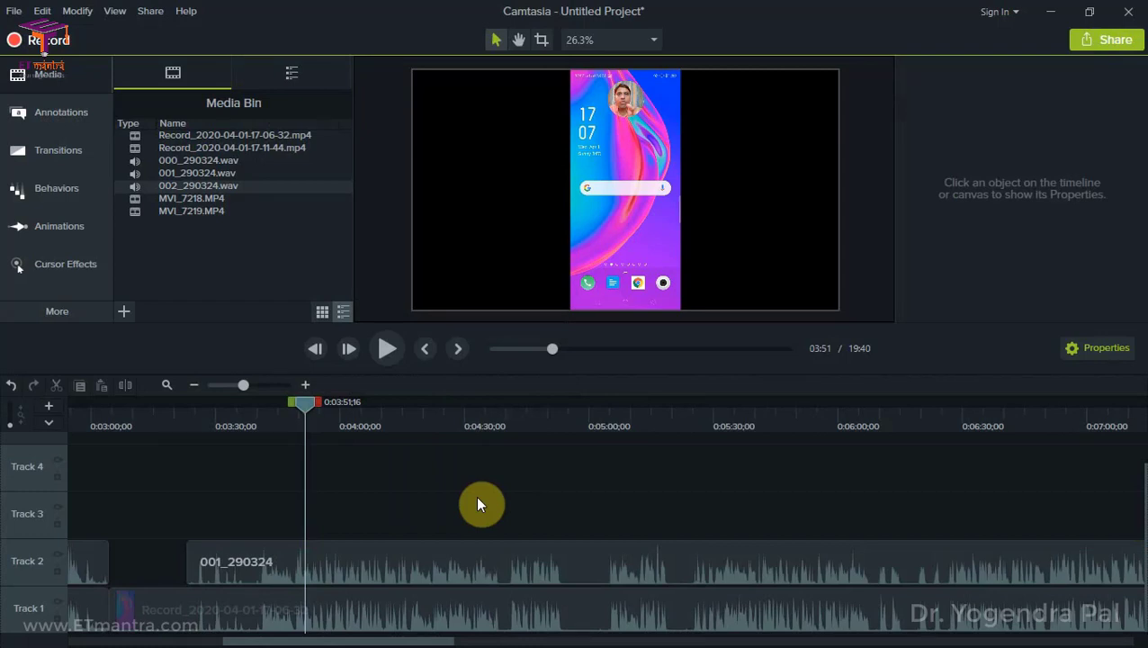
{"action": "mouse_move", "coordinate": [424, 563]}
{"action": "mouse_move", "coordinate": [337, 567]}
{"action": "mouse_move", "coordinate": [322, 617]}
{"action": "left_click", "coordinate": [260, 423]}
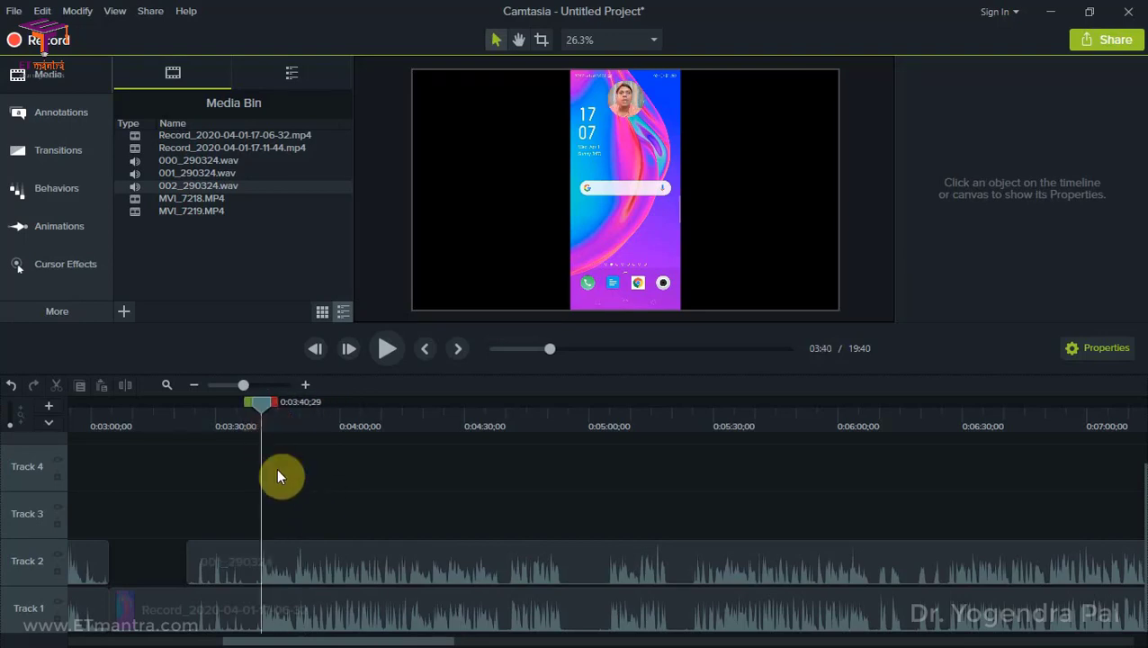
{"action": "scroll", "coordinate": [288, 501], "scroll_direction": "up", "scroll_amount": 3}
{"action": "scroll", "coordinate": [290, 502], "scroll_direction": "up", "scroll_amount": 2}
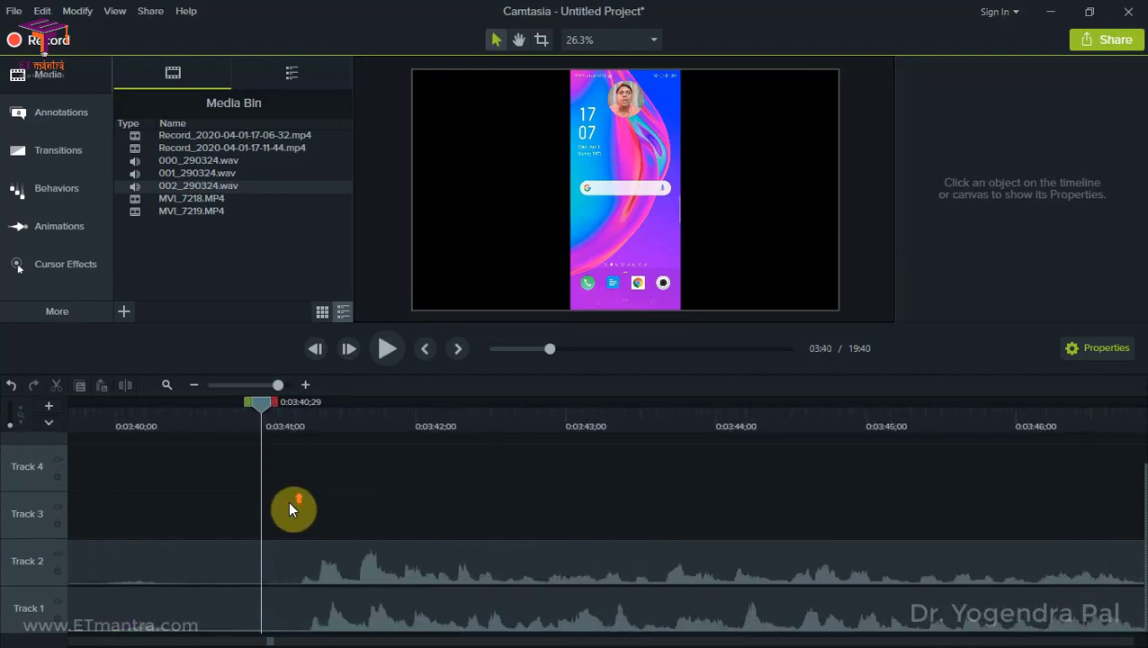
- Play the Track 2 audio from 0:03:40 and stop at about 3:44
{"action": "left_click", "coordinate": [401, 571]}
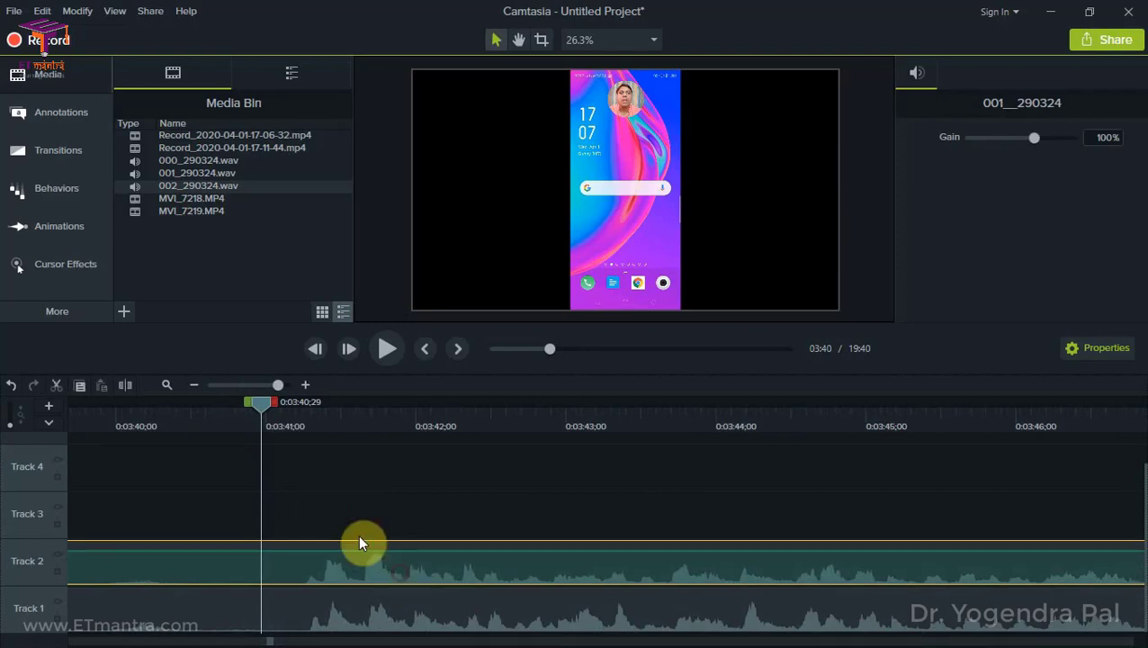
{"action": "scroll", "coordinate": [360, 539], "scroll_direction": "up", "scroll_amount": 1}
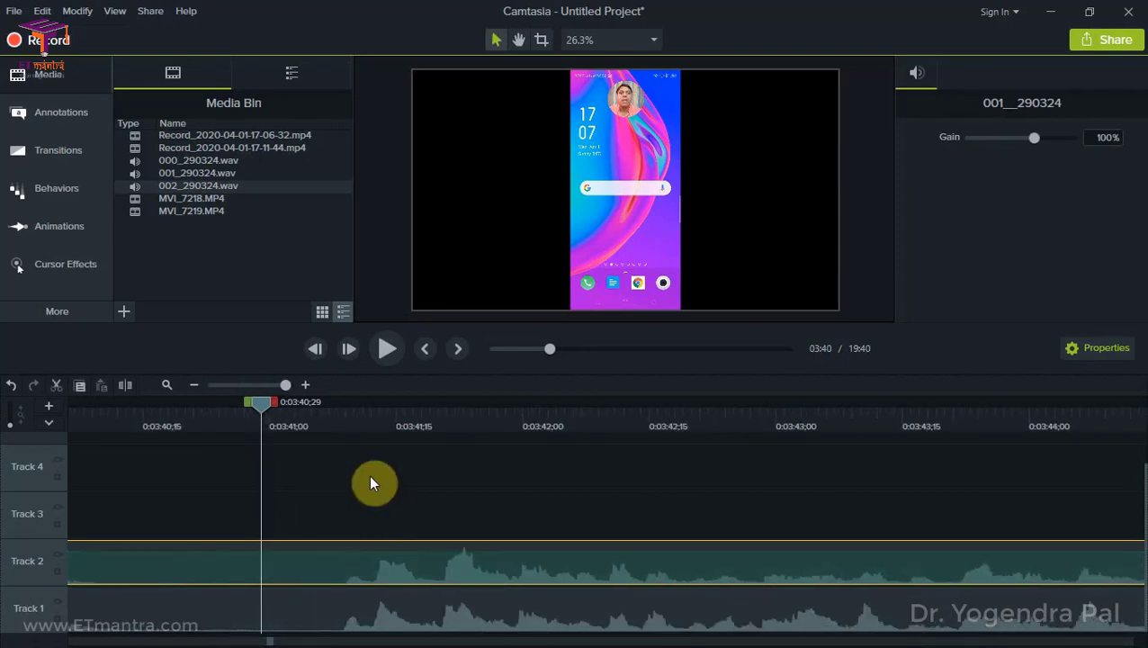
{"action": "left_click", "coordinate": [385, 351]}
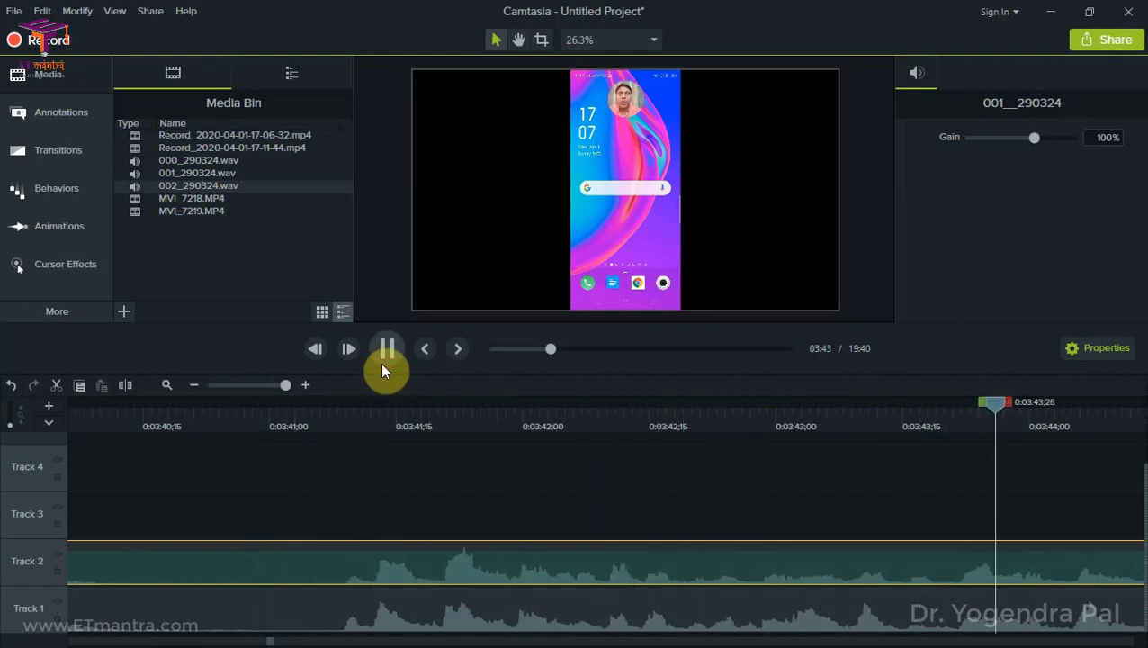
{"action": "left_click", "coordinate": [380, 362]}
{"action": "scroll", "coordinate": [436, 477], "scroll_direction": "down", "scroll_amount": 5}
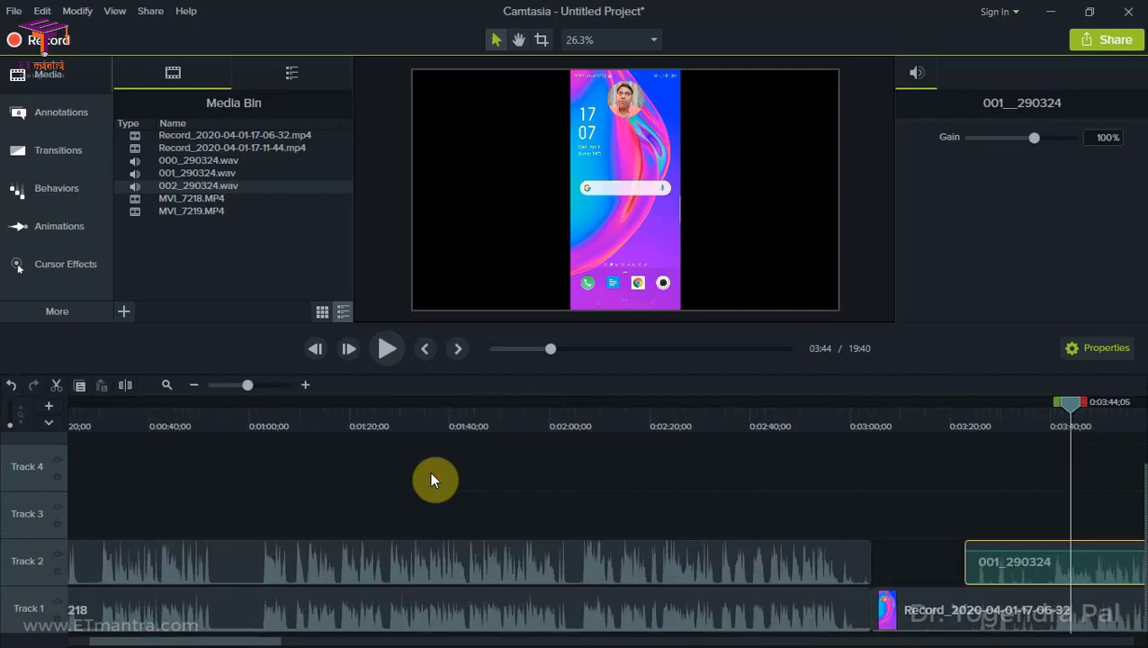
- Move the 002_290324 audio onto Track 3 near 17:00 and shift it slightly earlier
{"action": "left_click_drag", "start_coordinate": [269, 641], "coordinate": [987, 640]}
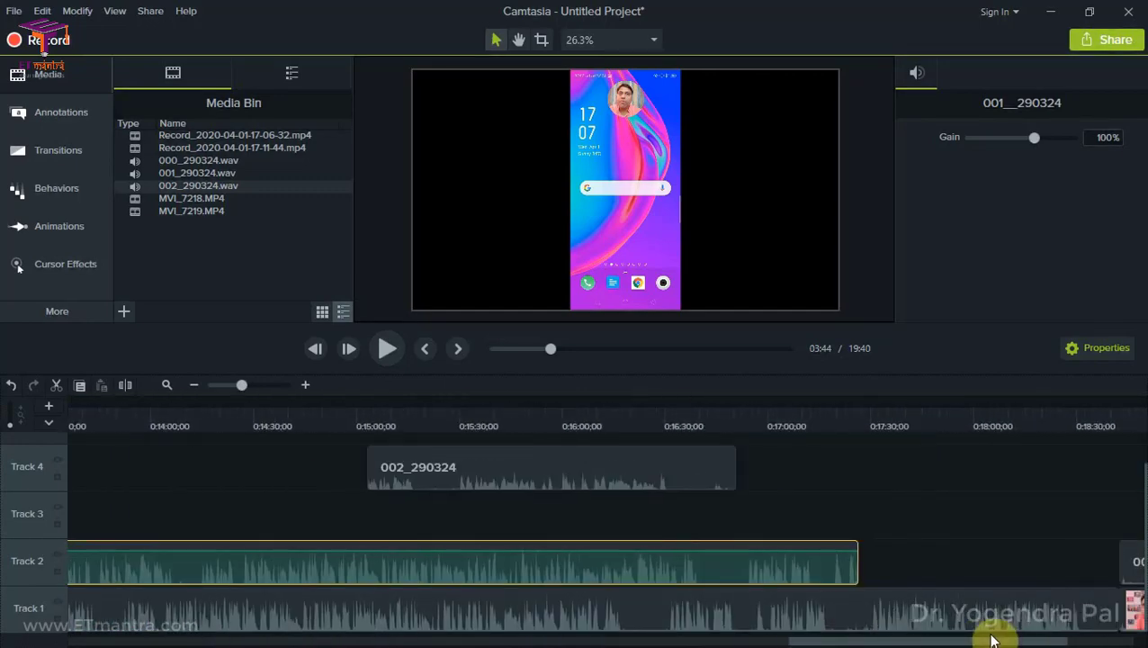
{"action": "left_click_drag", "start_coordinate": [623, 479], "coordinate": [1040, 511]}
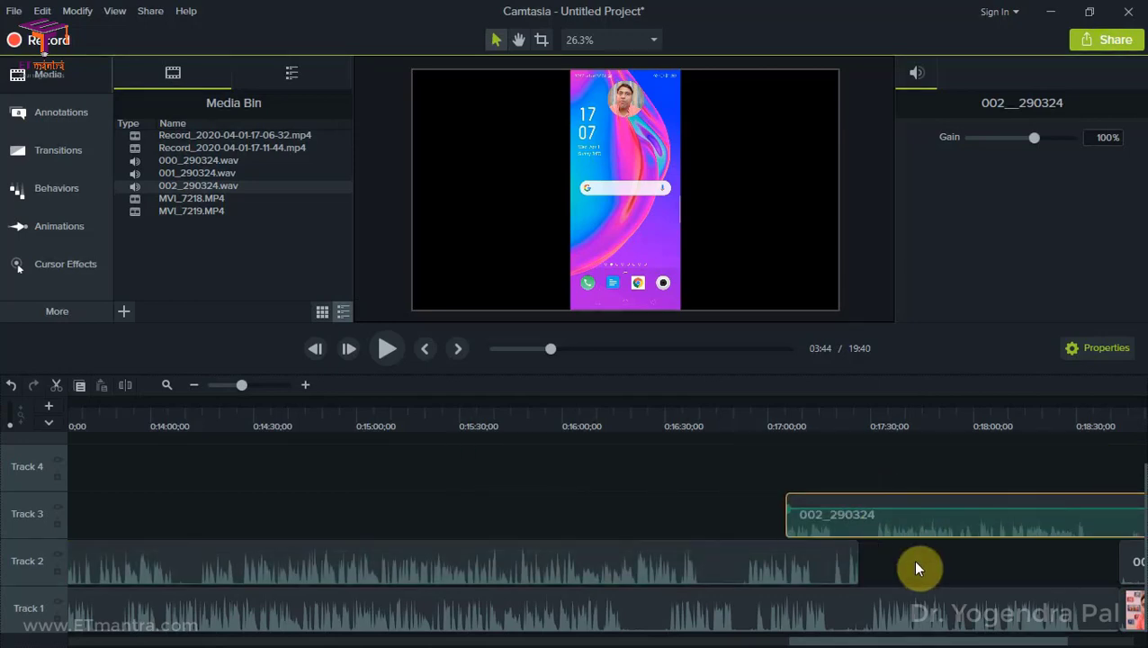
{"action": "scroll", "coordinate": [919, 563], "scroll_direction": "up", "scroll_amount": 3}
{"action": "scroll", "coordinate": [804, 536], "scroll_direction": "down", "scroll_amount": 5}
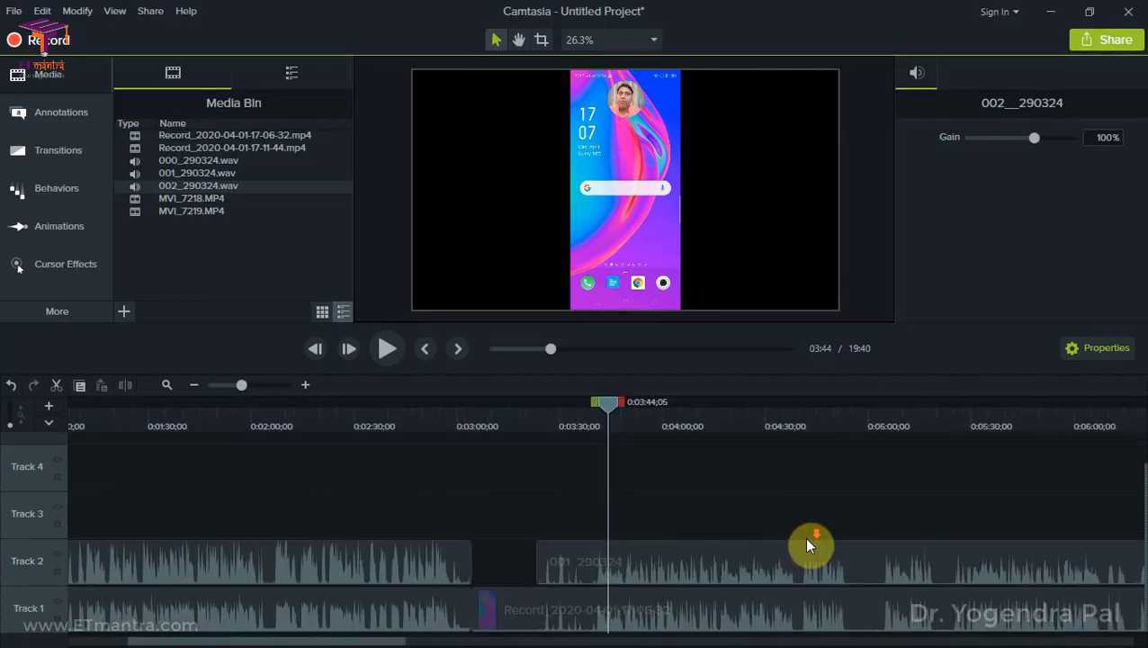
{"action": "scroll", "coordinate": [803, 536], "scroll_direction": "down", "scroll_amount": 2}
{"action": "scroll", "coordinate": [962, 419], "scroll_direction": "right", "scroll_amount": 2}
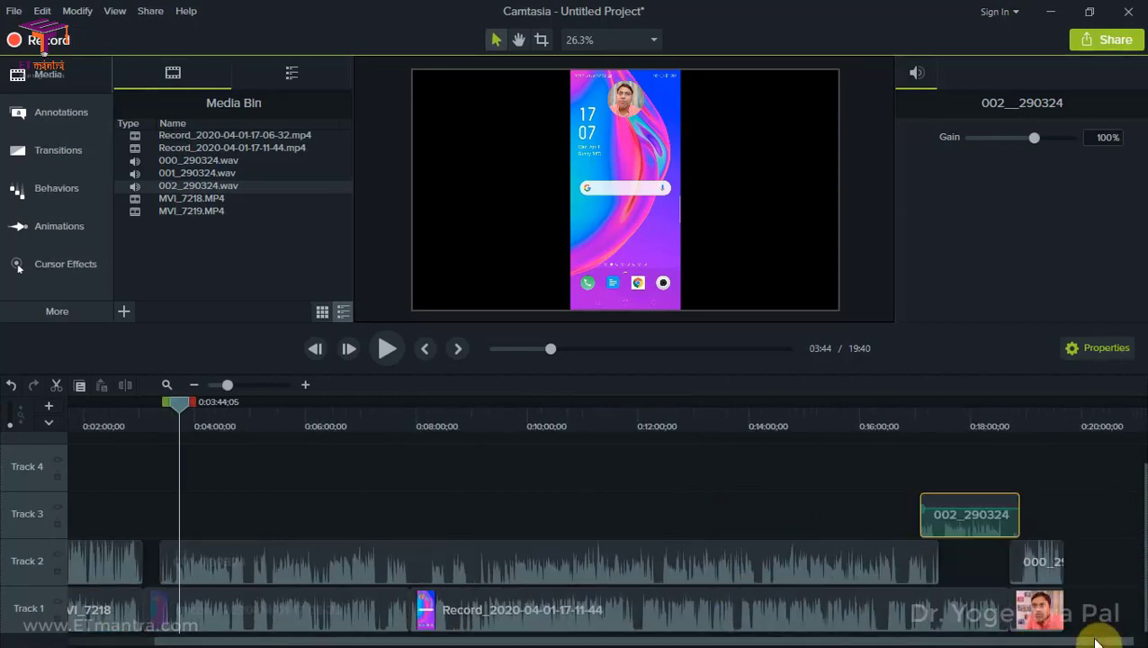
{"action": "left_click", "coordinate": [966, 423]}
{"action": "left_click", "coordinate": [306, 385]}
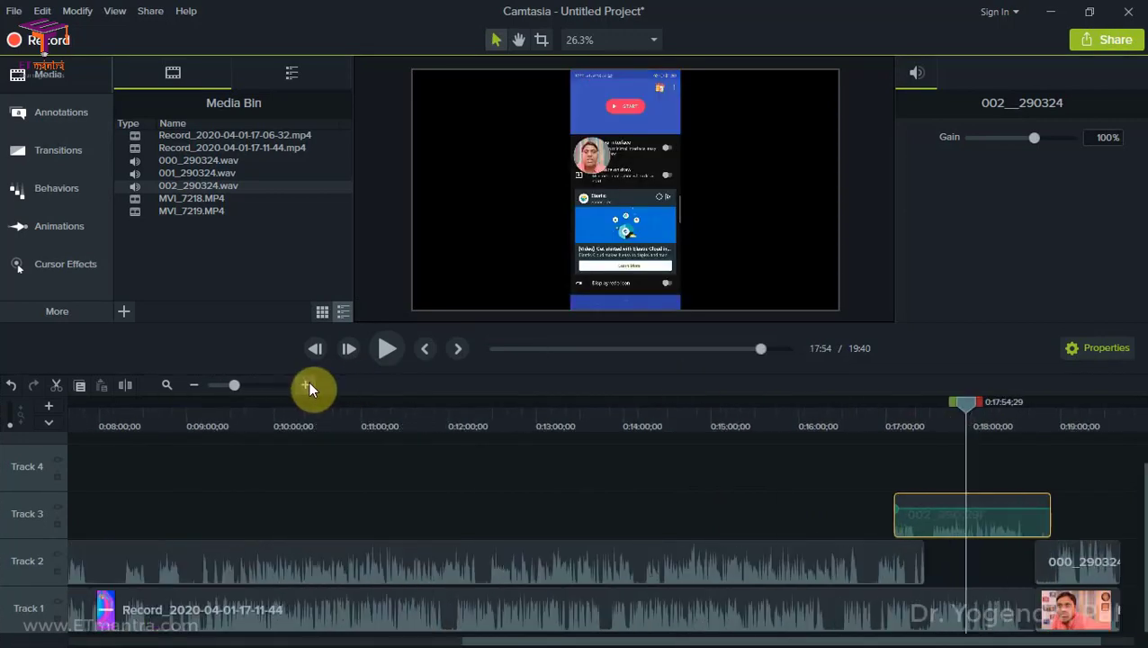
{"action": "left_click", "coordinate": [306, 385]}
{"action": "left_click", "coordinate": [308, 385]}
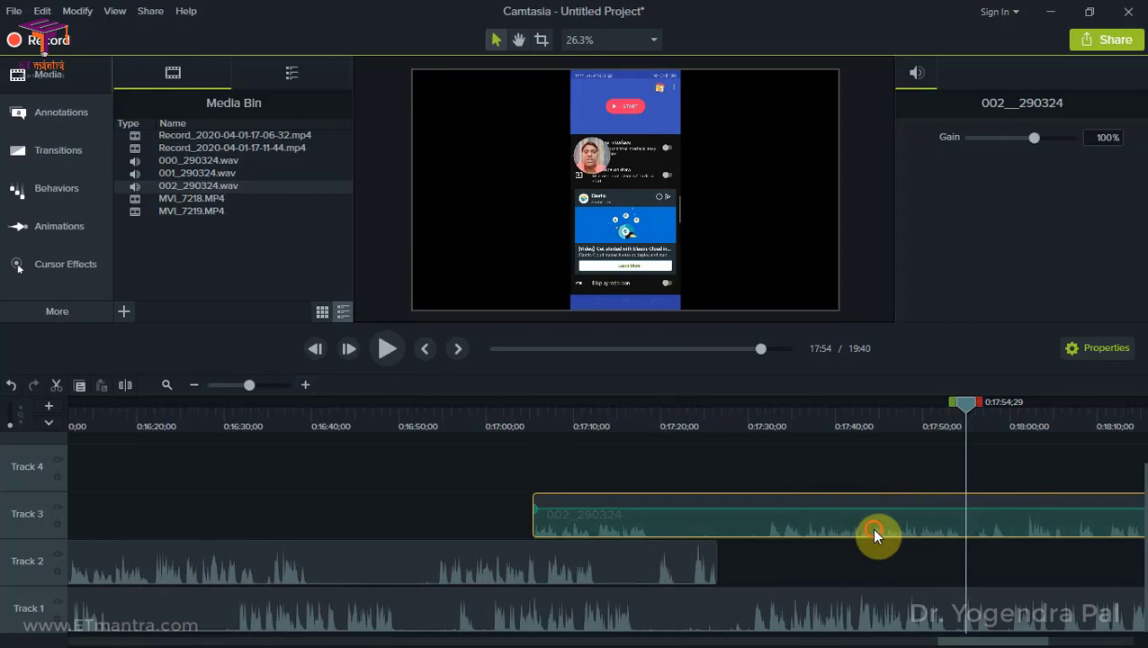
{"action": "left_click_drag", "start_coordinate": [867, 527], "coordinate": [810, 522]}
- Raise the 002_290324 clip's volume and trim its start to 17:30
{"action": "left_click", "coordinate": [752, 421]}
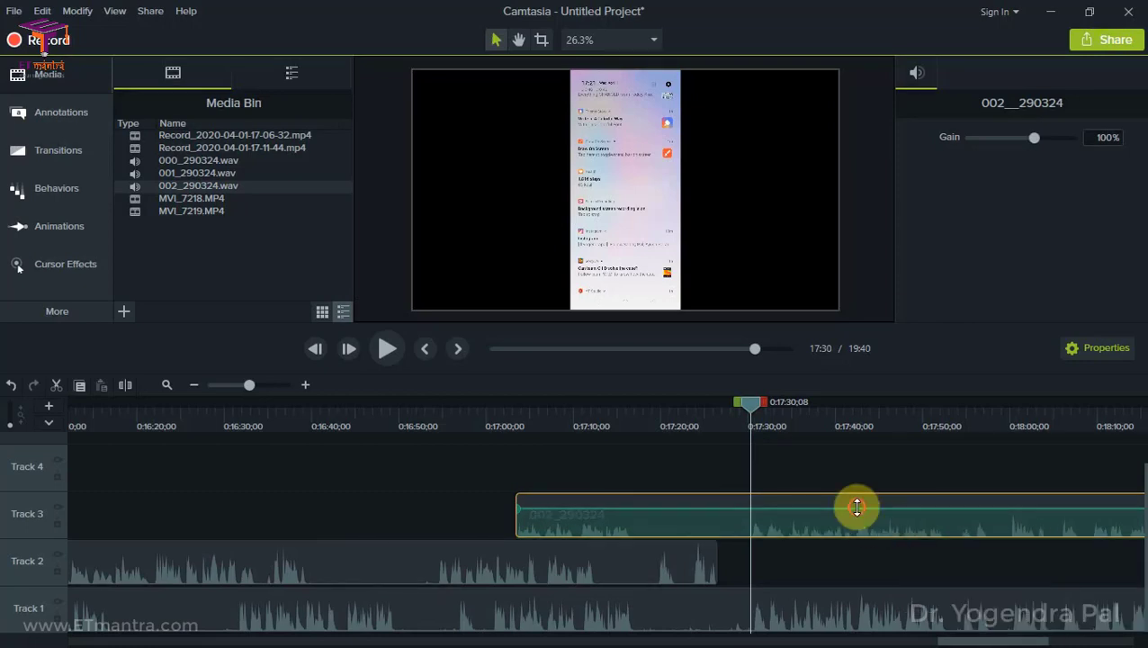
{"action": "left_click_drag", "start_coordinate": [859, 507], "coordinate": [858, 504]}
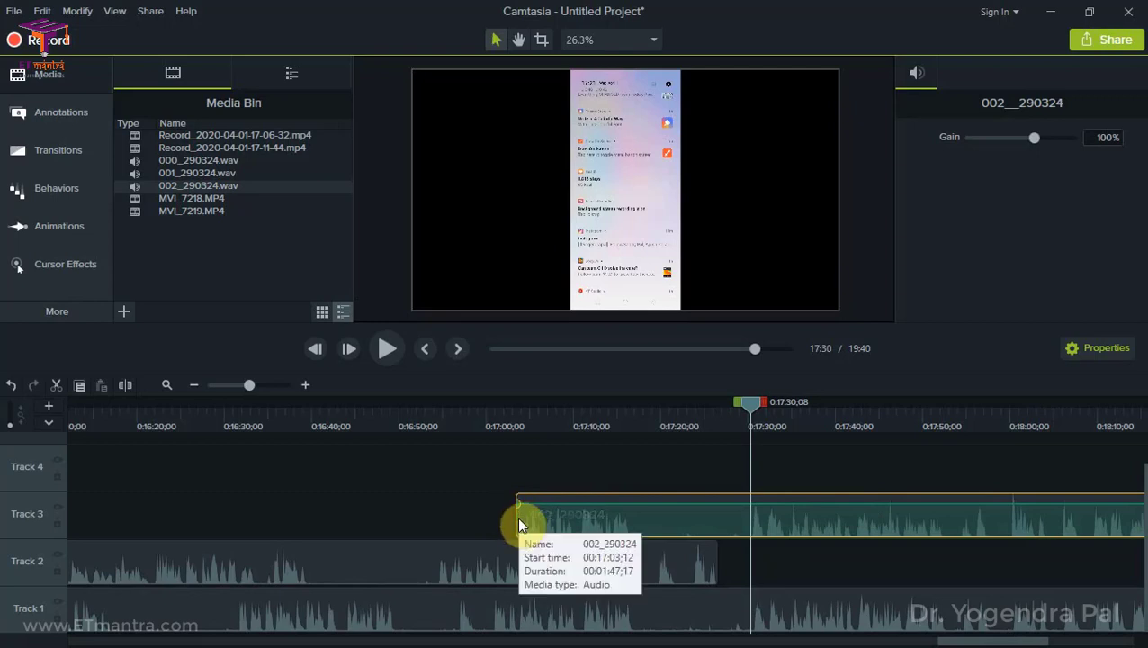
{"action": "left_click_drag", "start_coordinate": [517, 519], "coordinate": [751, 501]}
{"action": "left_click", "coordinate": [659, 495]}
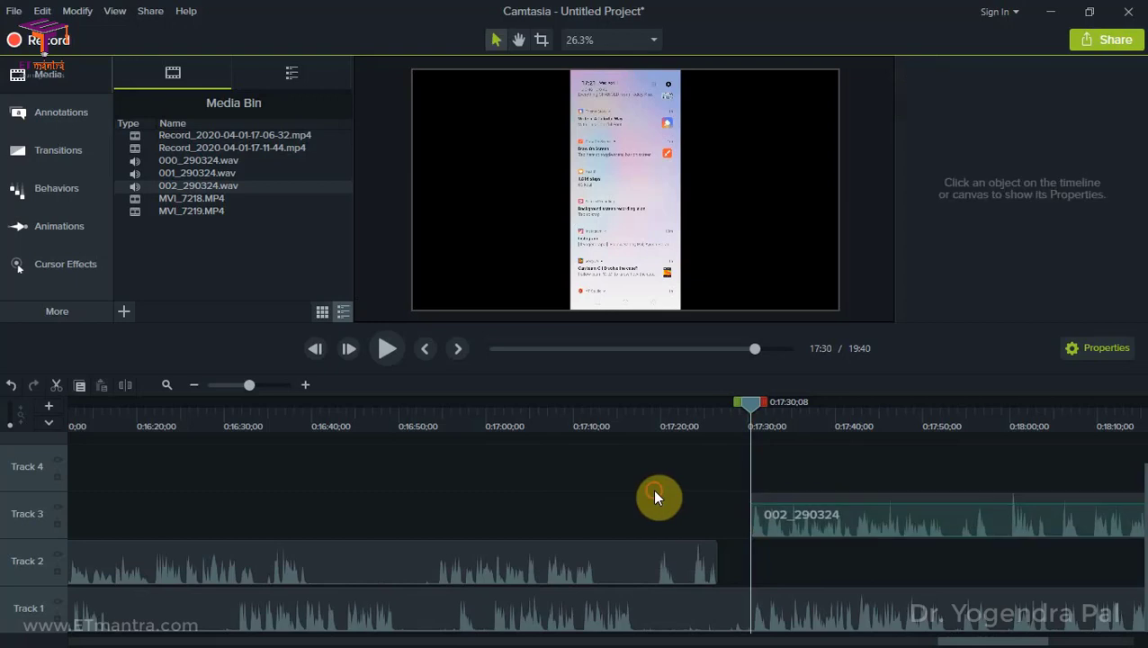
{"action": "scroll", "coordinate": [375, 538], "scroll_direction": "down", "scroll_amount": 4}
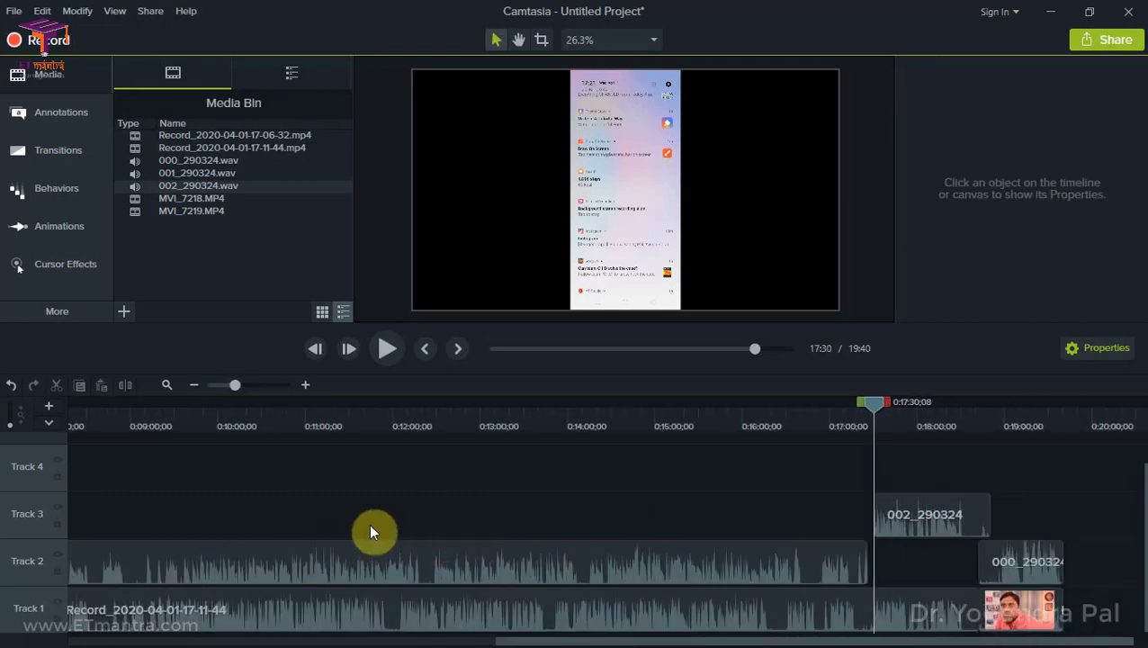
{"action": "scroll", "coordinate": [369, 523], "scroll_direction": "down", "scroll_amount": 2}
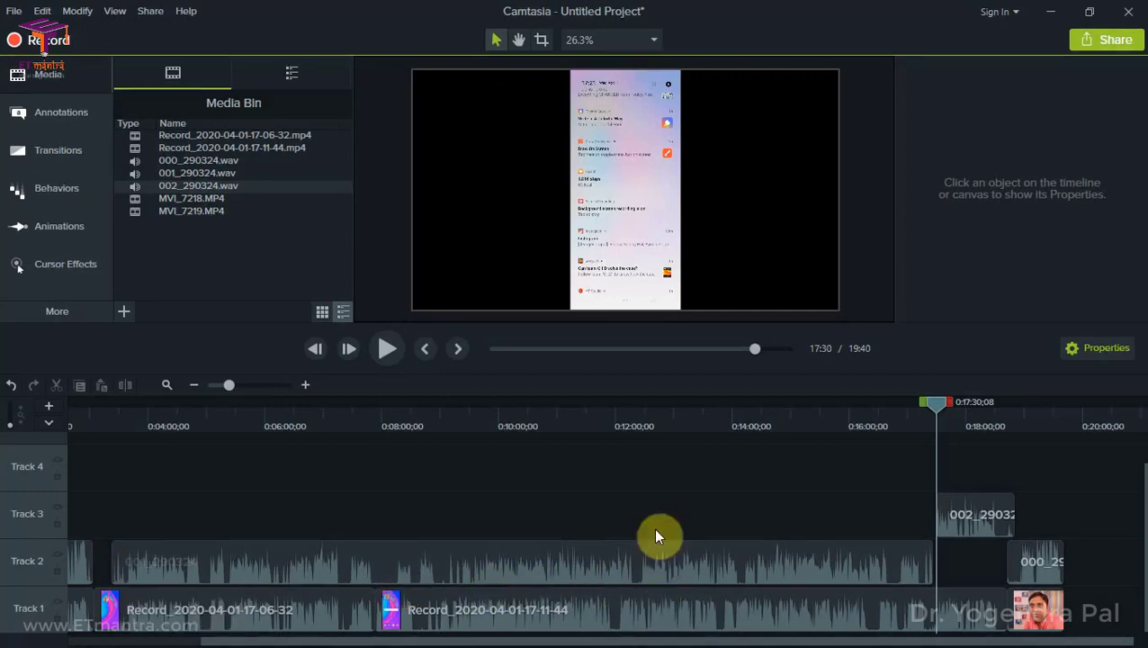
{"action": "left_click", "coordinate": [636, 417]}
{"action": "scroll", "coordinate": [637, 506], "scroll_direction": "down", "scroll_amount": 2}
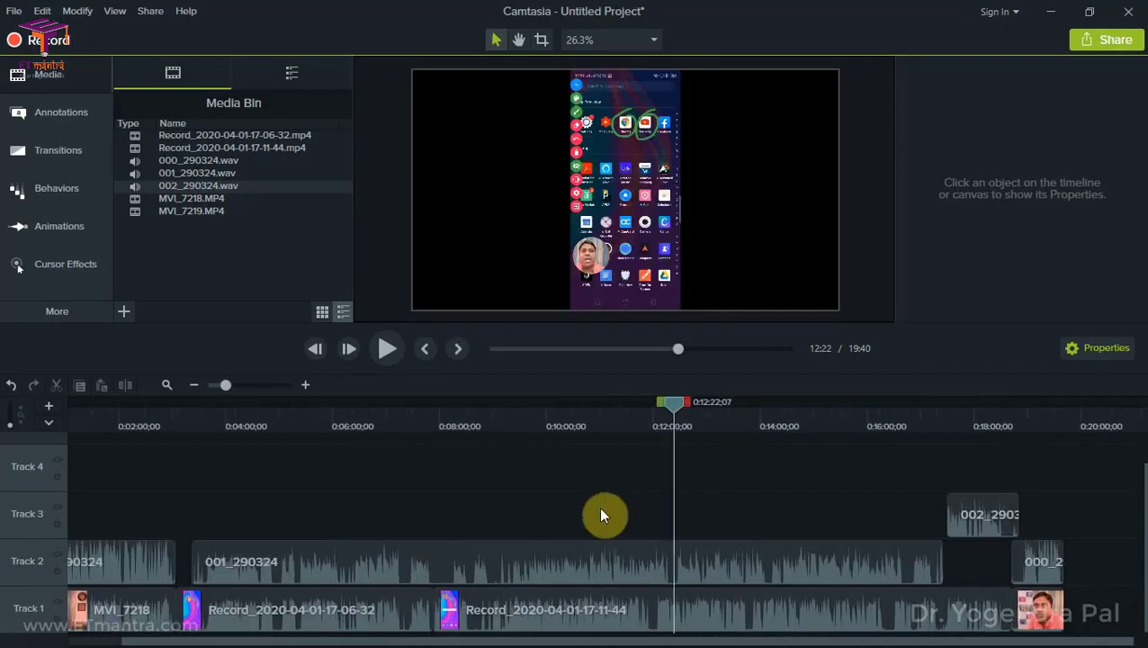
{"action": "left_click", "coordinate": [429, 423]}
{"action": "scroll", "coordinate": [433, 488], "scroll_direction": "up", "scroll_amount": 3}
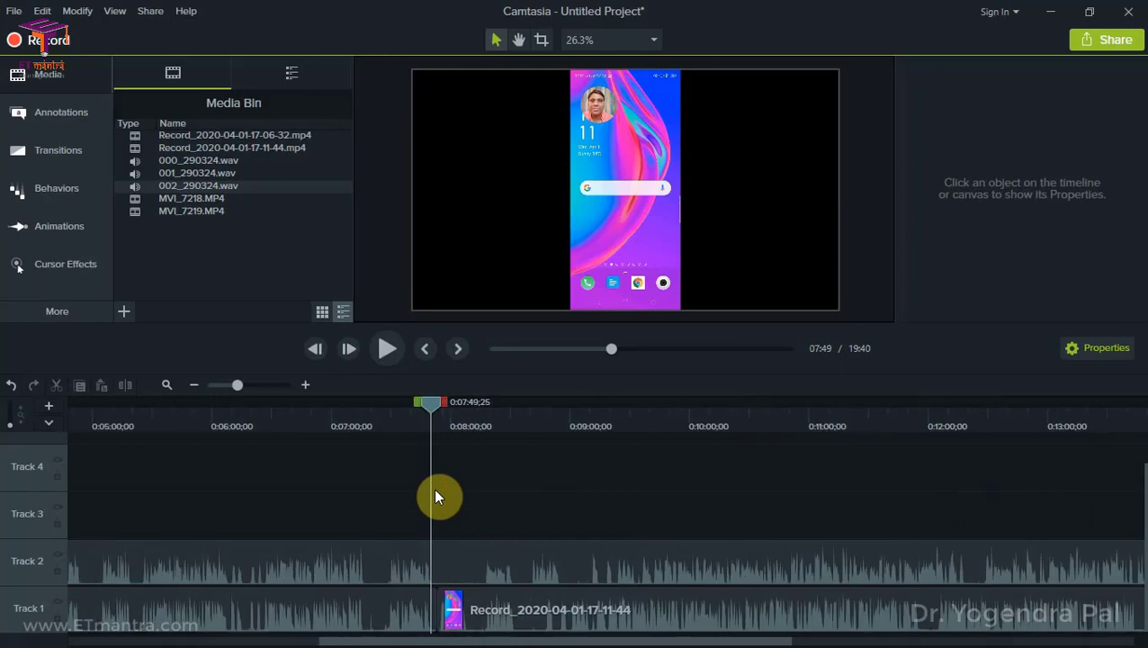
{"action": "left_click", "coordinate": [502, 558]}
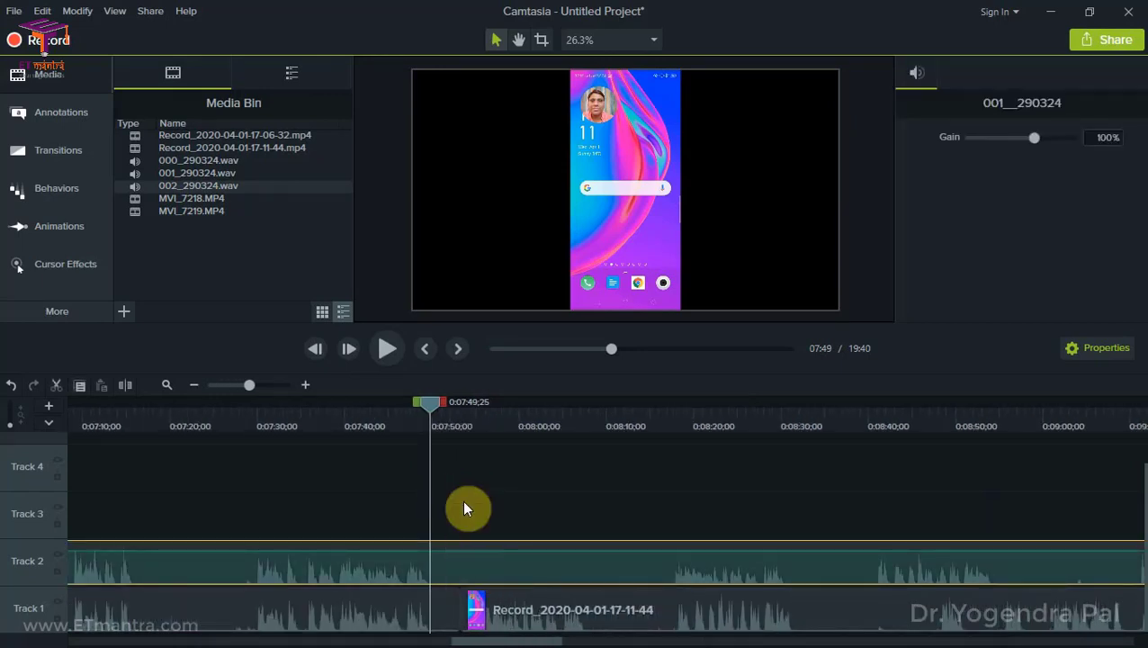
{"action": "left_click", "coordinate": [510, 611]}
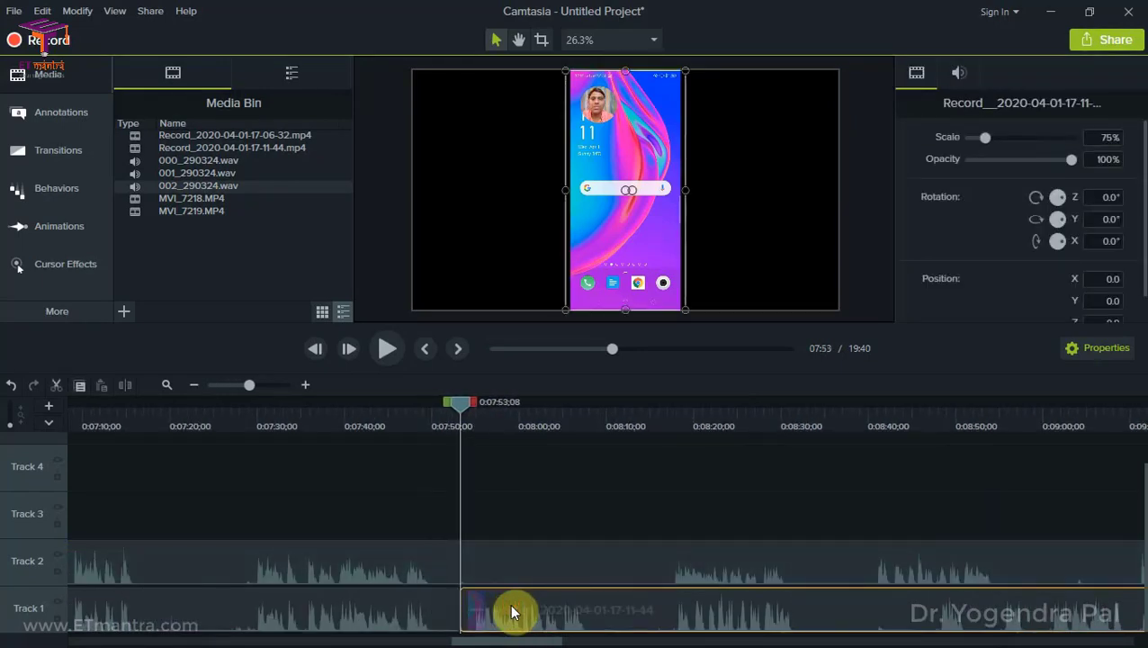
{"action": "left_click", "coordinate": [474, 556]}
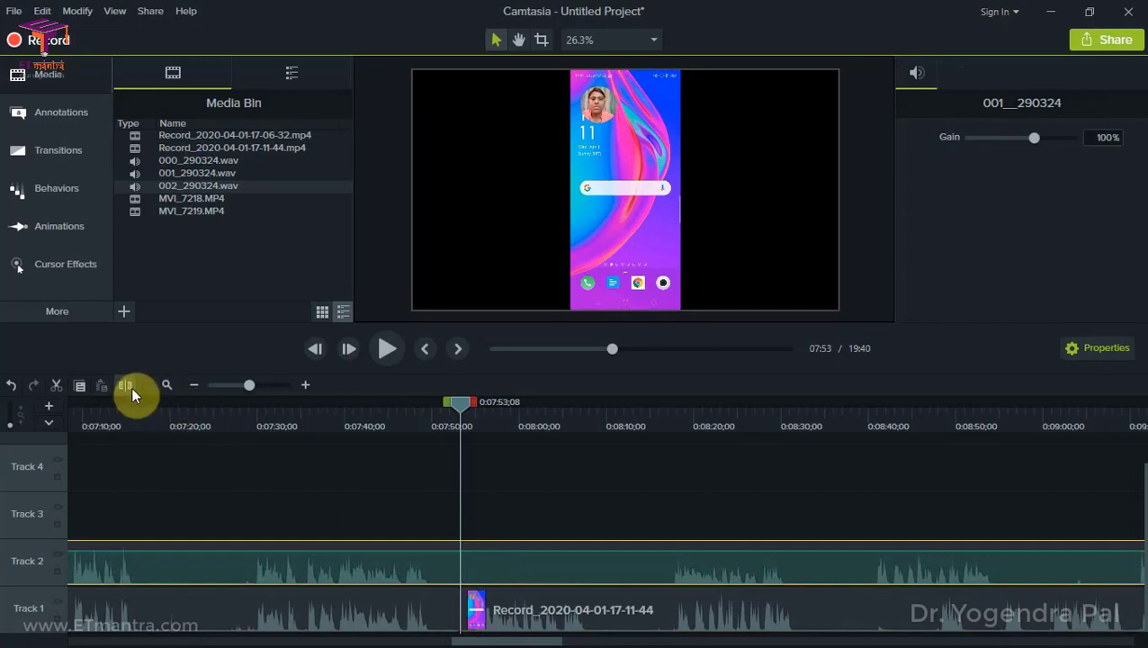
{"action": "left_click", "coordinate": [439, 487]}
- Trim the second 001_290324 piece's start to about 8:15 and slide it earlier
{"action": "scroll", "coordinate": [470, 500], "scroll_direction": "down", "scroll_amount": 5, "text": "ctrl"}
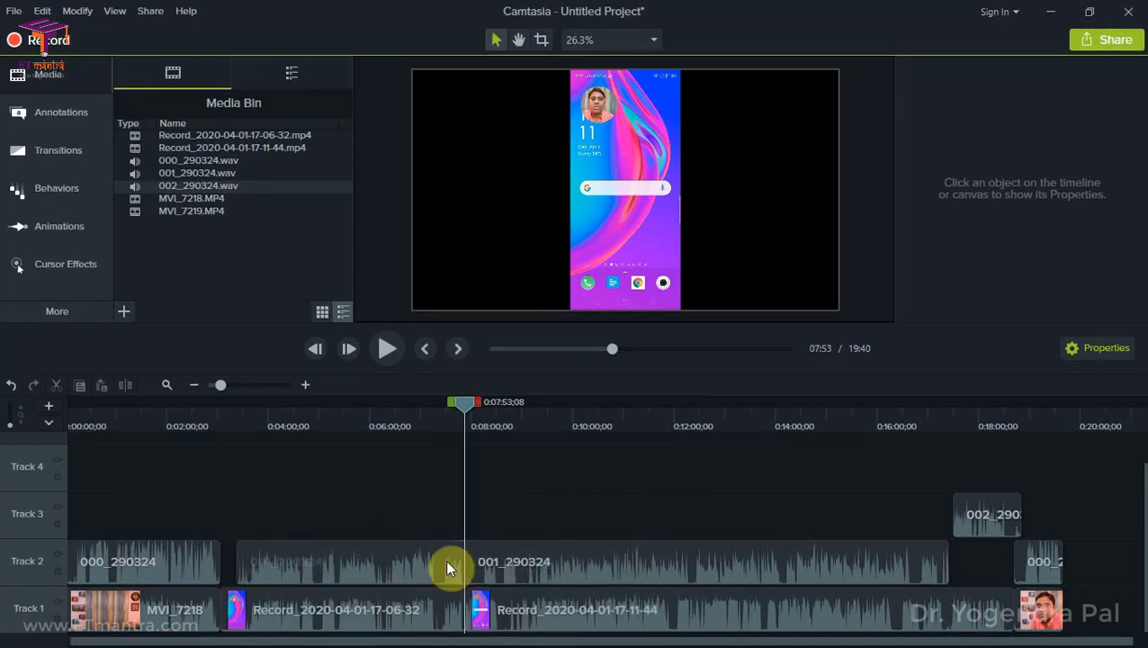
{"action": "left_click", "coordinate": [515, 558]}
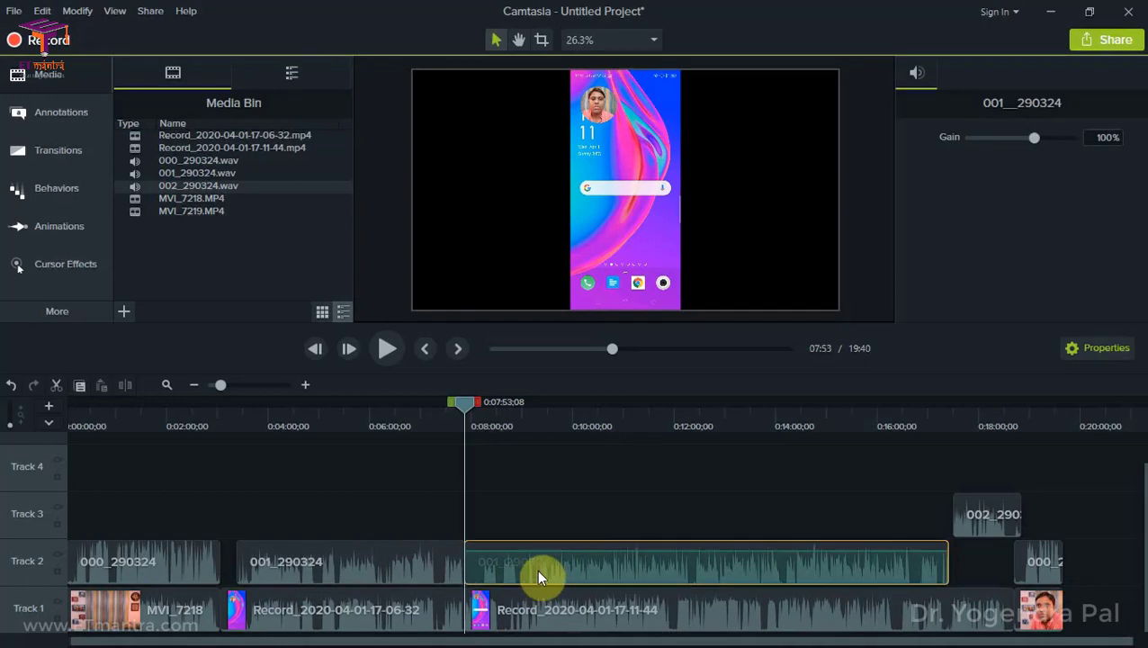
{"action": "left_click", "coordinate": [487, 425]}
{"action": "scroll", "coordinate": [496, 509], "scroll_direction": "up", "scroll_amount": 4}
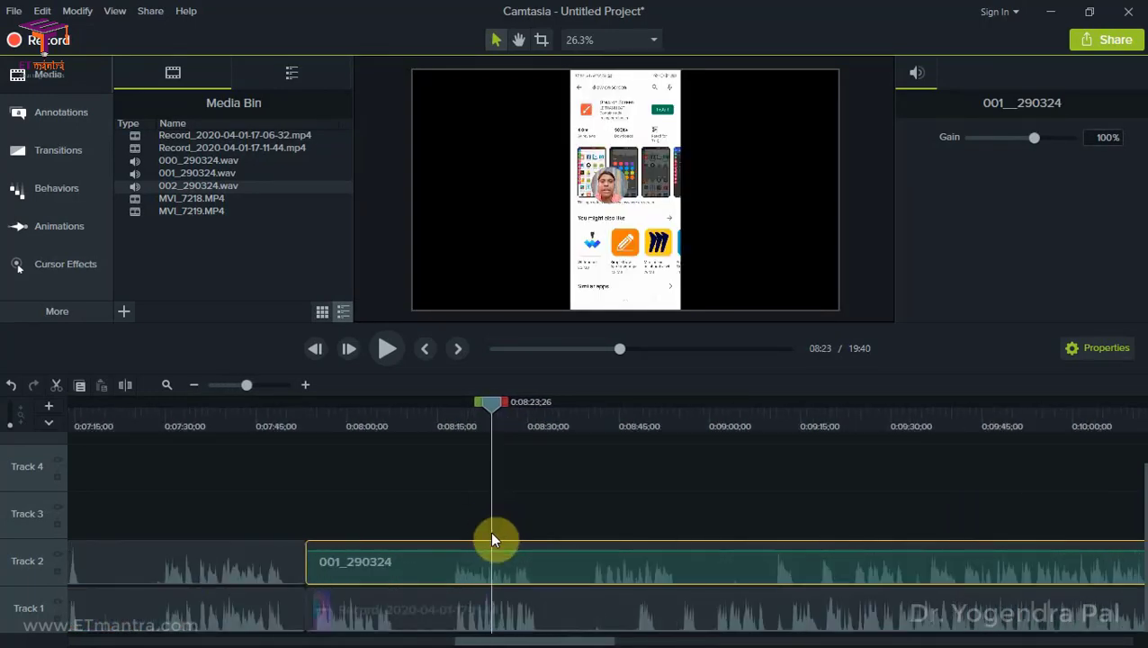
{"action": "scroll", "coordinate": [461, 573], "scroll_direction": "down", "scroll_amount": 2}
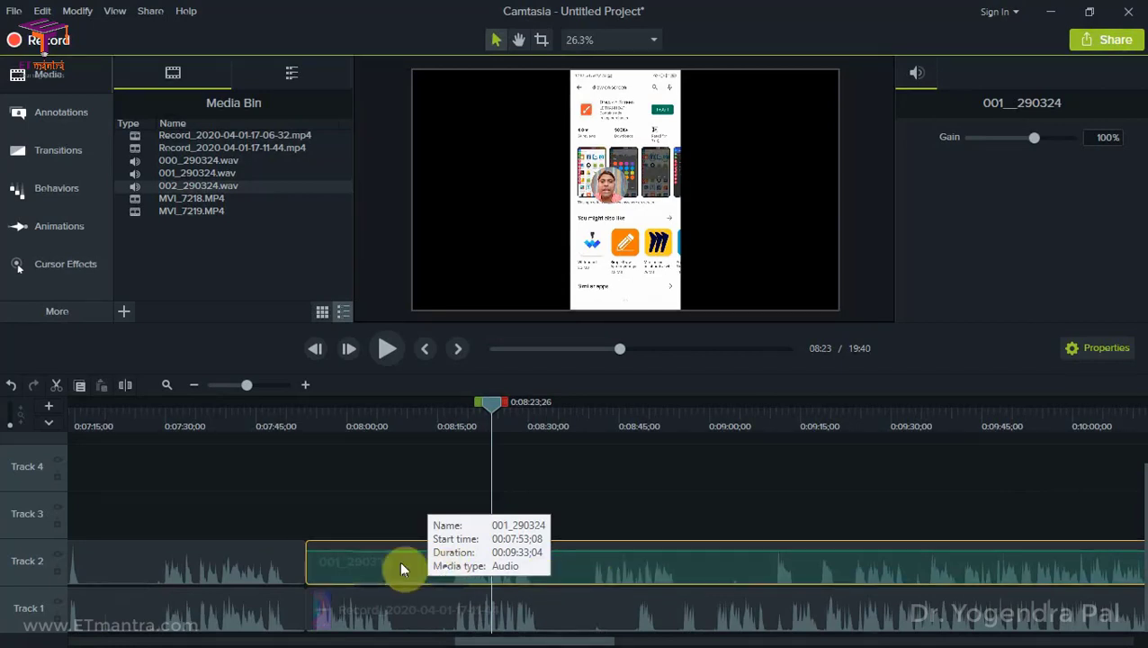
{"action": "left_click_drag", "start_coordinate": [308, 569], "coordinate": [451, 564]}
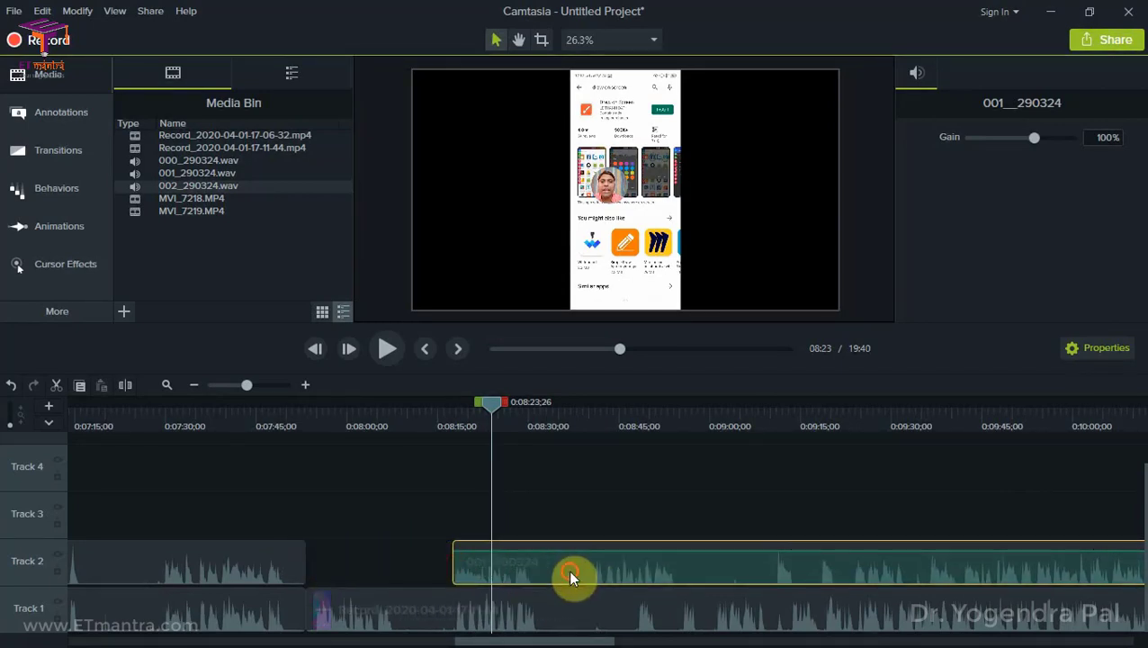
{"action": "left_click_drag", "start_coordinate": [572, 577], "coordinate": [430, 576]}
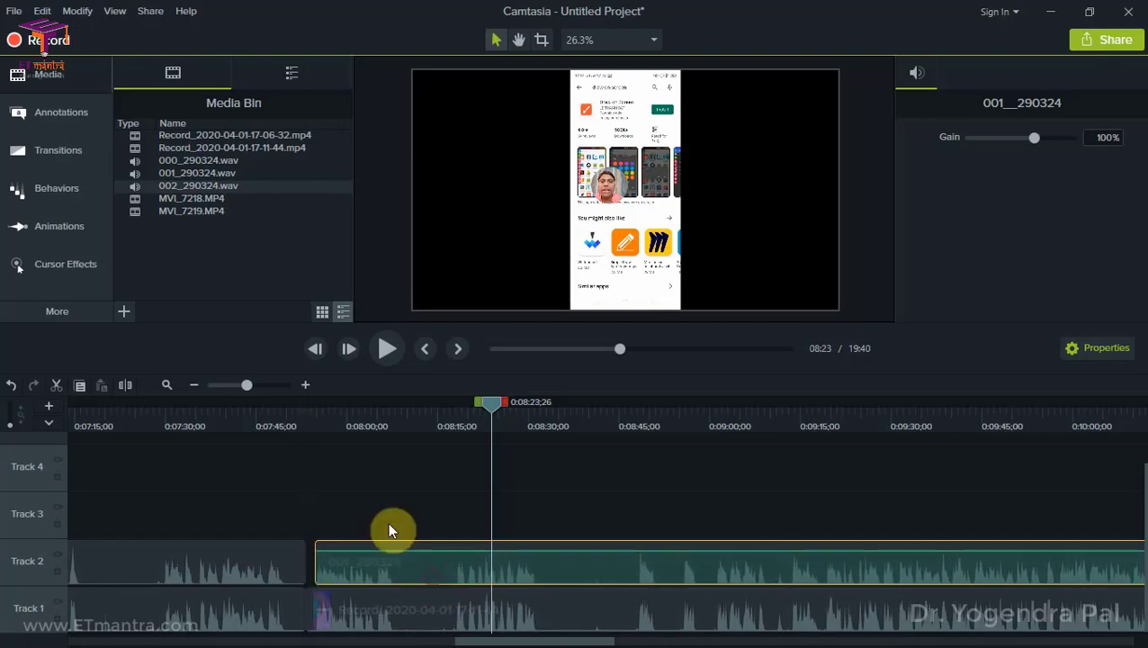
- Play from 7:55;04 to check sync and extend the audio's start slightly earlier
{"action": "left_click", "coordinate": [320, 420]}
{"action": "scroll", "coordinate": [333, 535], "scroll_direction": "up", "scroll_amount": 4, "text": "ctrl"}
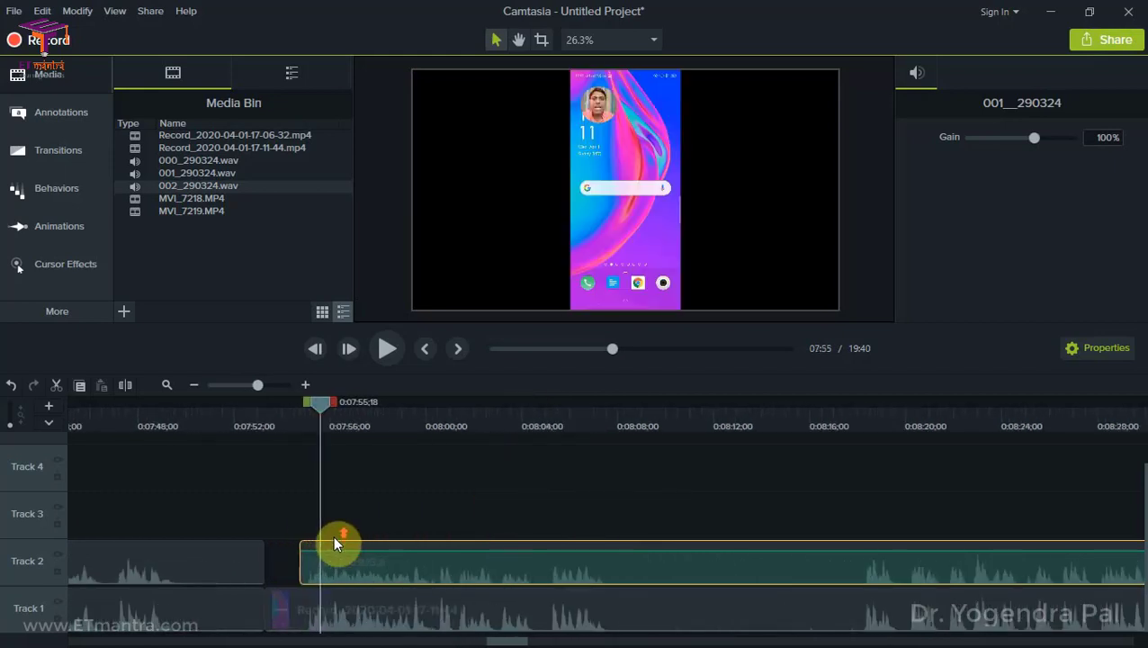
{"action": "scroll", "coordinate": [325, 576], "scroll_direction": "up", "scroll_amount": 2, "text": "ctrl"}
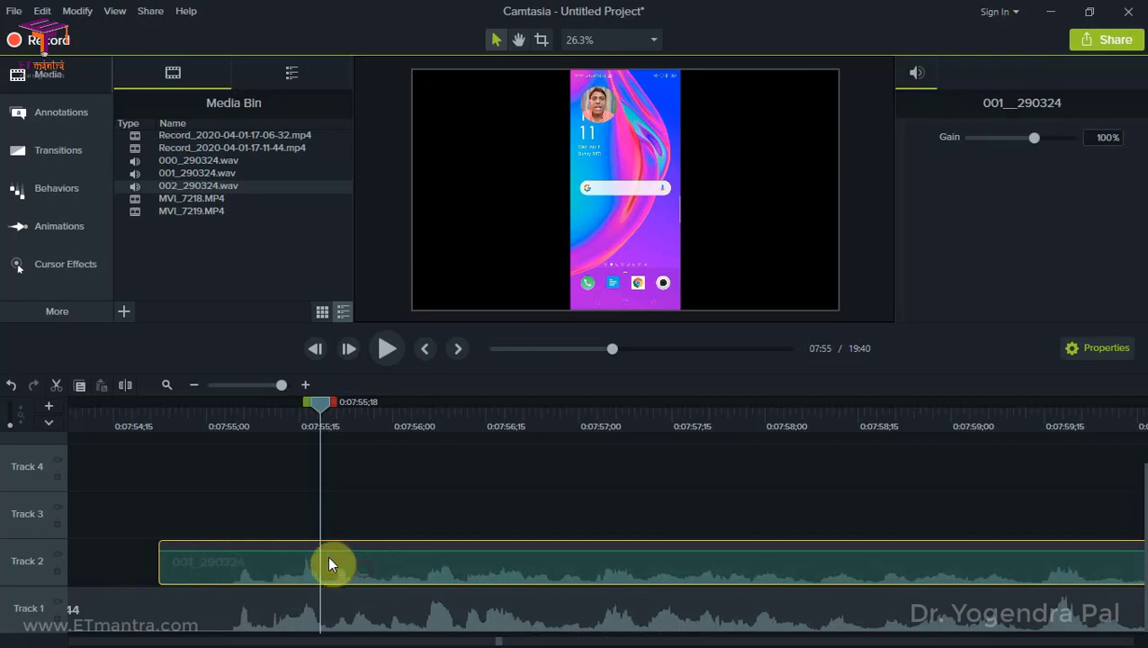
{"action": "left_click", "coordinate": [233, 429]}
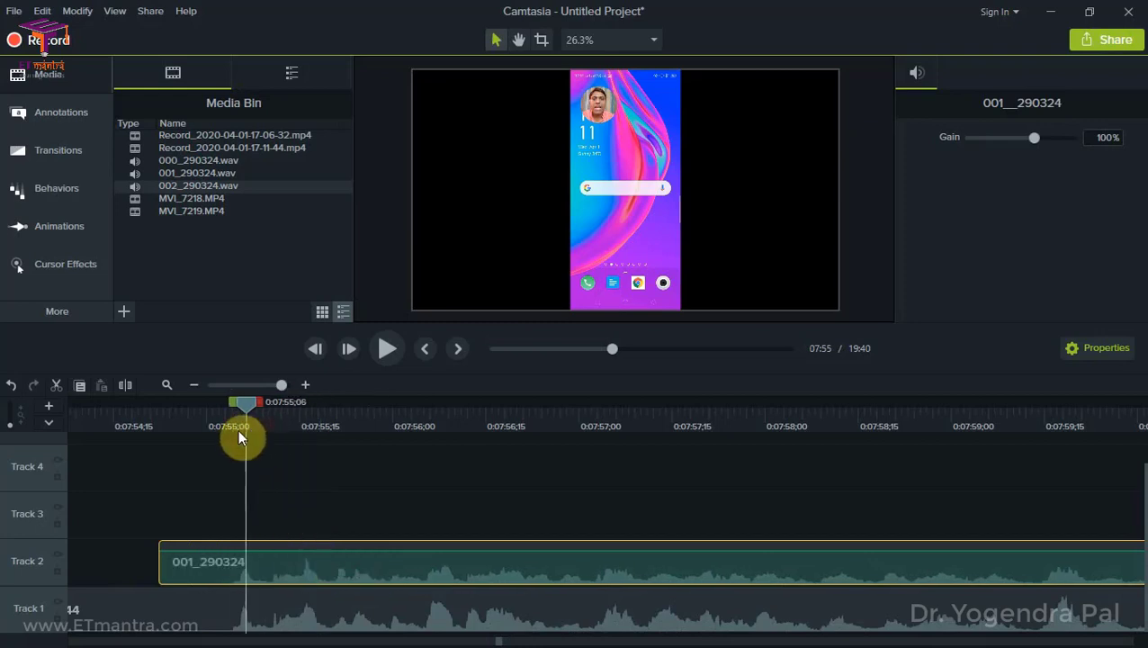
{"action": "left_click", "coordinate": [385, 349]}
{"action": "scroll", "coordinate": [287, 504], "scroll_direction": "down", "scroll_amount": 4, "text": "ctrl"}
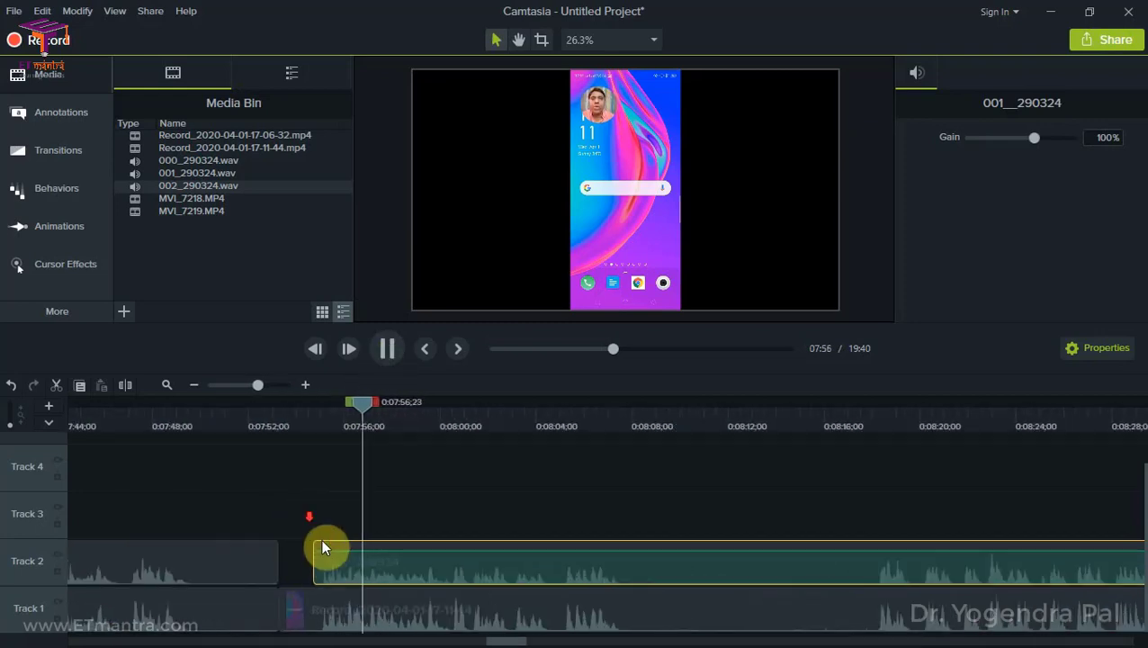
{"action": "left_click_drag", "start_coordinate": [312, 563], "coordinate": [274, 568]}
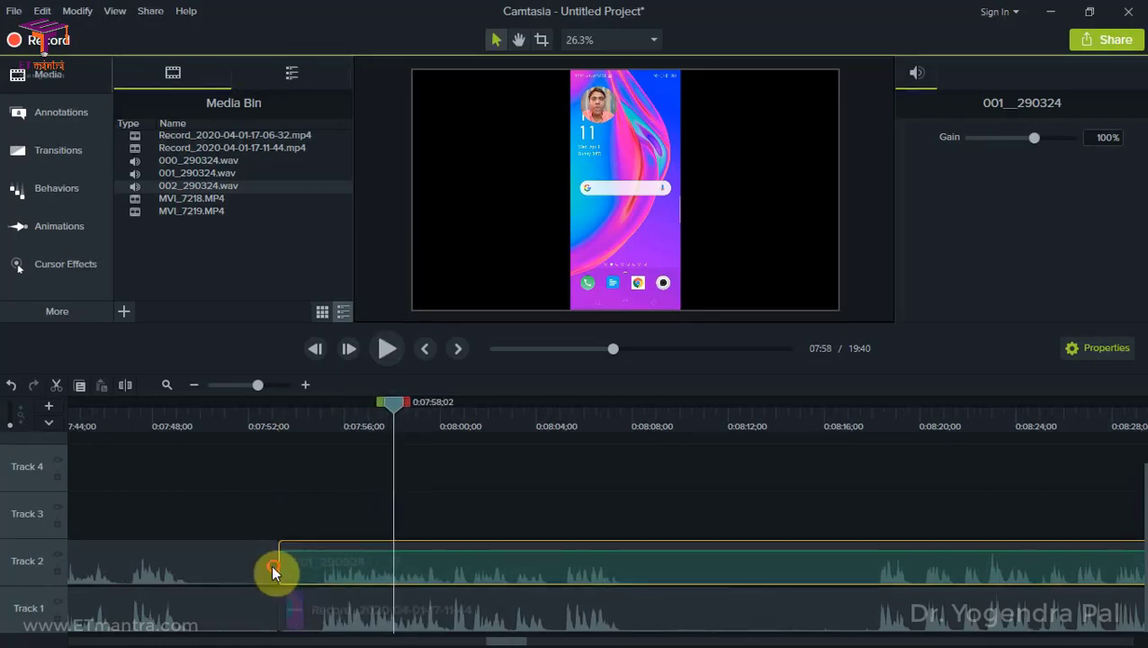
{"action": "left_click", "coordinate": [446, 516]}
{"action": "scroll", "coordinate": [468, 518], "scroll_direction": "down", "scroll_amount": 3, "text": "ctrl"}
{"action": "scroll", "coordinate": [470, 526], "scroll_direction": "down", "scroll_amount": 2}
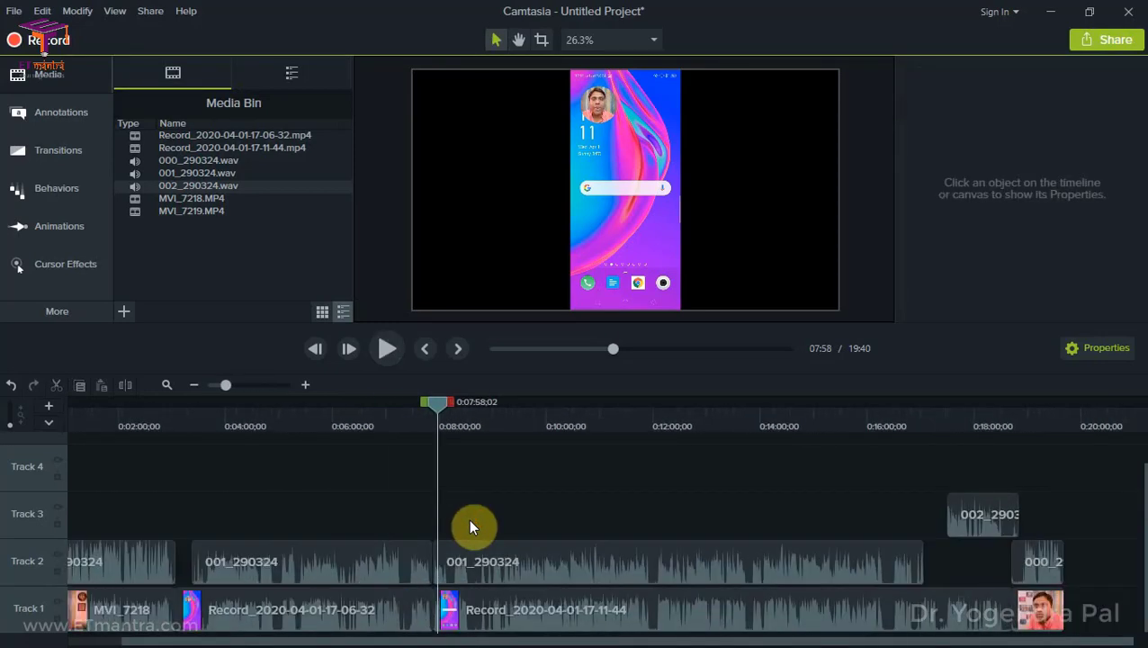
- Check the timing of the Track 2 audio near 16:35
{"action": "left_click", "coordinate": [898, 426]}
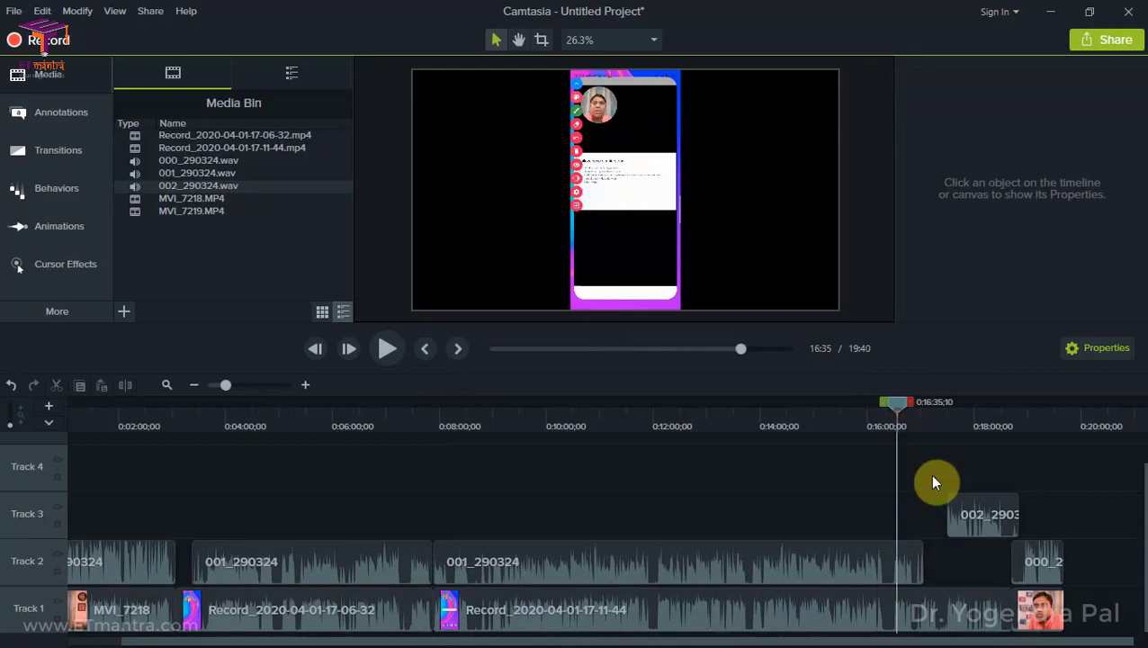
{"action": "scroll", "coordinate": [970, 552], "scroll_direction": "up", "scroll_amount": 1}
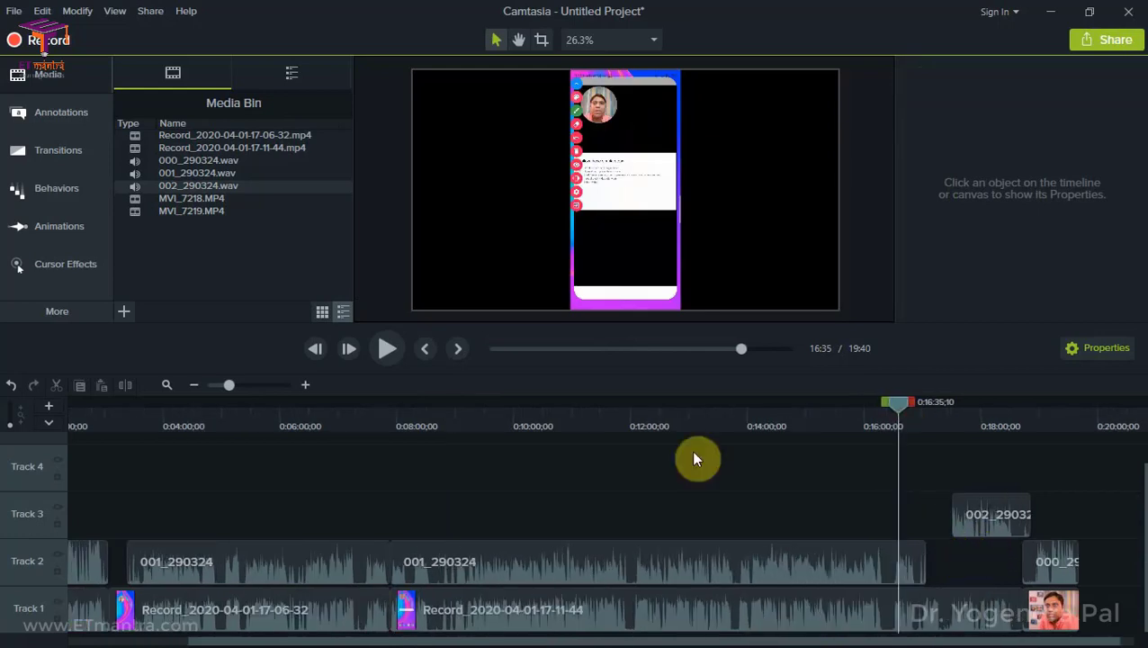
{"action": "scroll", "coordinate": [287, 392], "scroll_direction": "up", "scroll_amount": 3}
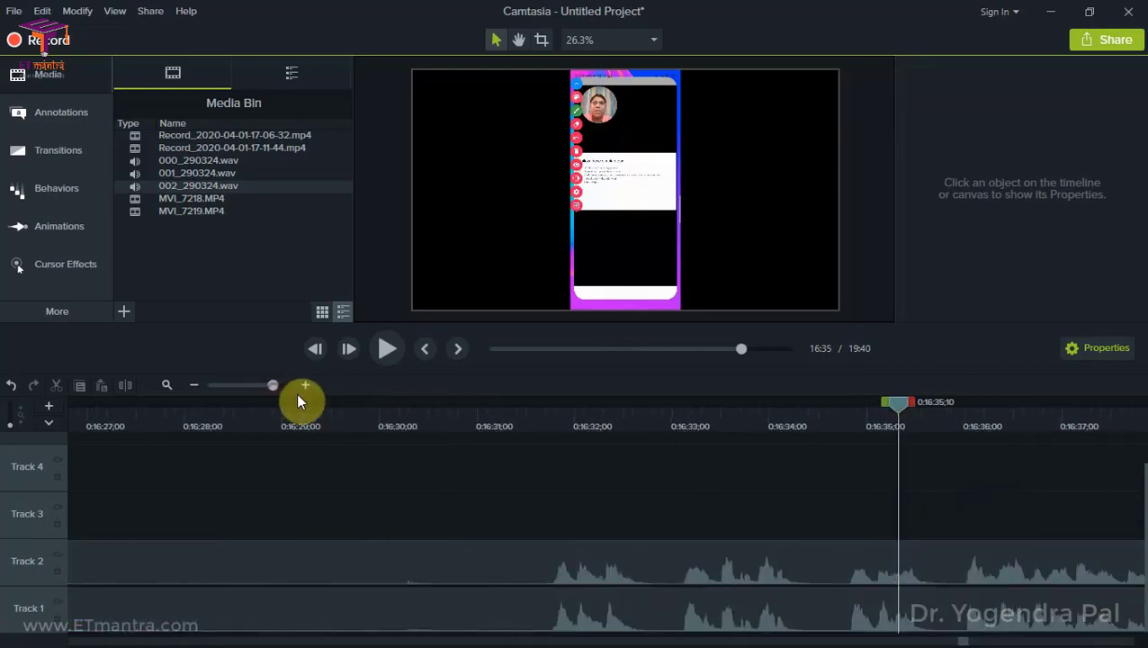
{"action": "left_click", "coordinate": [984, 641]}
{"action": "left_click", "coordinate": [986, 640]}
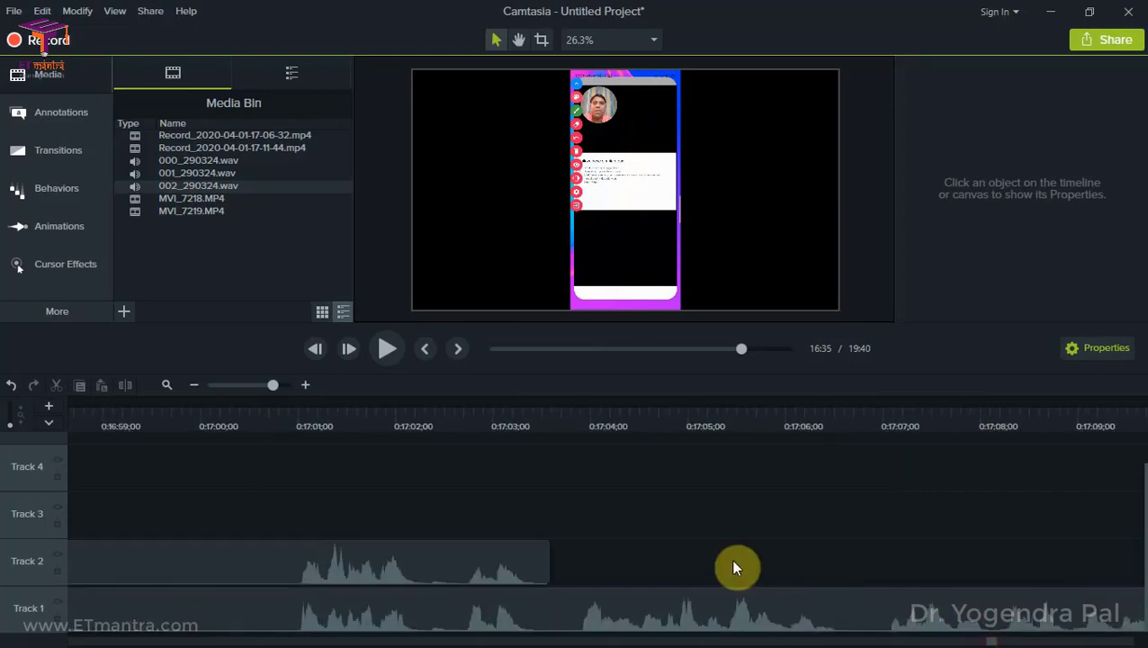
{"action": "left_click", "coordinate": [549, 560]}
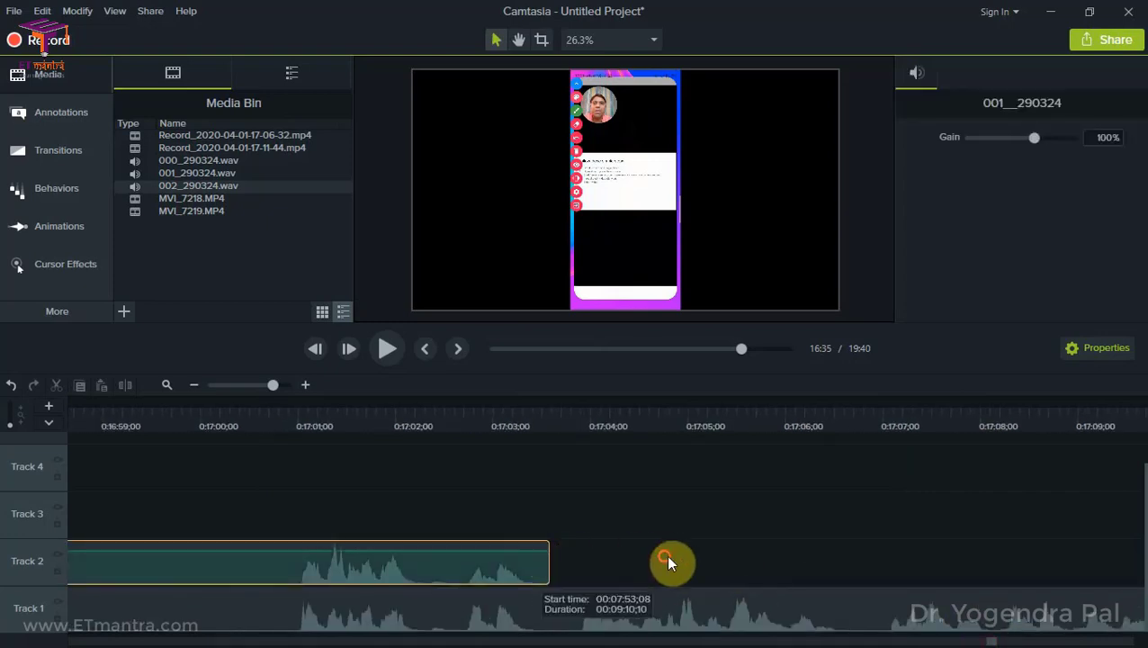
{"action": "left_click", "coordinate": [719, 548]}
{"action": "scroll", "coordinate": [720, 549], "scroll_direction": "down", "scroll_amount": 5}
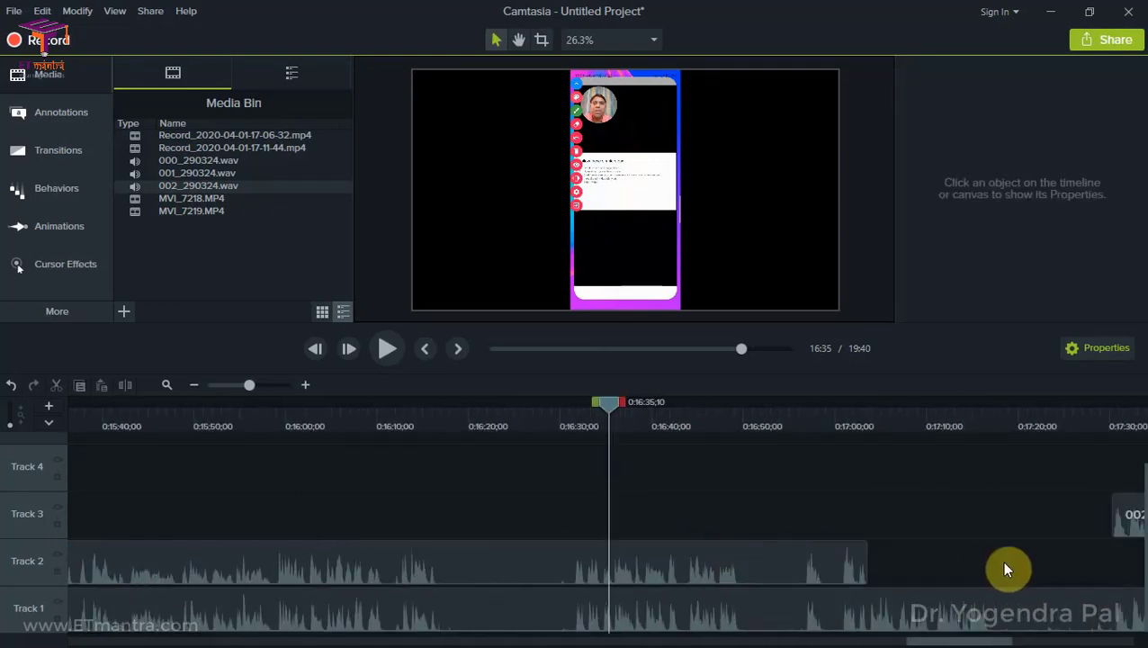
{"action": "scroll", "coordinate": [1004, 565], "scroll_direction": "down", "scroll_amount": 2}
- Trim the end of 002_290324 on Track 3 and drop it into the Track 2 gap
{"action": "left_click", "coordinate": [1071, 641]}
{"action": "left_click", "coordinate": [665, 526]}
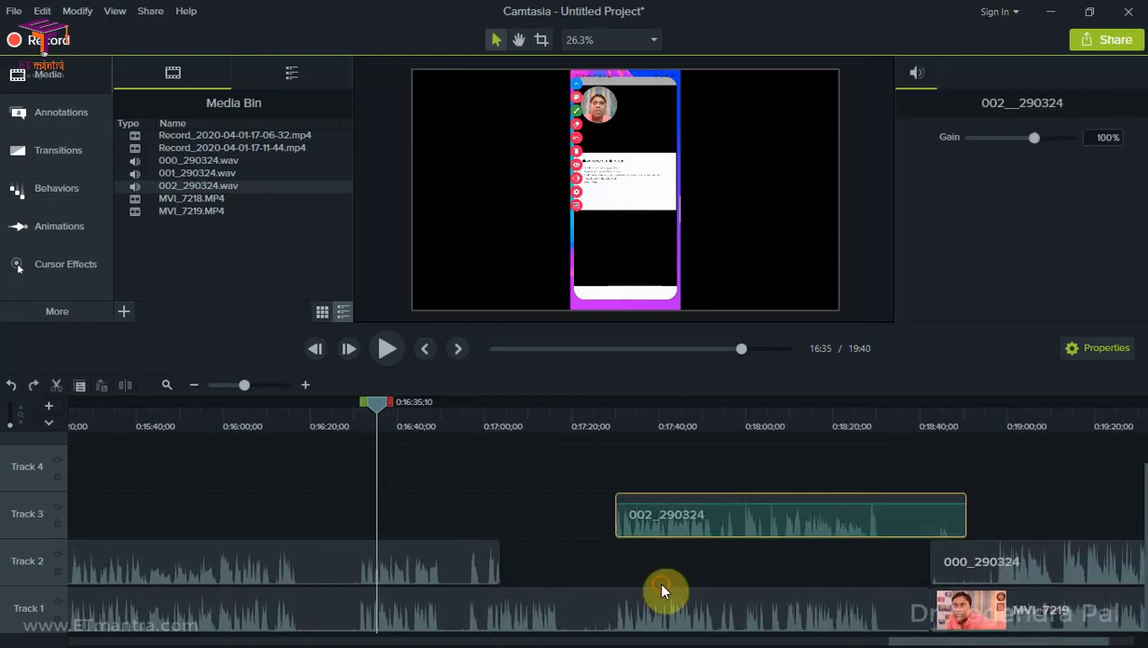
{"action": "left_click", "coordinate": [742, 544]}
{"action": "left_click_drag", "start_coordinate": [784, 529], "coordinate": [827, 519]}
{"action": "left_click_drag", "start_coordinate": [646, 519], "coordinate": [464, 507]}
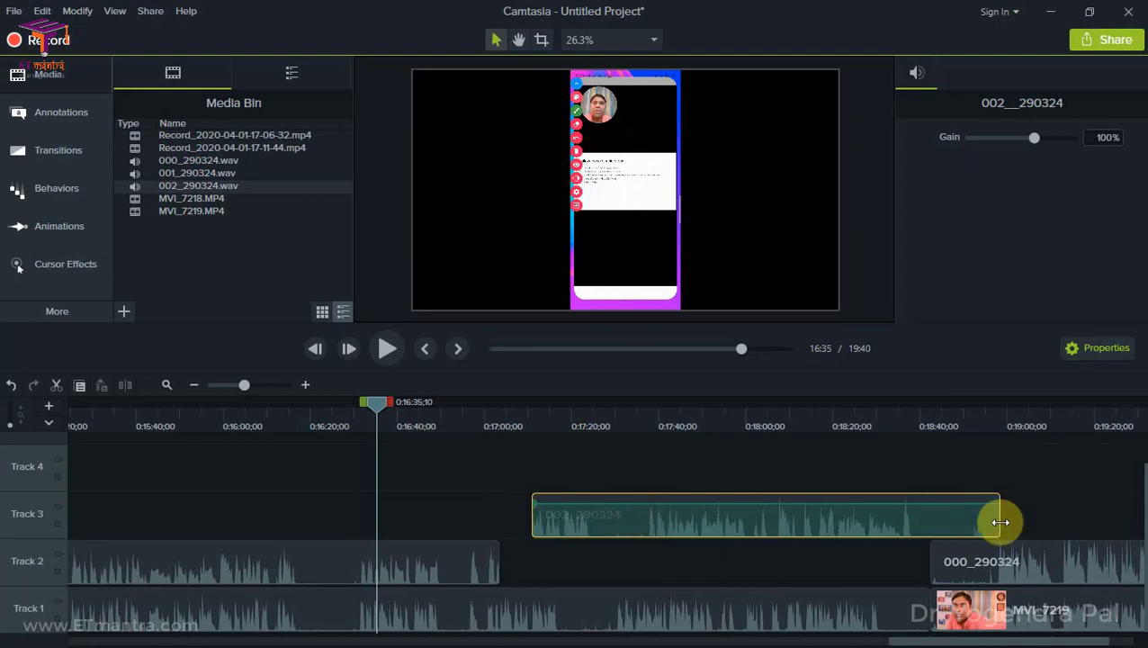
{"action": "left_click_drag", "start_coordinate": [1001, 522], "coordinate": [929, 522]}
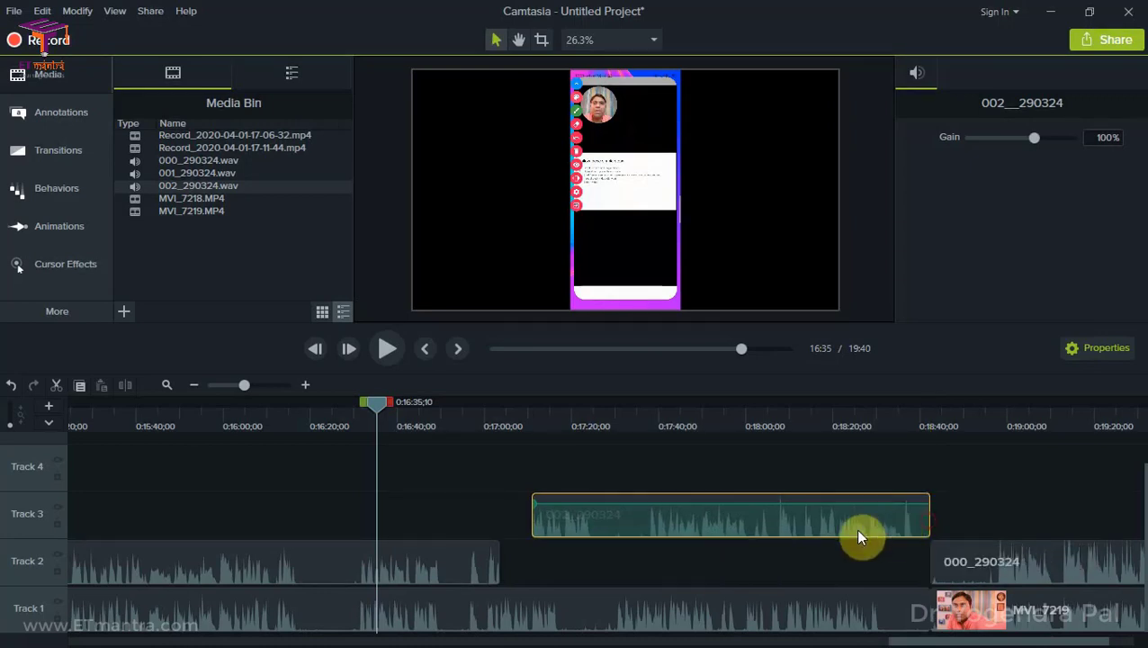
{"action": "left_click_drag", "start_coordinate": [826, 536], "coordinate": [809, 560]}
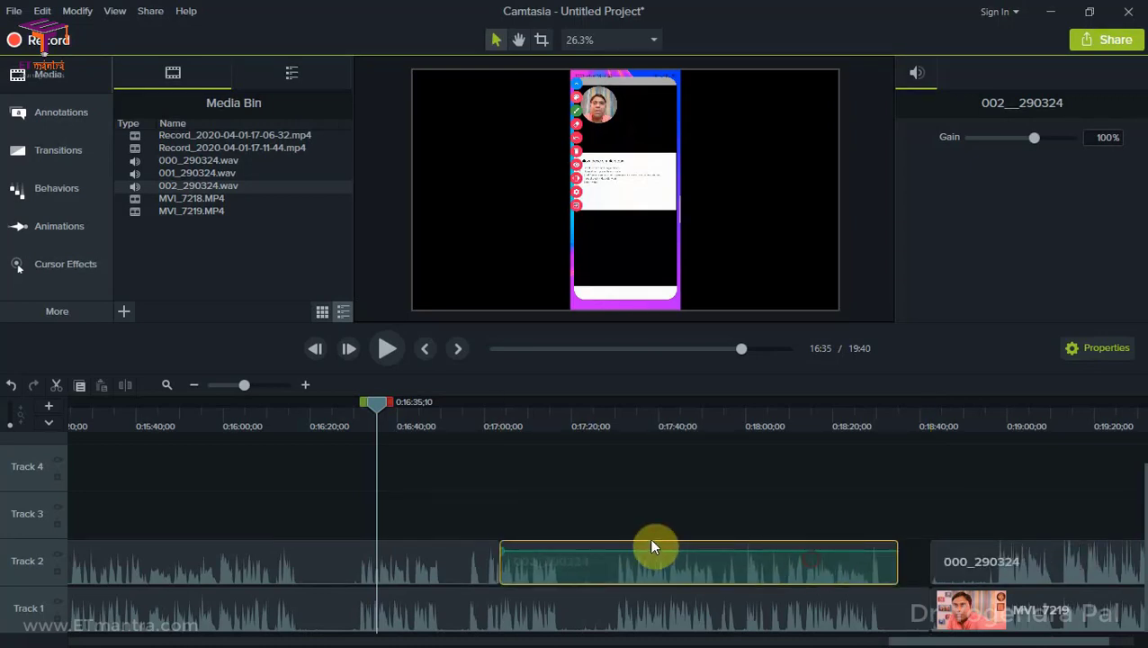
- Scrub playback from the 002_290324 start to around 18:15 to check it
{"action": "left_click", "coordinate": [490, 420]}
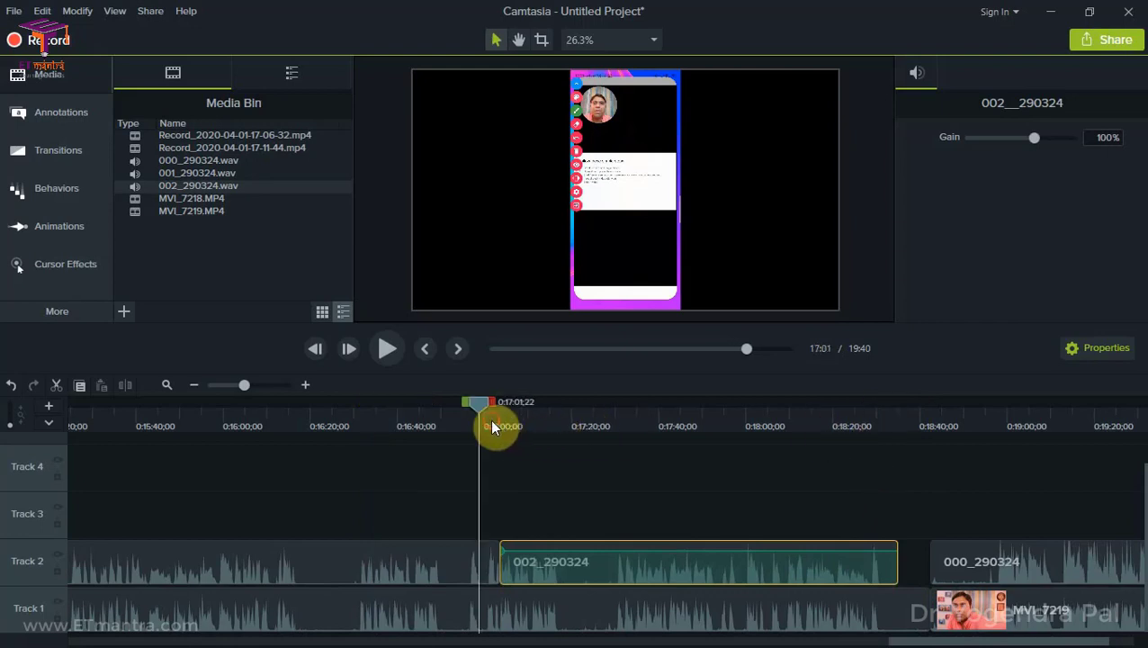
{"action": "scroll", "coordinate": [536, 486], "scroll_direction": "up", "scroll_amount": 2}
{"action": "scroll", "coordinate": [536, 486], "scroll_direction": "up", "scroll_amount": 4}
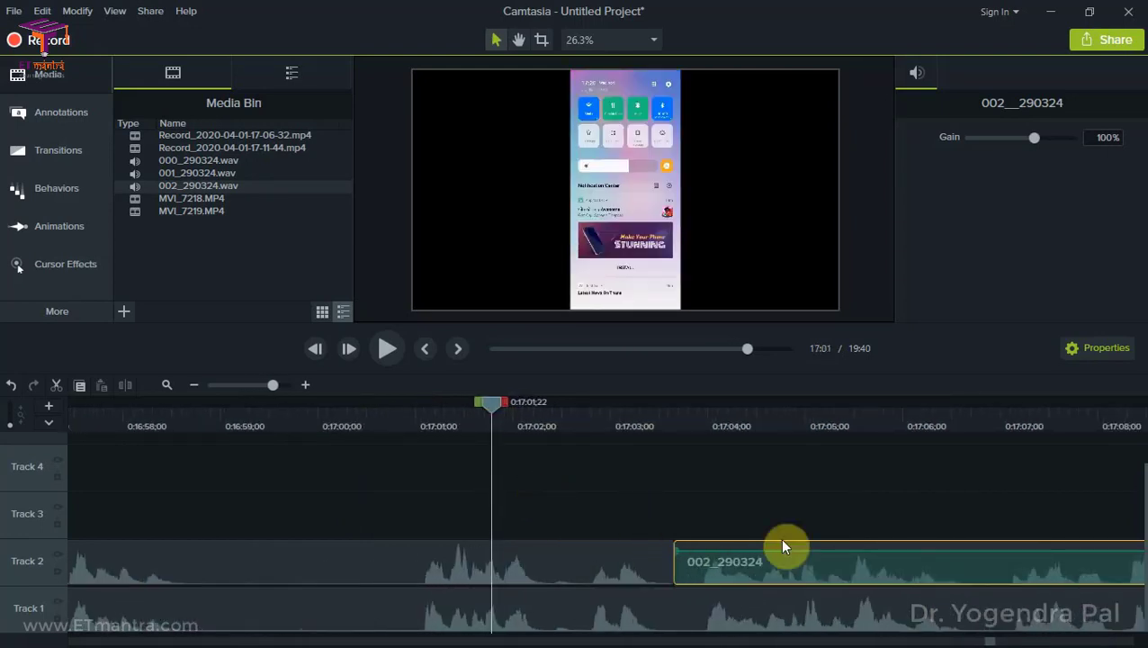
{"action": "left_click_drag", "start_coordinate": [990, 642], "coordinate": [993, 642]}
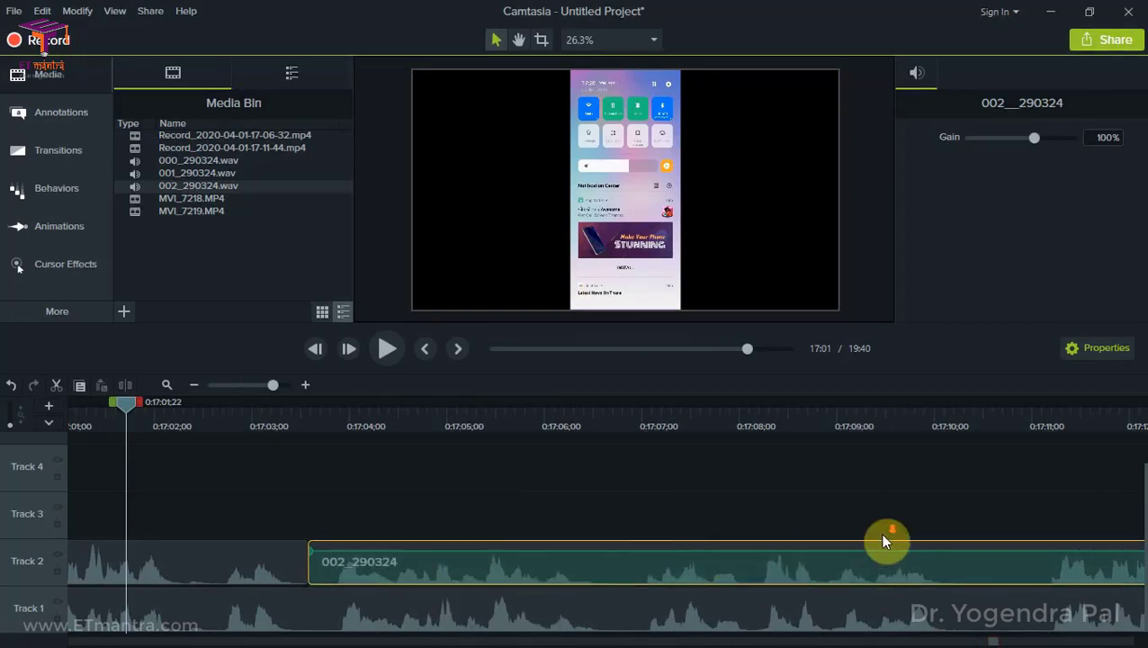
{"action": "scroll", "coordinate": [881, 538], "scroll_direction": "down", "scroll_amount": 3}
{"action": "scroll", "coordinate": [844, 493], "scroll_direction": "down", "scroll_amount": 3}
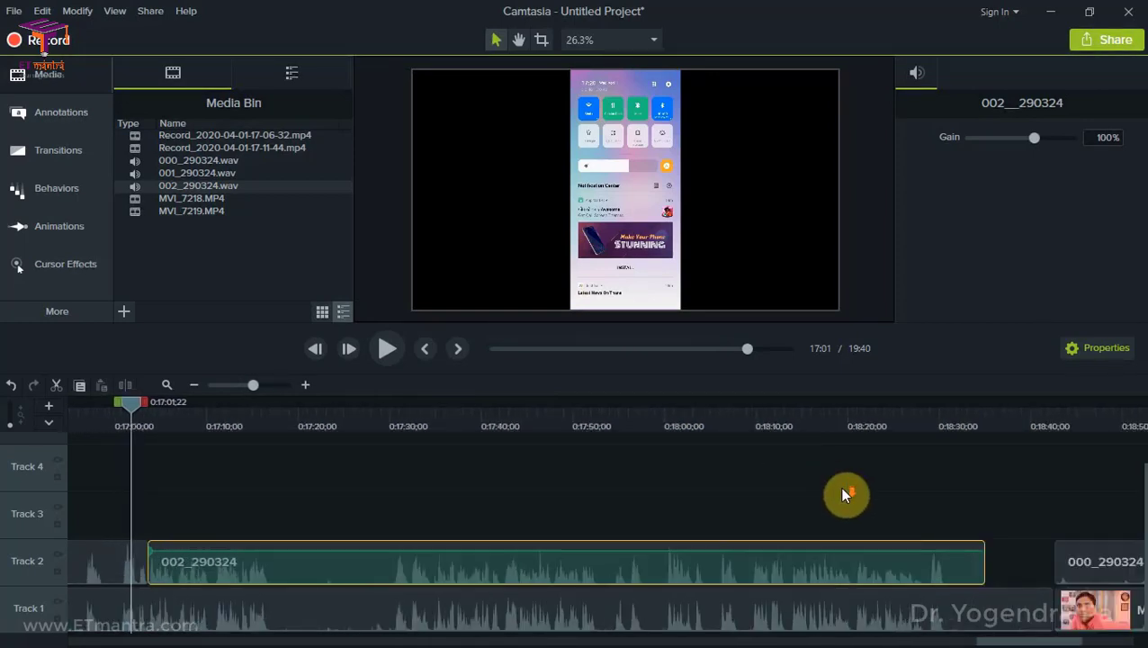
{"action": "left_click_drag", "start_coordinate": [650, 423], "coordinate": [597, 427]}
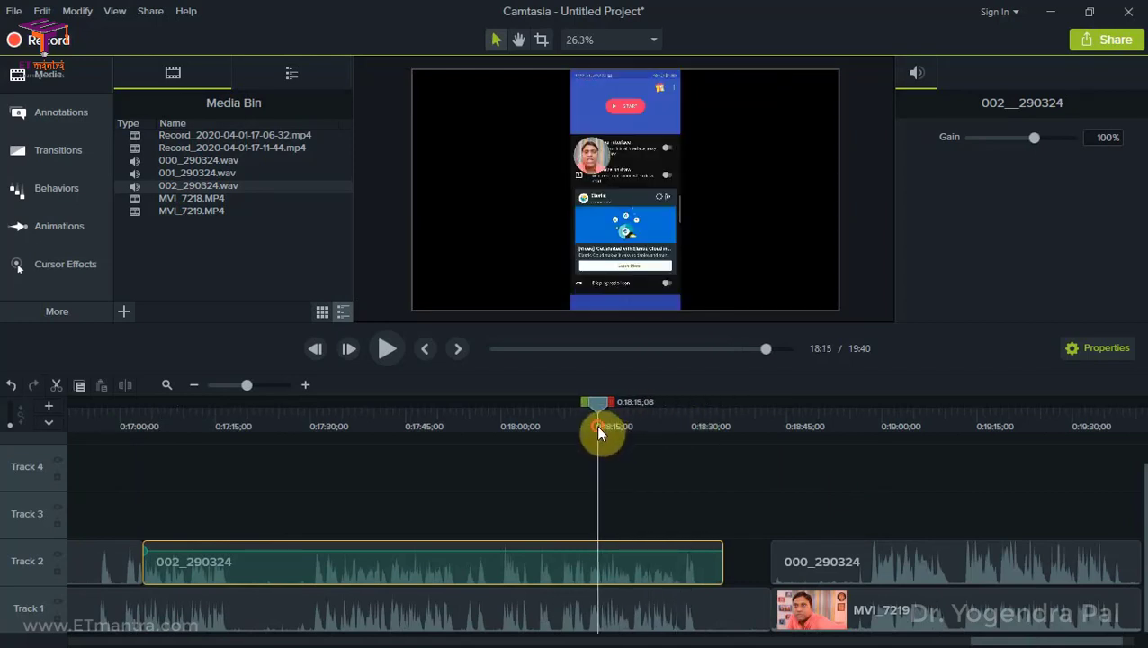
- Pause playback, save the project, and inspect each Track 1 clip's properties
{"action": "left_click", "coordinate": [382, 354]}
{"action": "left_click", "coordinate": [436, 484]}
{"action": "key", "text": "ctrl+s"}
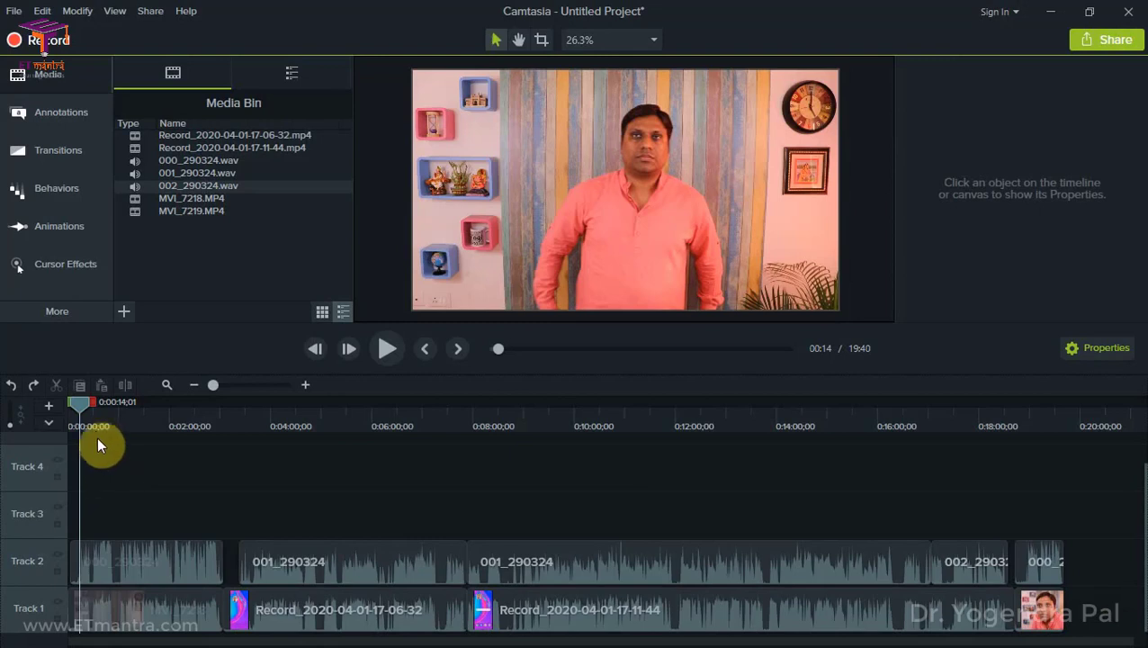
{"action": "left_click", "coordinate": [171, 614]}
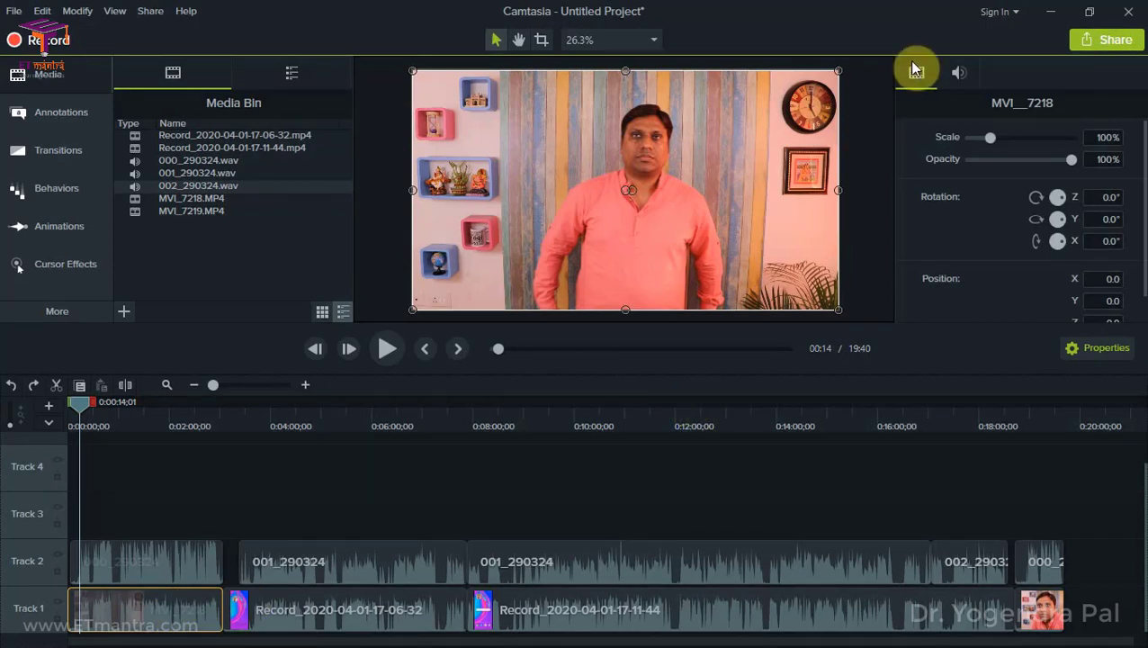
{"action": "left_click", "coordinate": [957, 74]}
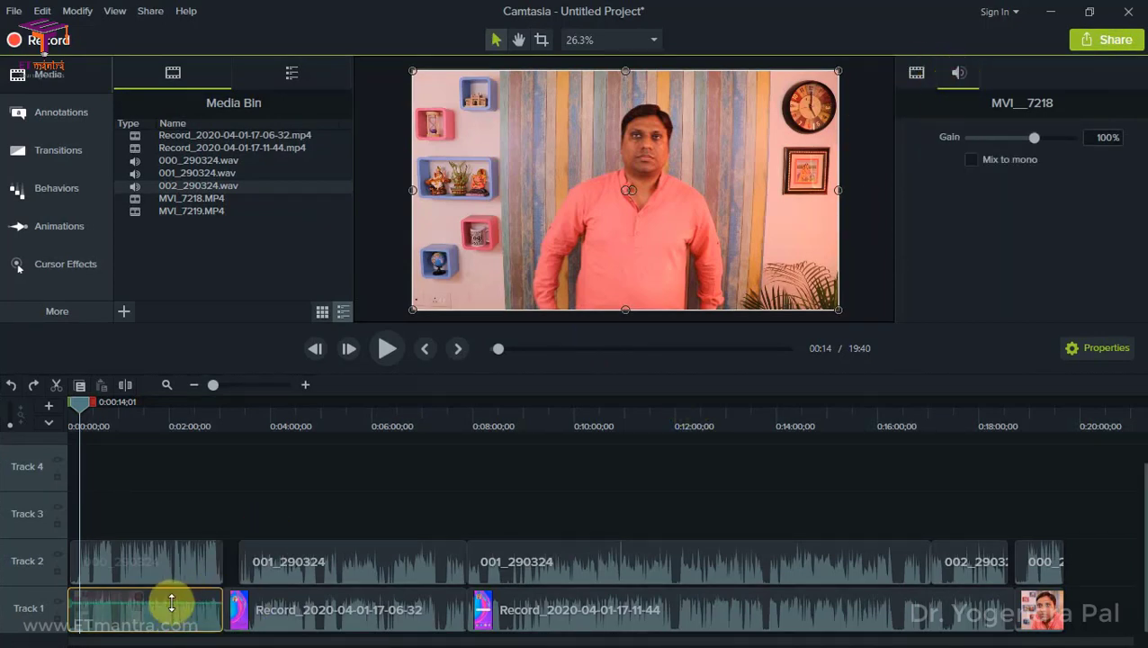
{"action": "left_click", "coordinate": [400, 610]}
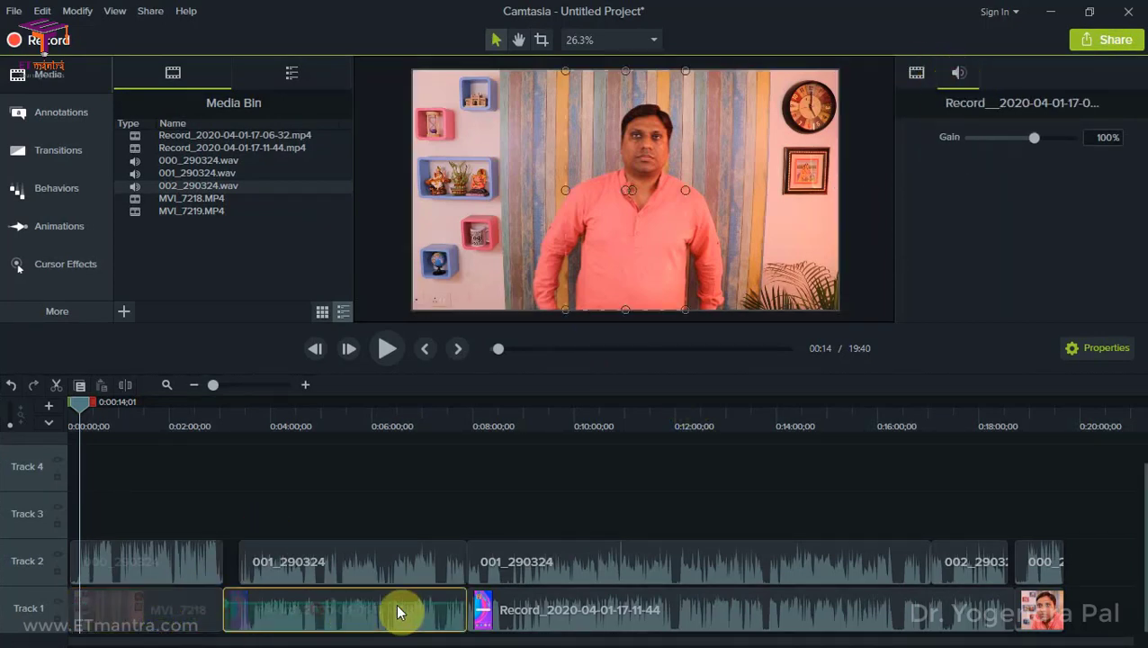
{"action": "left_click", "coordinate": [580, 615]}
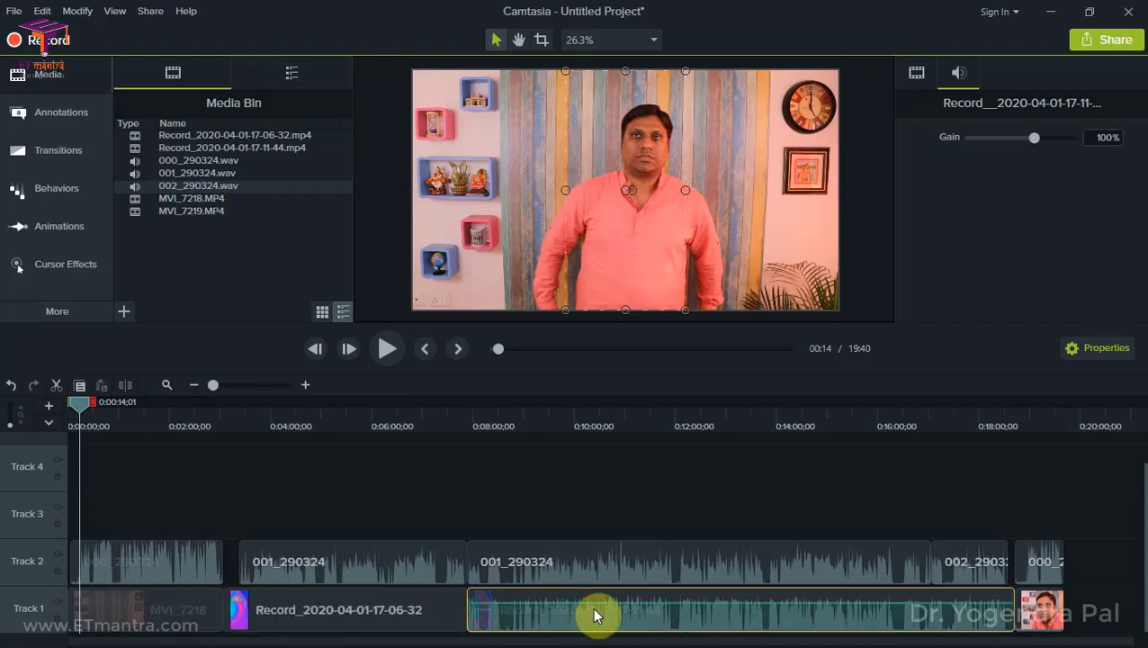
{"action": "left_click", "coordinate": [1038, 614]}
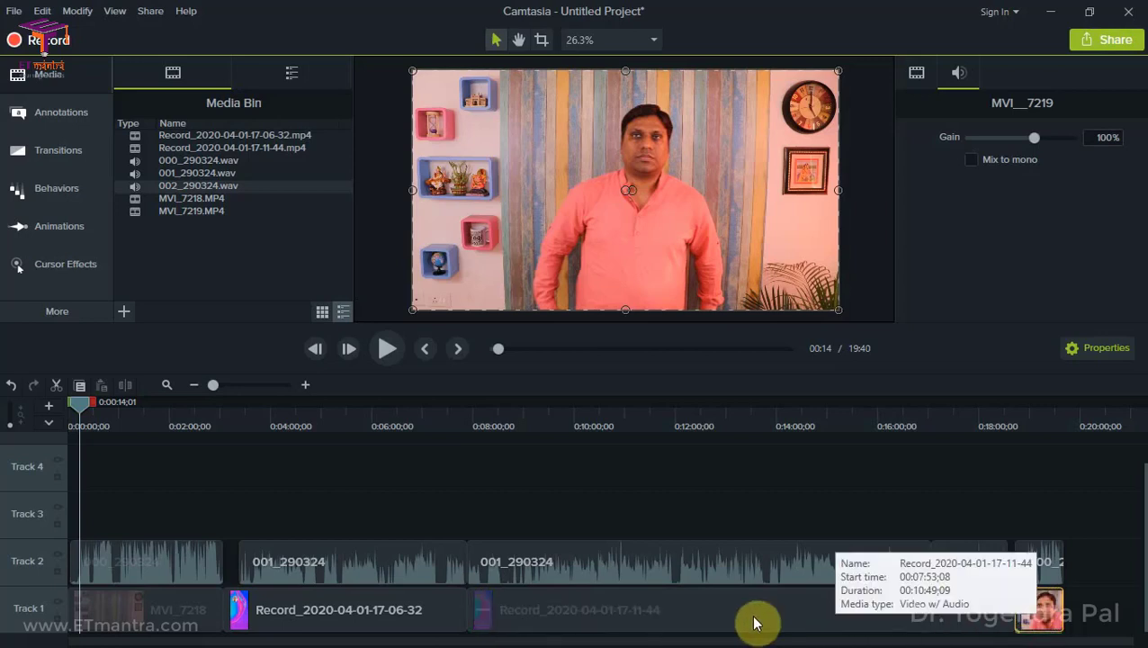
{"action": "left_click", "coordinate": [330, 500]}
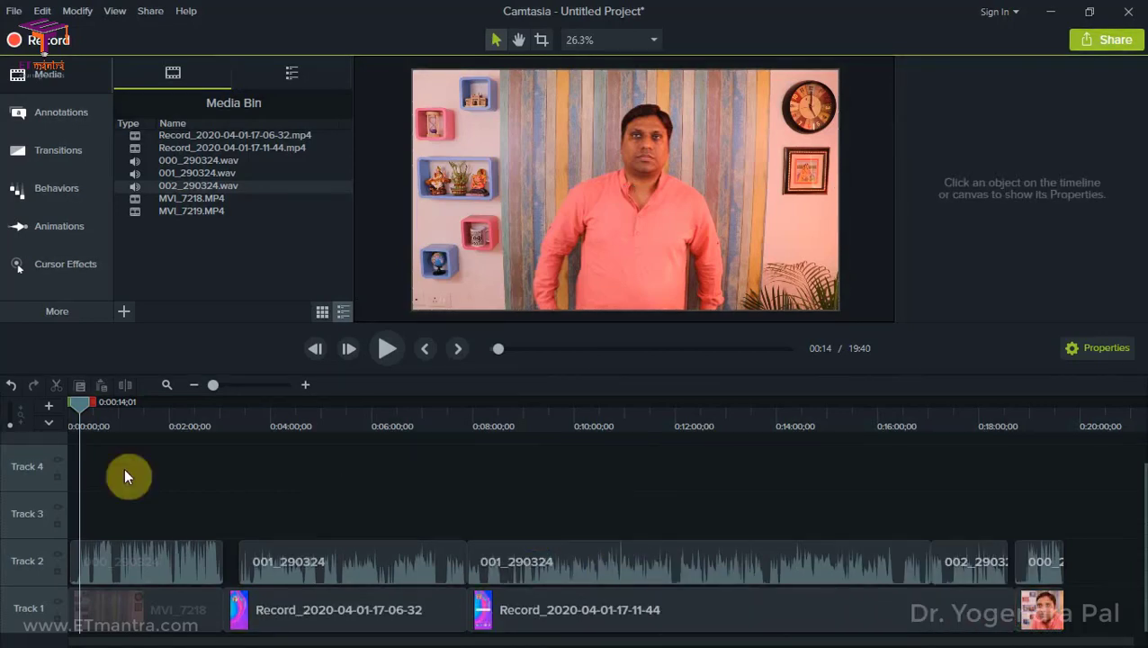
- Slide the first 001_290324 clip on Track 2 flush against the next clip
{"action": "scroll", "coordinate": [85, 481], "scroll_direction": "up", "scroll_amount": 1}
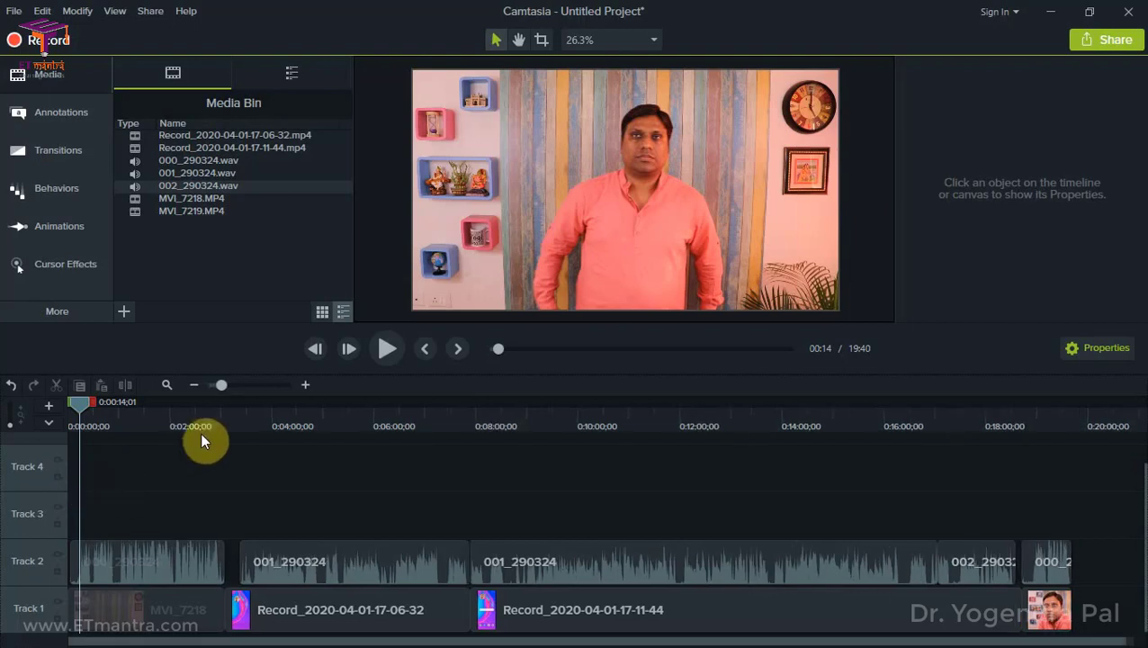
{"action": "left_click_drag", "start_coordinate": [222, 385], "coordinate": [226, 385]}
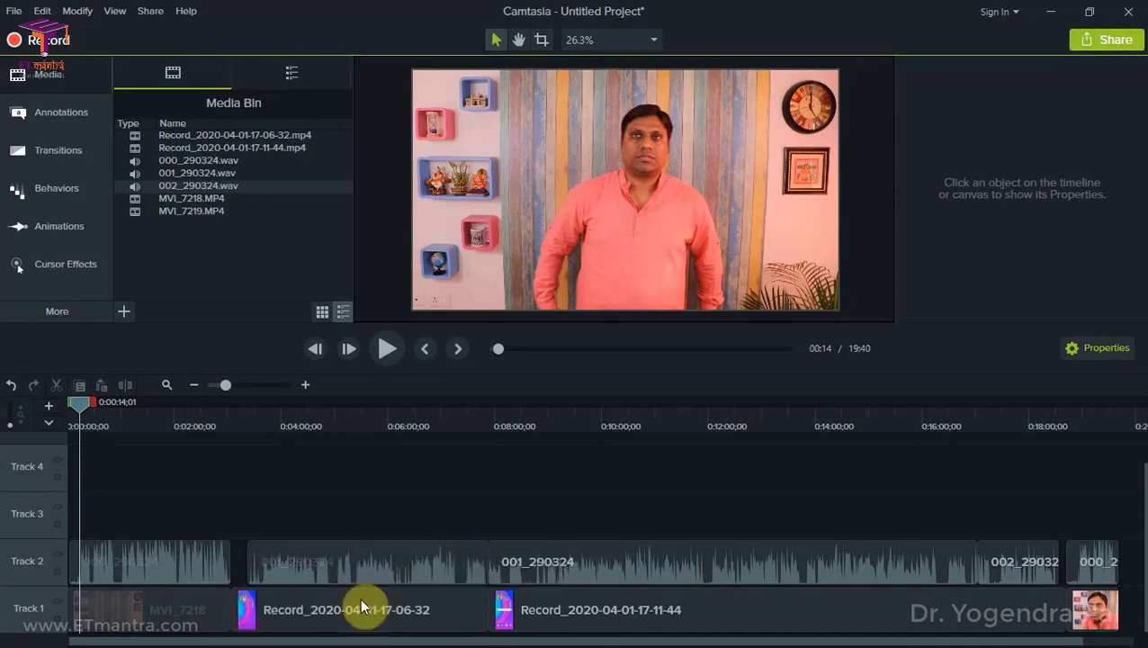
{"action": "left_click", "coordinate": [395, 576]}
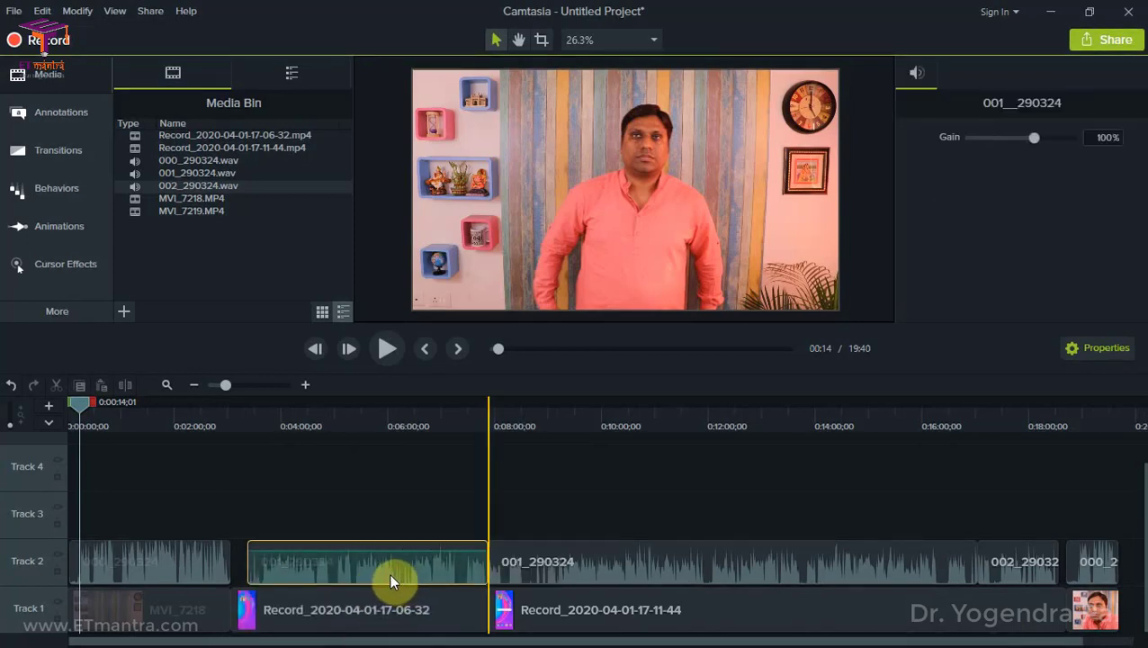
{"action": "left_click_drag", "start_coordinate": [386, 573], "coordinate": [384, 580]}
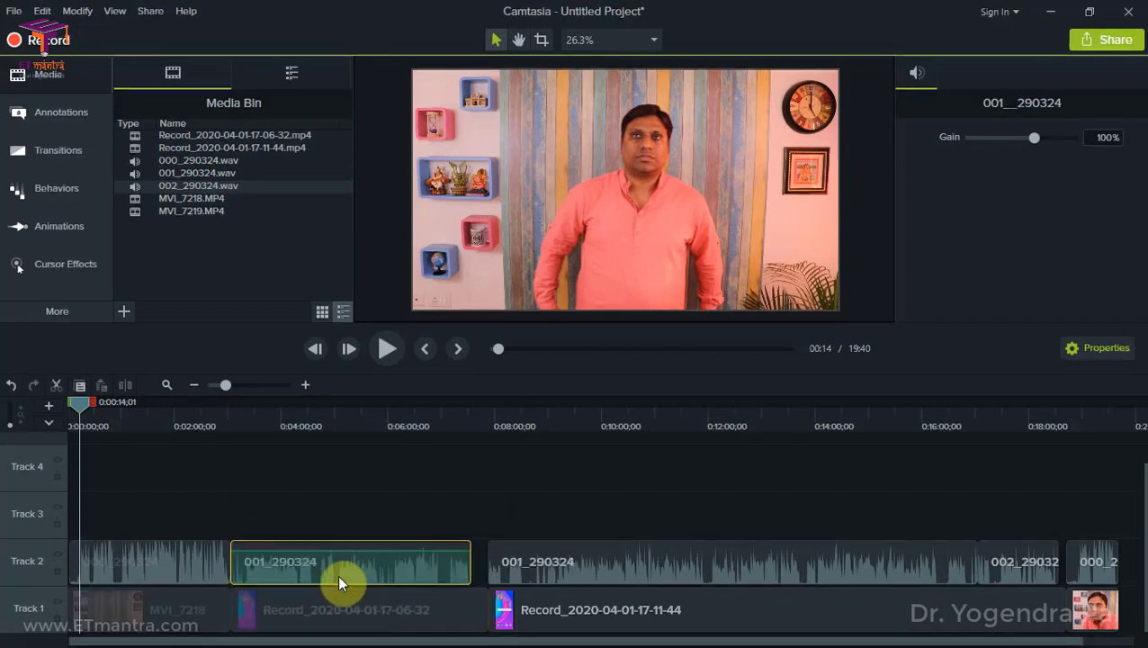
{"action": "left_click_drag", "start_coordinate": [337, 571], "coordinate": [362, 574]}
{"action": "left_click", "coordinate": [256, 501]}
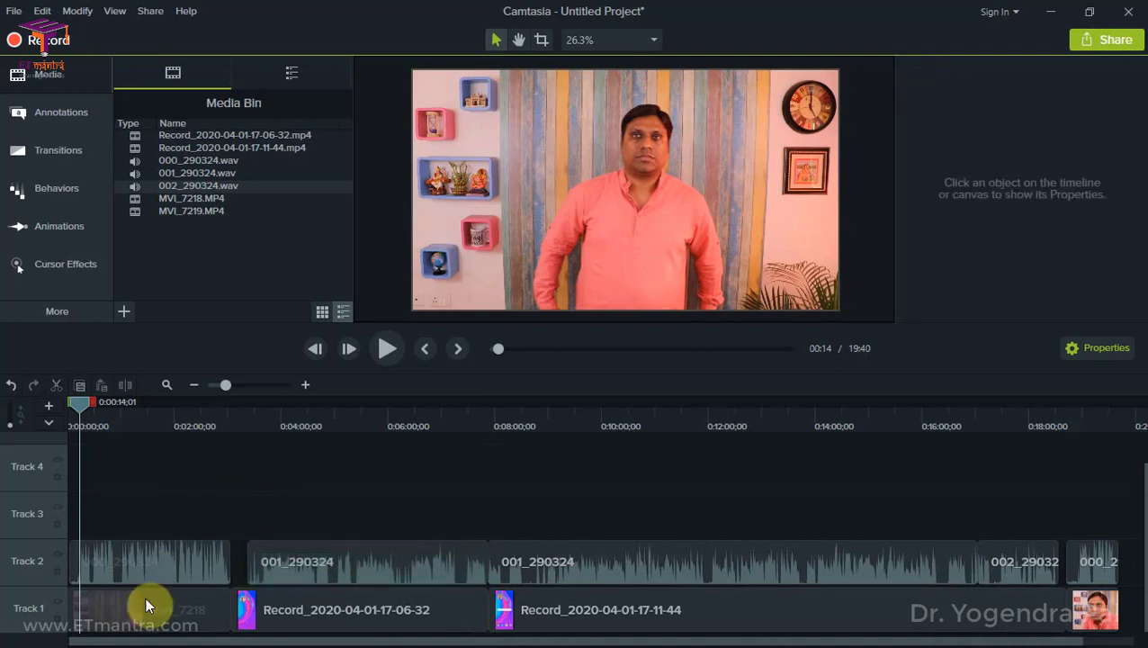
{"action": "left_click_drag", "start_coordinate": [128, 642], "coordinate": [78, 640]}
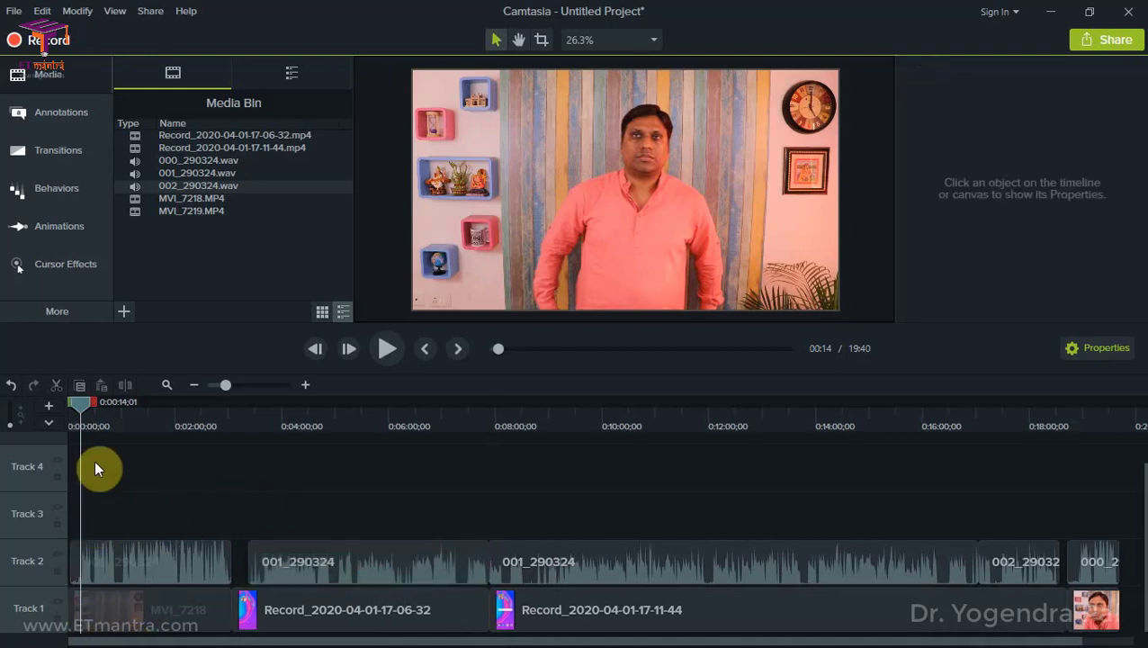
{"action": "left_click_drag", "start_coordinate": [79, 423], "coordinate": [78, 423]}
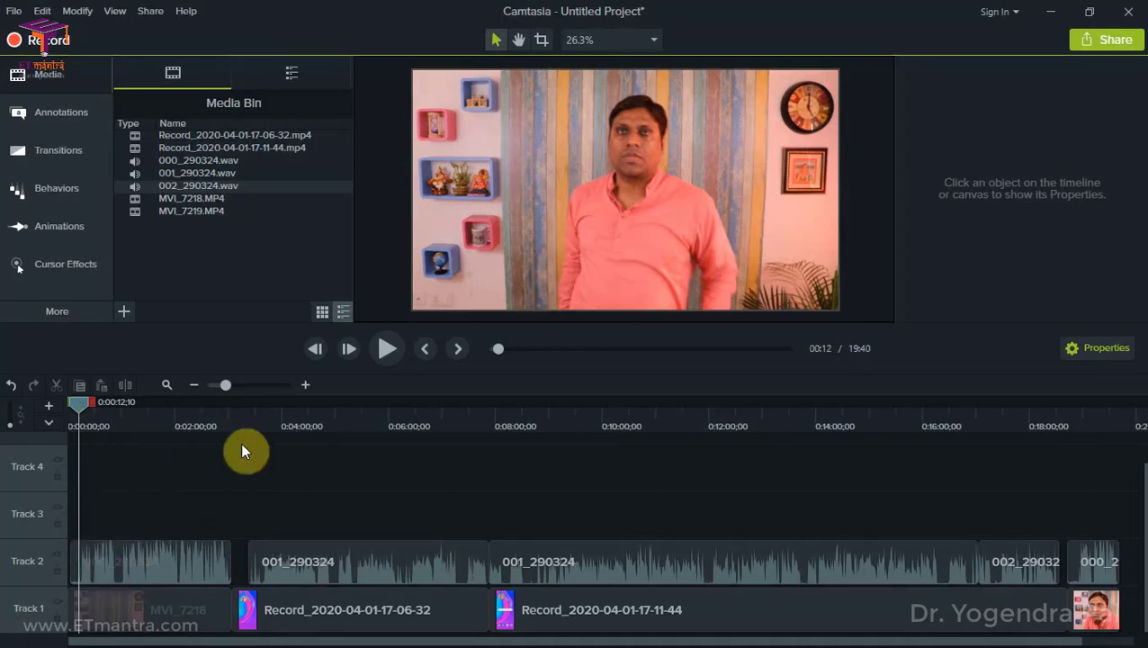
- Split Tracks 1 and 2 at 0:16 and delete the short opening pieces
{"action": "left_click_drag", "start_coordinate": [227, 387], "coordinate": [262, 387]}
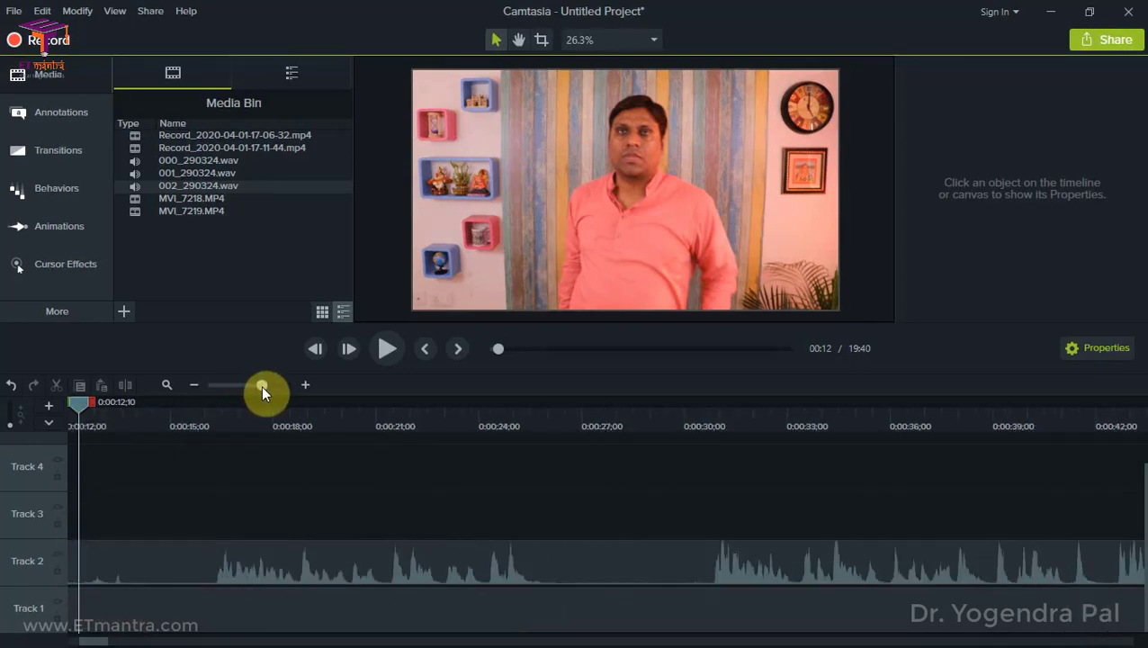
{"action": "left_click", "coordinate": [233, 427]}
{"action": "left_click_drag", "start_coordinate": [233, 426], "coordinate": [223, 422]}
{"action": "left_click_drag", "start_coordinate": [268, 477], "coordinate": [299, 610]}
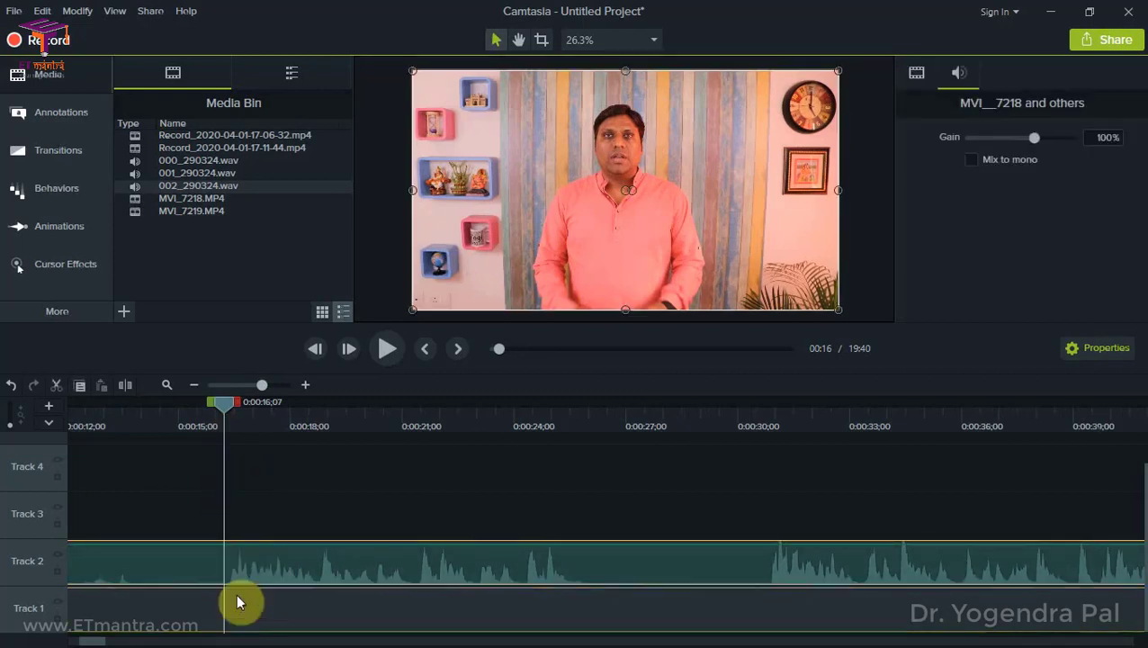
{"action": "left_click", "coordinate": [125, 384]}
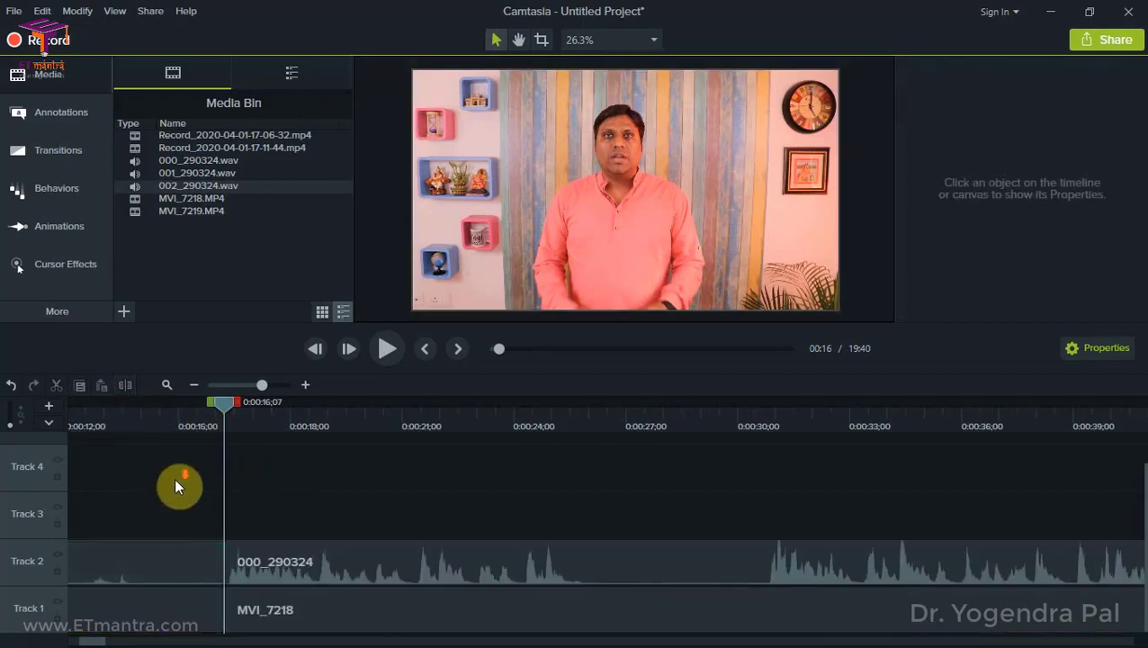
{"action": "scroll", "coordinate": [174, 477], "scroll_direction": "down", "scroll_amount": 5}
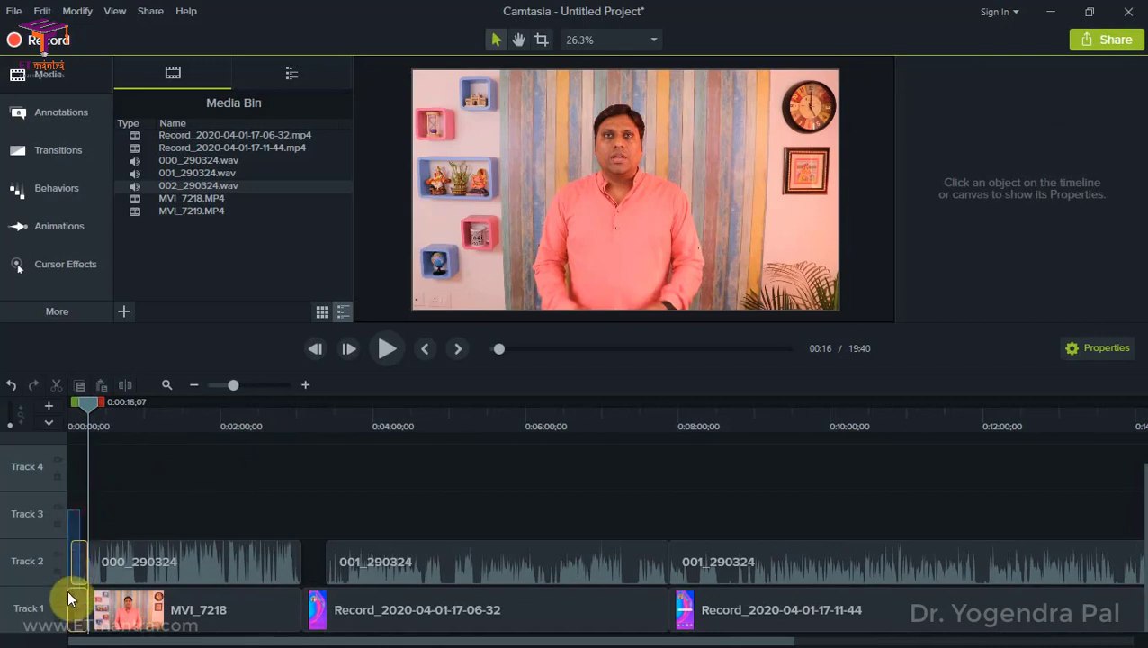
{"action": "left_click", "coordinate": [76, 617]}
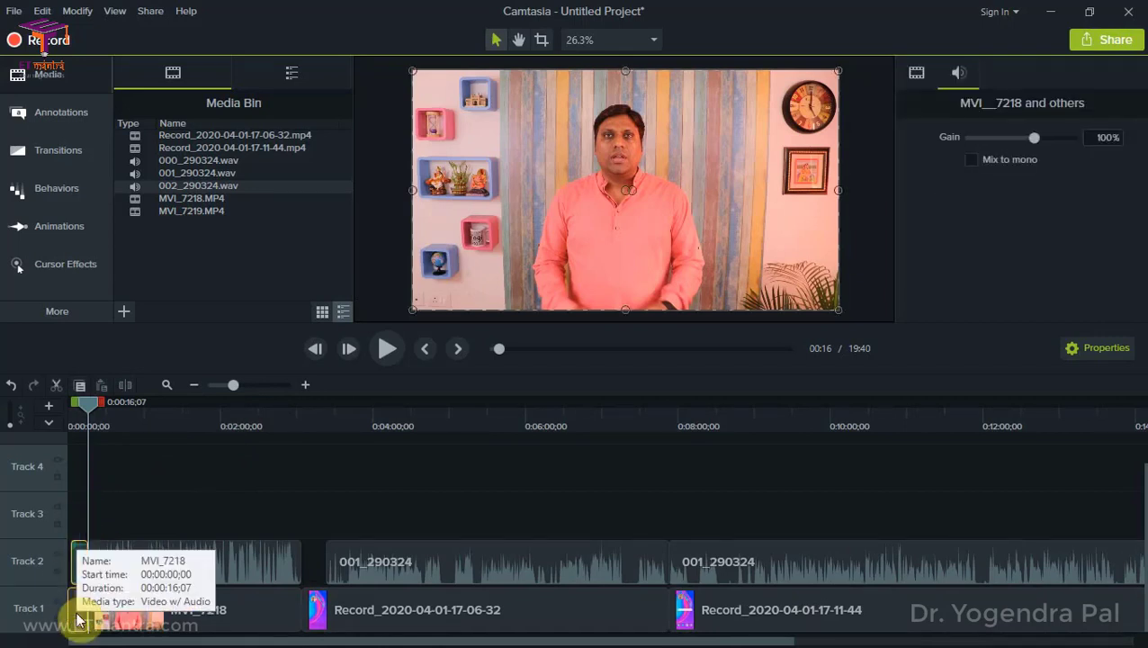
{"action": "key", "text": "Delete"}
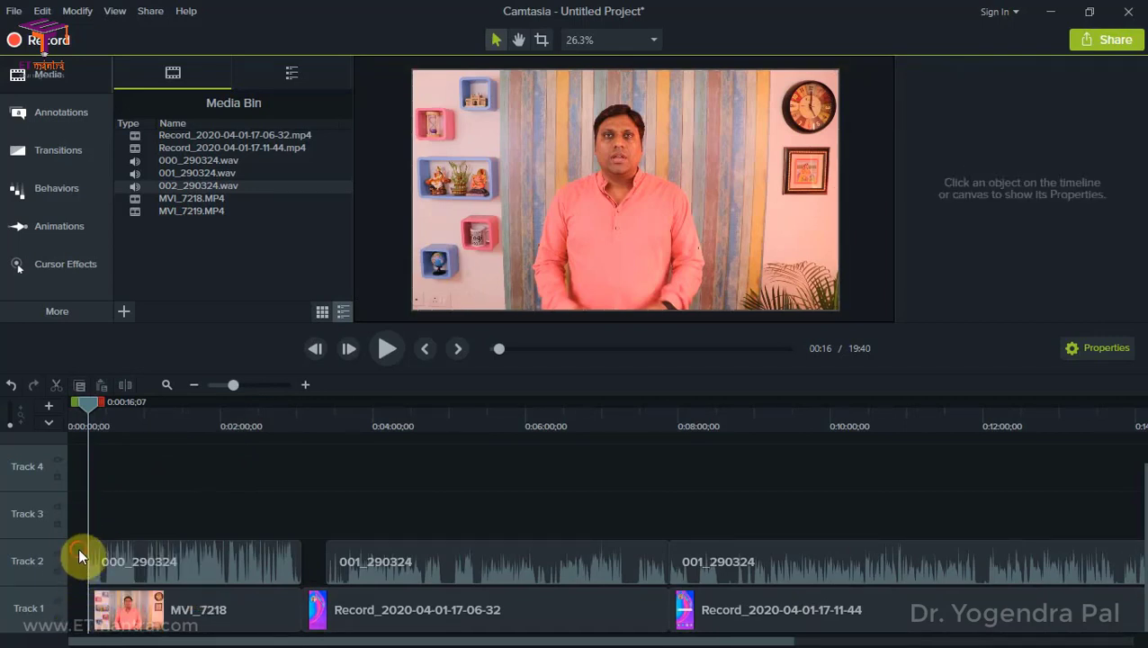
- Select all clips and move them left to start at 0:00
{"action": "key", "text": "ctrl+a"}
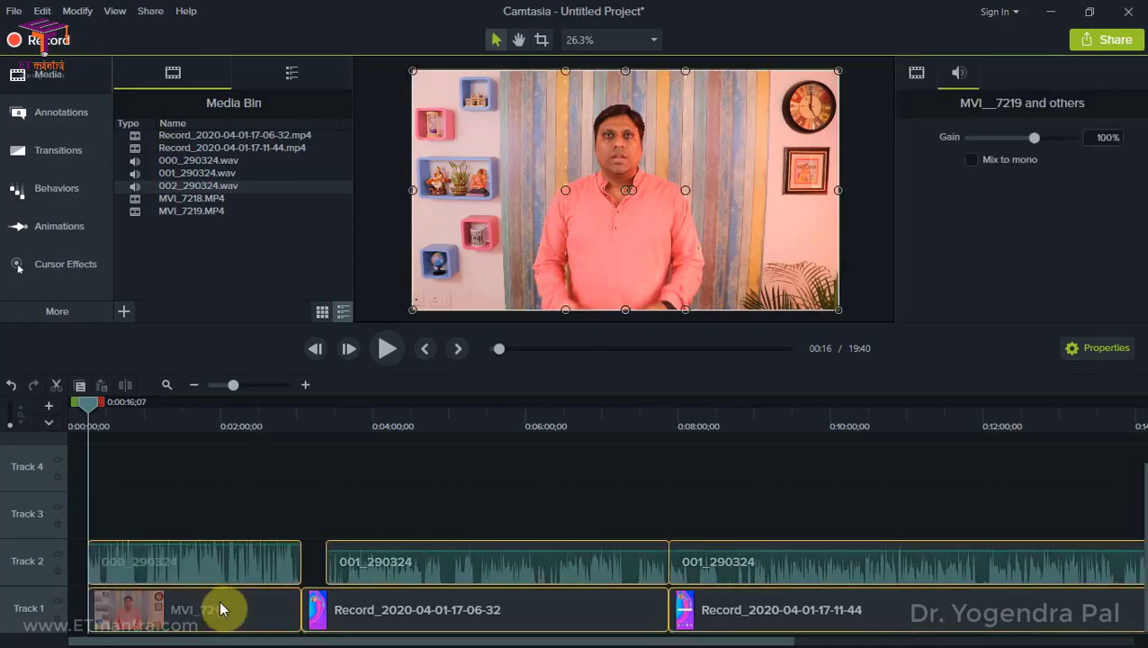
{"action": "left_click_drag", "start_coordinate": [221, 610], "coordinate": [154, 625]}
{"action": "left_click", "coordinate": [187, 502]}
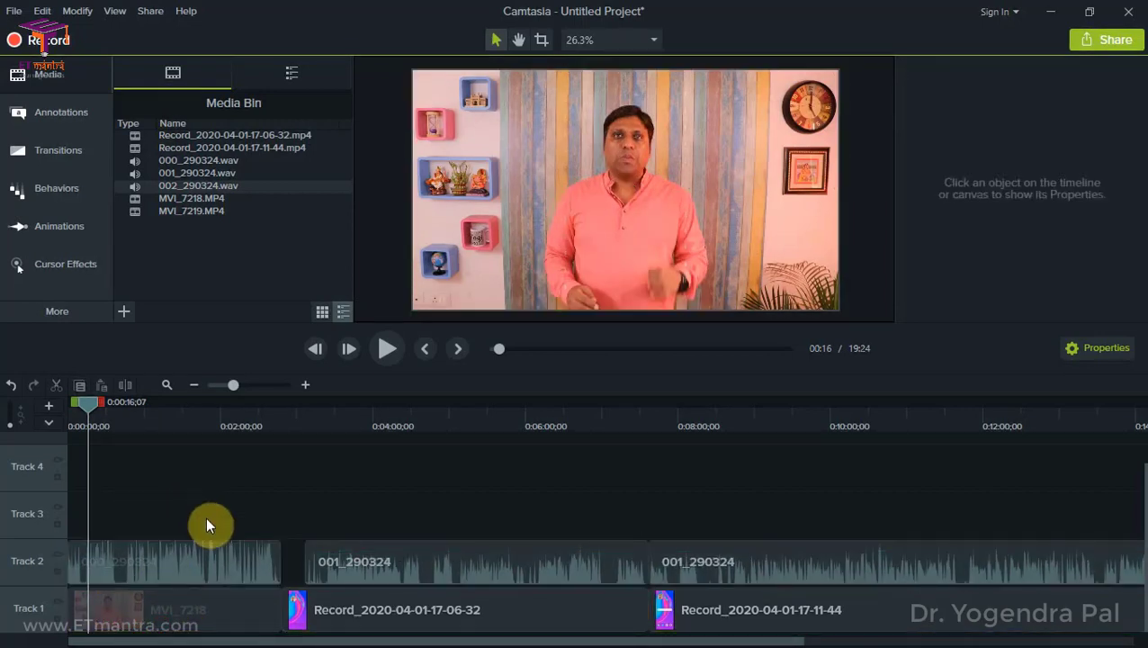
{"action": "left_click_drag", "start_coordinate": [127, 560], "coordinate": [91, 621]}
{"action": "left_click", "coordinate": [129, 518]}
{"action": "left_click", "coordinate": [166, 493]}
- Trim the start of the first phone-recording clip at the 3:06 playhead
{"action": "left_click_drag", "start_coordinate": [316, 425], "coordinate": [331, 468]}
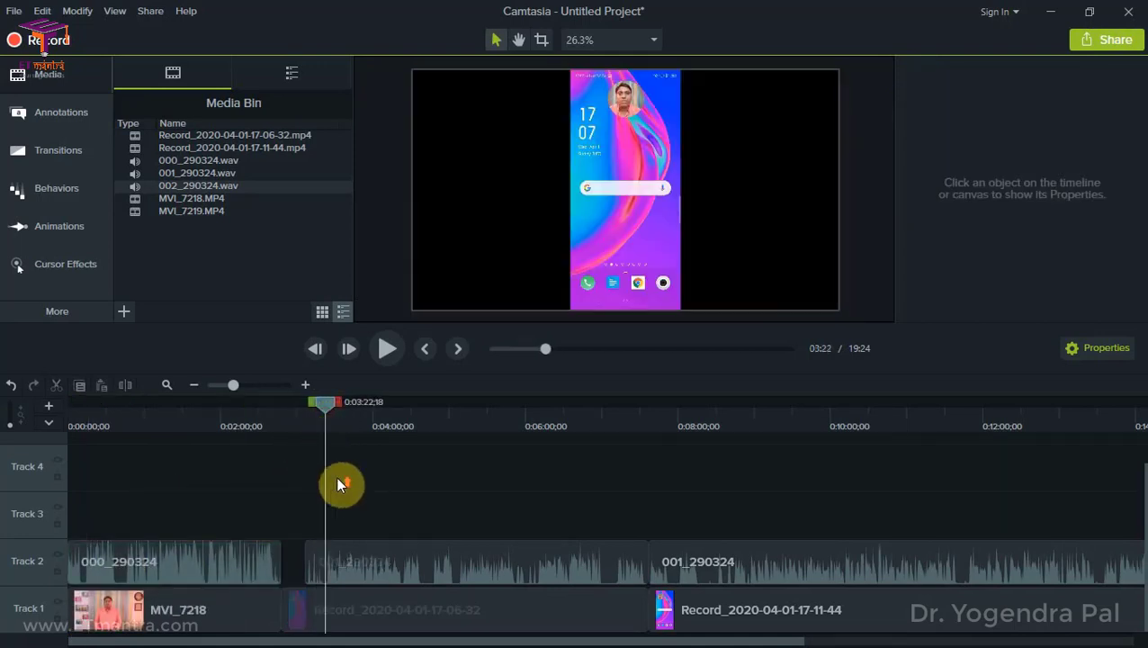
{"action": "scroll", "coordinate": [335, 475], "scroll_direction": "up", "scroll_amount": 2}
{"action": "scroll", "coordinate": [336, 484], "scroll_direction": "up", "scroll_amount": 1}
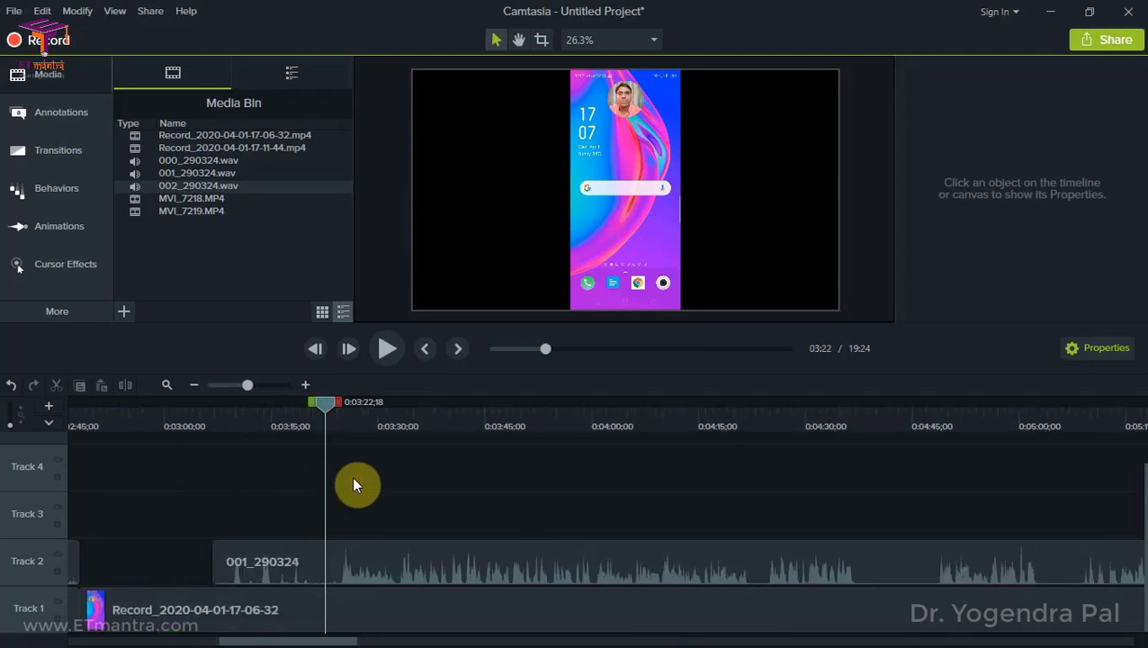
{"action": "scroll", "coordinate": [342, 503], "scroll_direction": "down", "scroll_amount": 4}
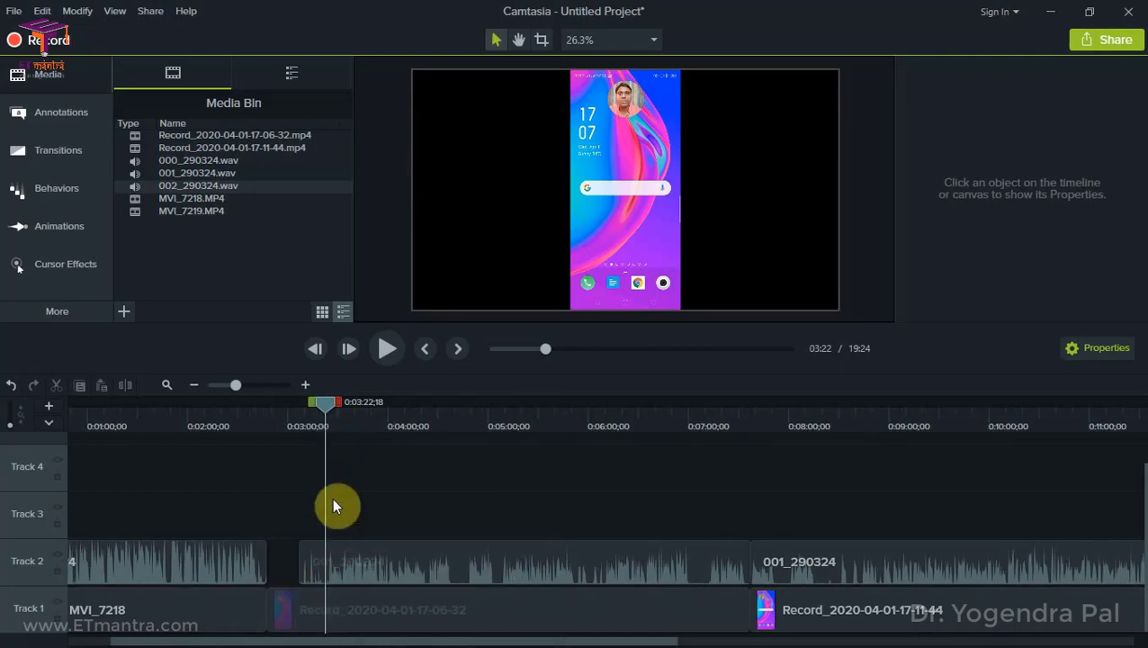
{"action": "left_click_drag", "start_coordinate": [320, 424], "coordinate": [303, 429]}
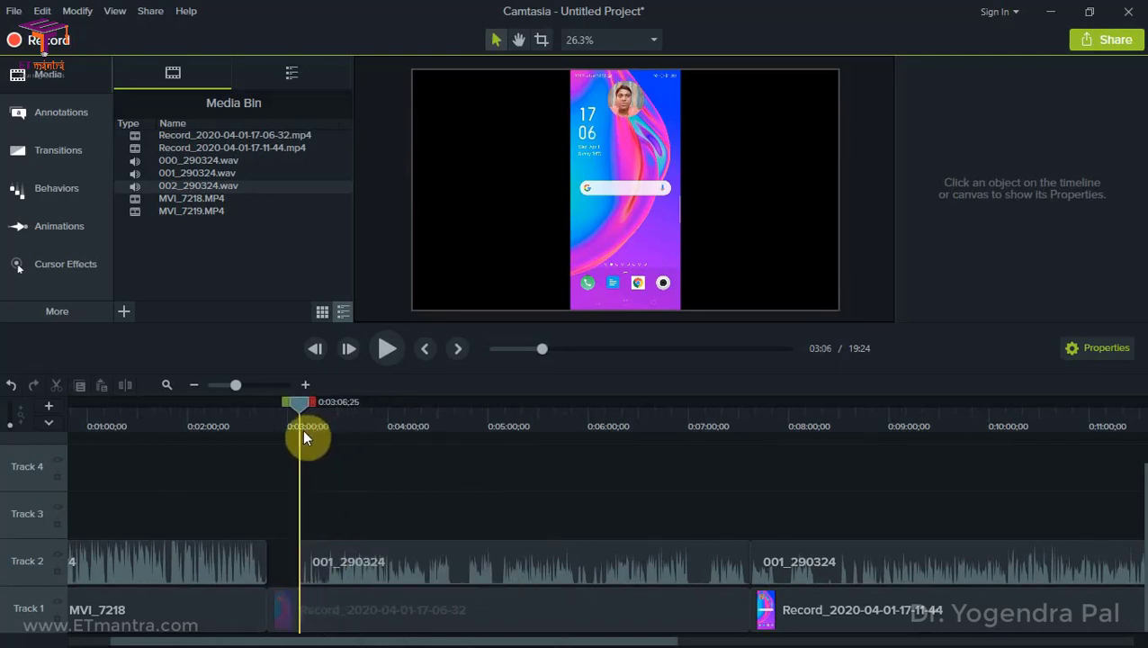
{"action": "left_click", "coordinate": [332, 615]}
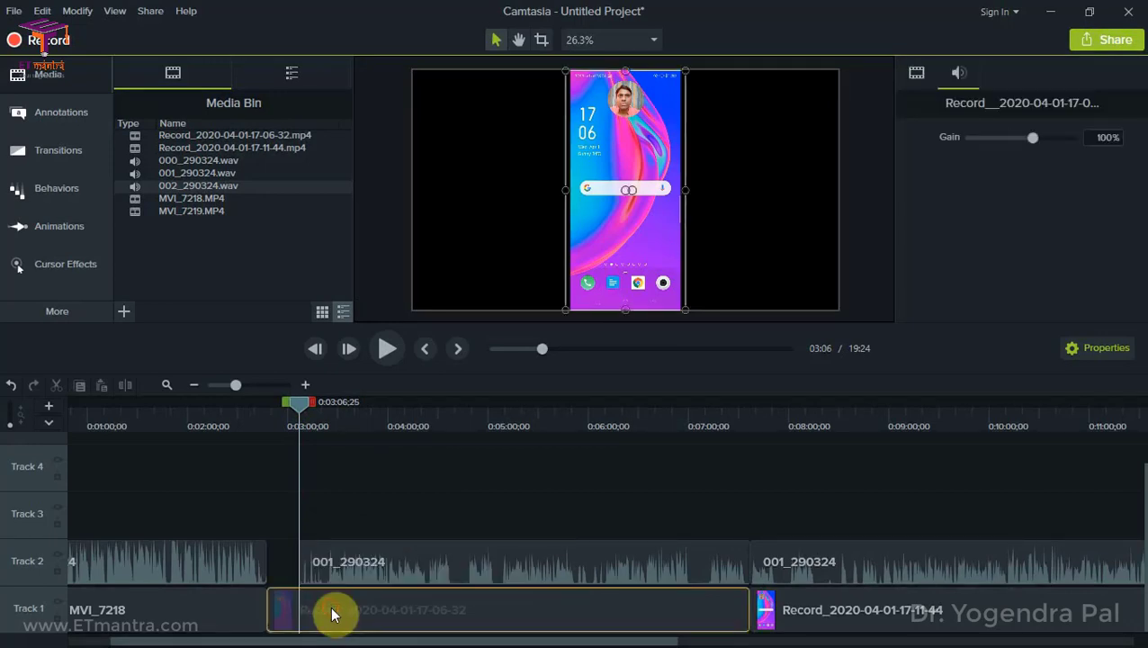
{"action": "left_click_drag", "start_coordinate": [272, 611], "coordinate": [292, 611]}
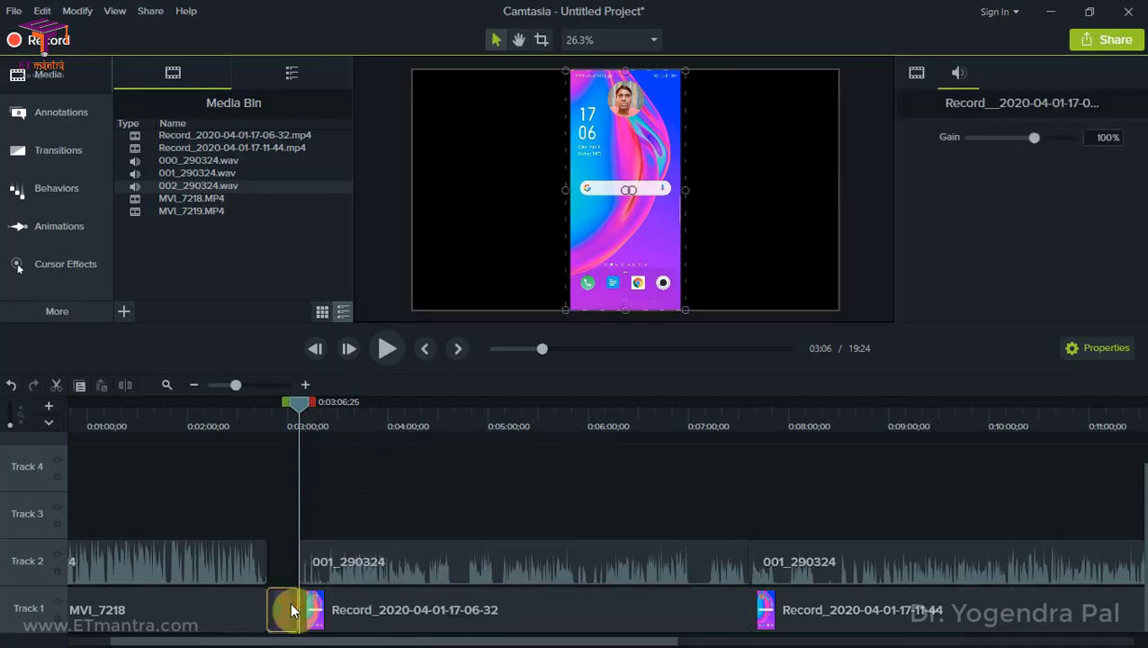
- Marquee-select the four clips after the playhead, then undo the unwanted change with Ctrl+Z
{"action": "left_click_drag", "start_coordinate": [287, 556], "coordinate": [596, 549]}
{"action": "left_click", "coordinate": [601, 519]}
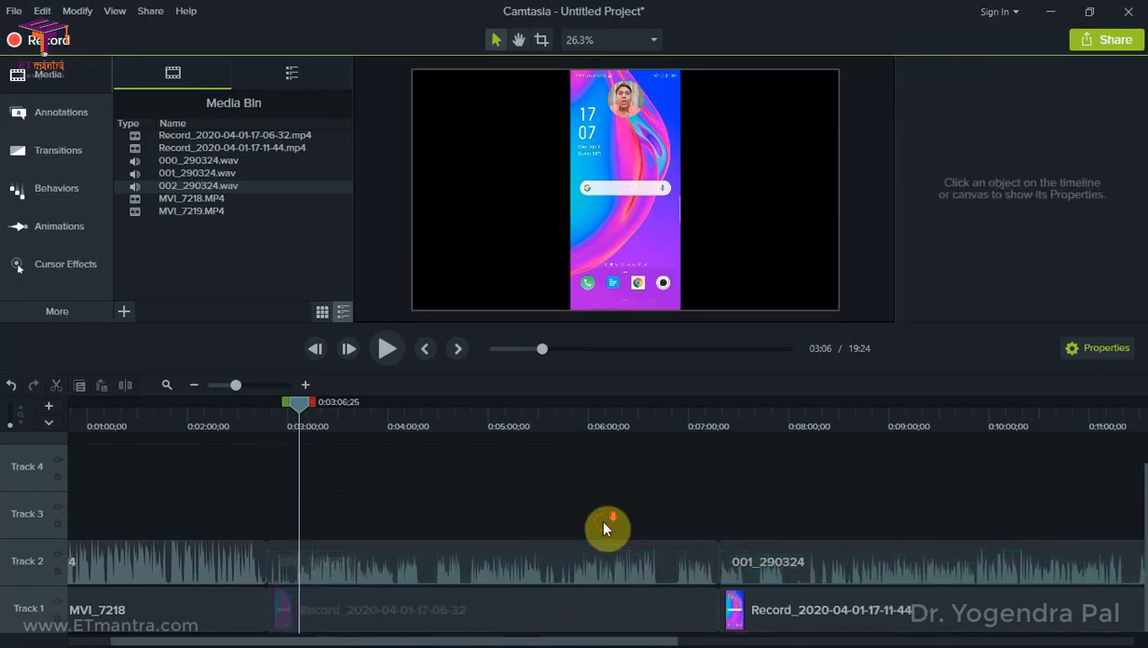
{"action": "key", "text": "ctrl+9"}
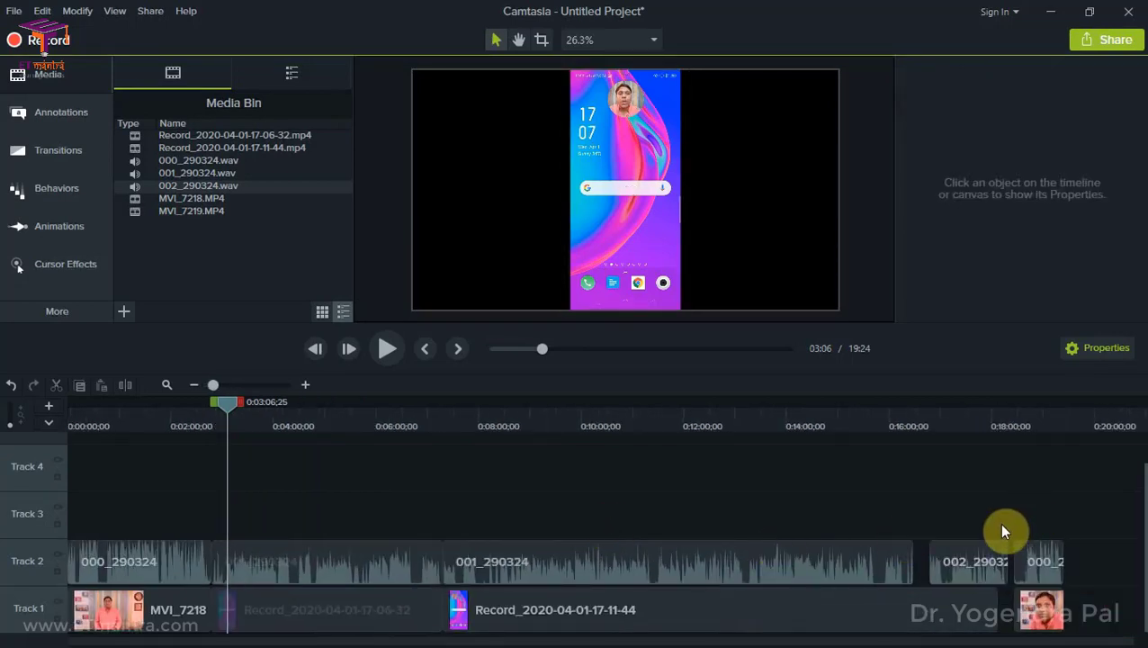
{"action": "key", "text": "ctrl+z"}
{"action": "left_click", "coordinate": [938, 505]}
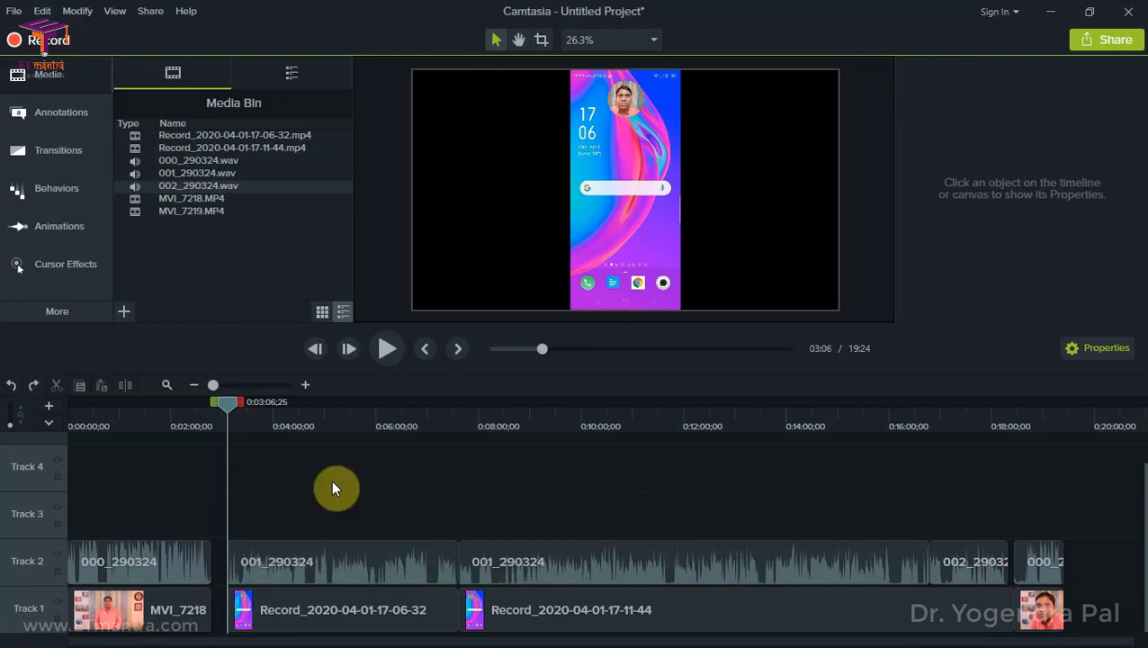
- Select all clips after the gap and shift them earlier, bringing the project to 19:05
{"action": "left_click_drag", "start_coordinate": [283, 494], "coordinate": [1021, 609]}
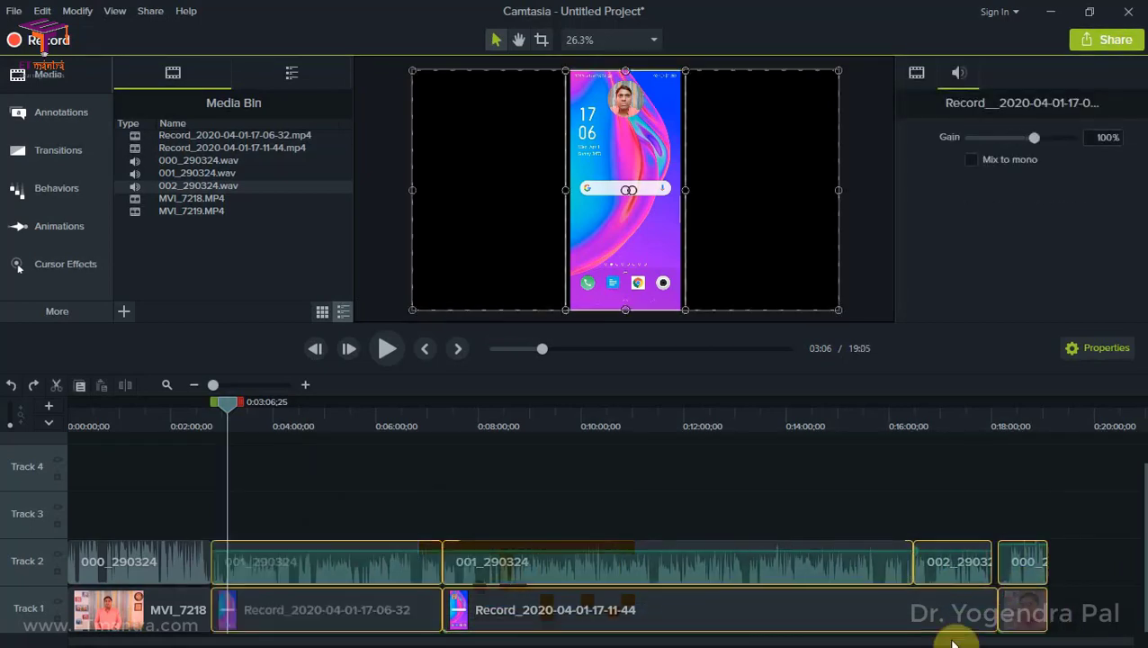
{"action": "left_click", "coordinate": [684, 545]}
{"action": "left_click", "coordinate": [1003, 524]}
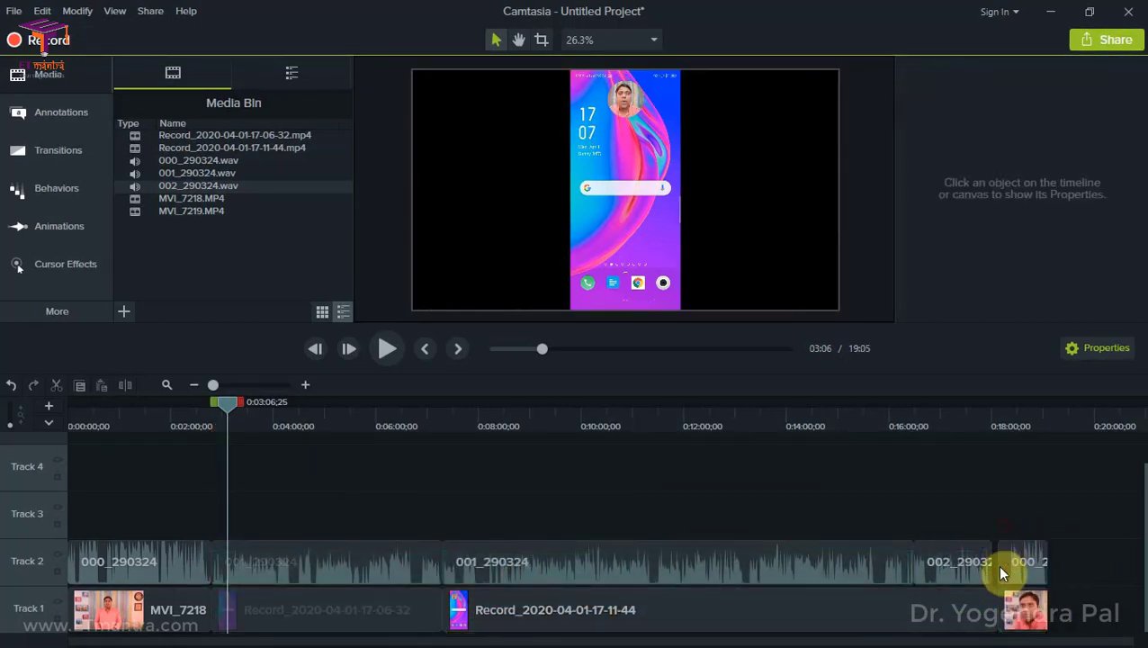
{"action": "left_click", "coordinate": [1004, 426]}
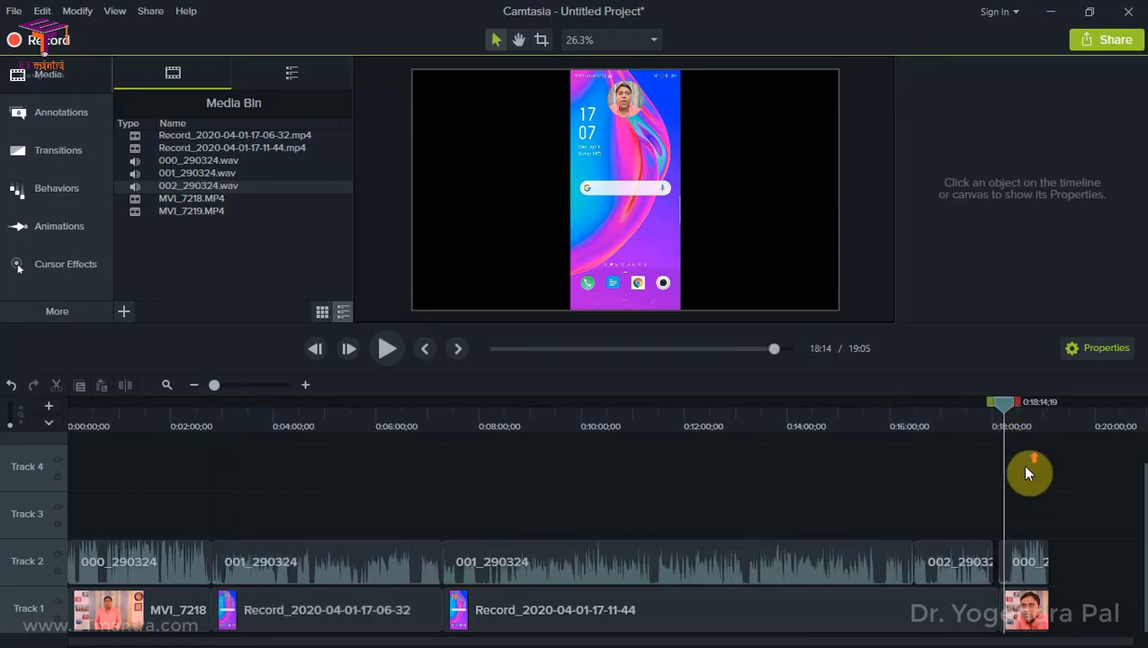
- Split the final clips on Tracks 1 and 2 at 18:20
{"action": "scroll", "coordinate": [1023, 465], "scroll_direction": "up", "scroll_amount": 2}
{"action": "scroll", "coordinate": [1032, 480], "scroll_direction": "up", "scroll_amount": 2}
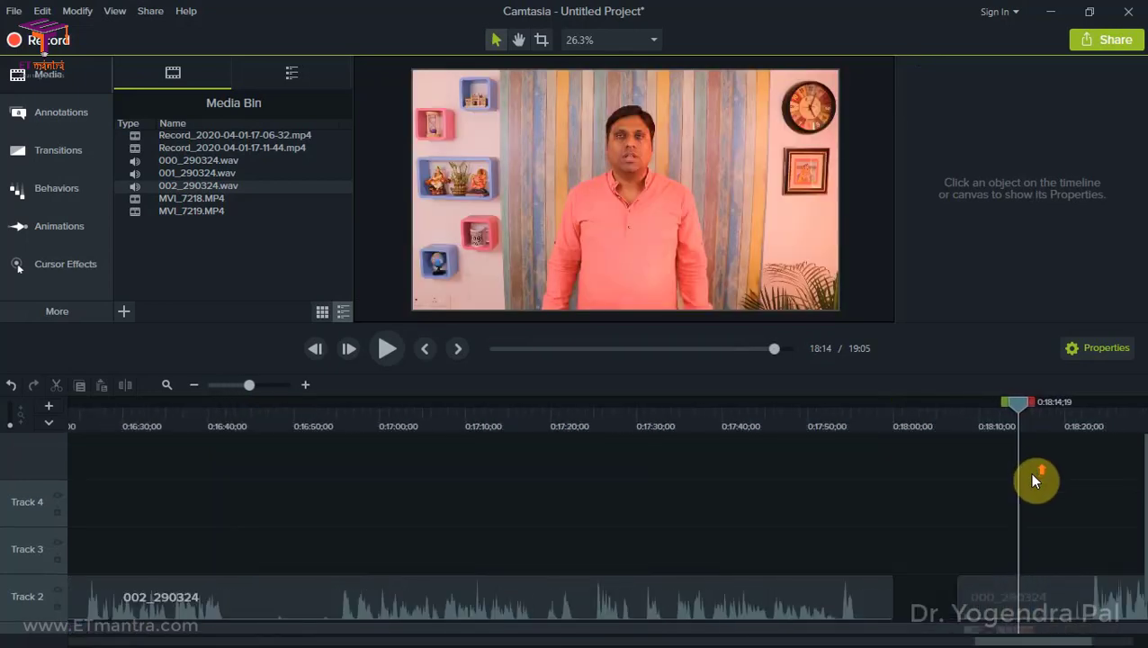
{"action": "scroll", "coordinate": [1032, 483], "scroll_direction": "down", "scroll_amount": 1}
{"action": "left_click_drag", "start_coordinate": [1071, 641], "coordinate": [1136, 641]}
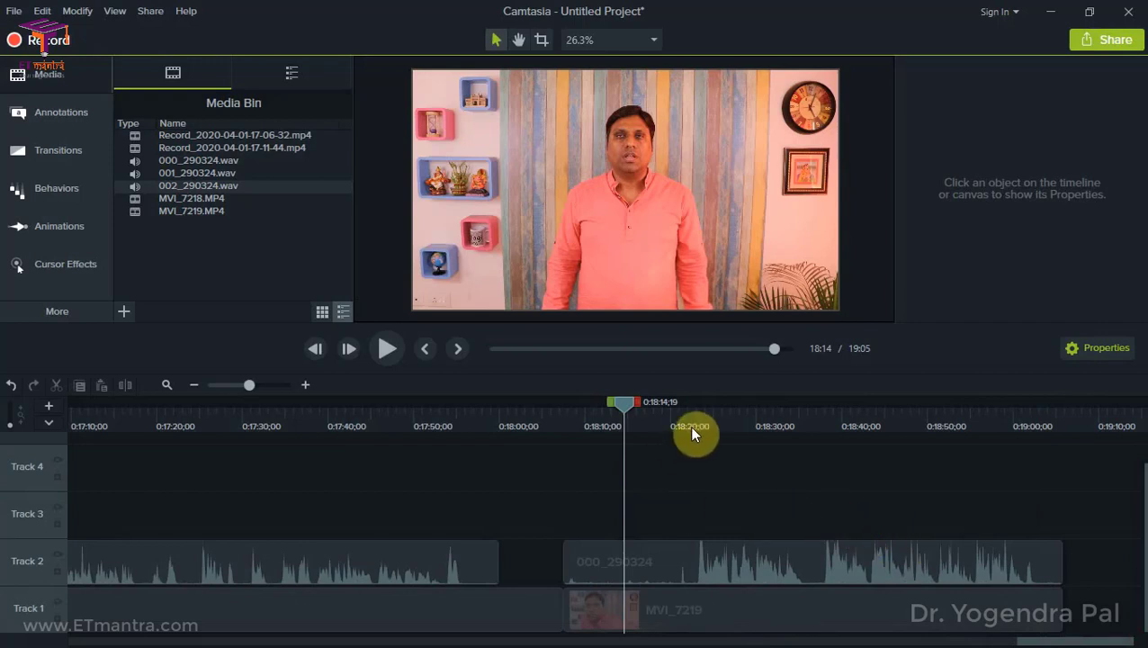
{"action": "left_click_drag", "start_coordinate": [691, 433], "coordinate": [681, 431]}
{"action": "left_click_drag", "start_coordinate": [704, 479], "coordinate": [730, 582]}
{"action": "key", "text": "s"}
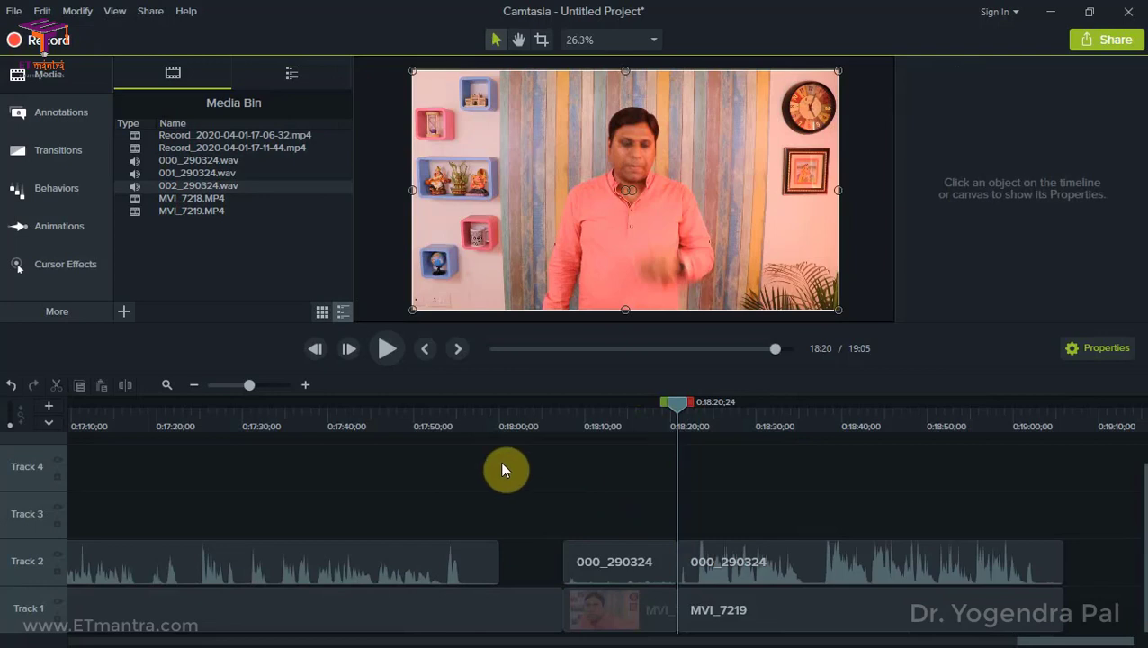
- Delete the unwanted clip pieces between 18:00 and 18:20
{"action": "left_click", "coordinate": [499, 423]}
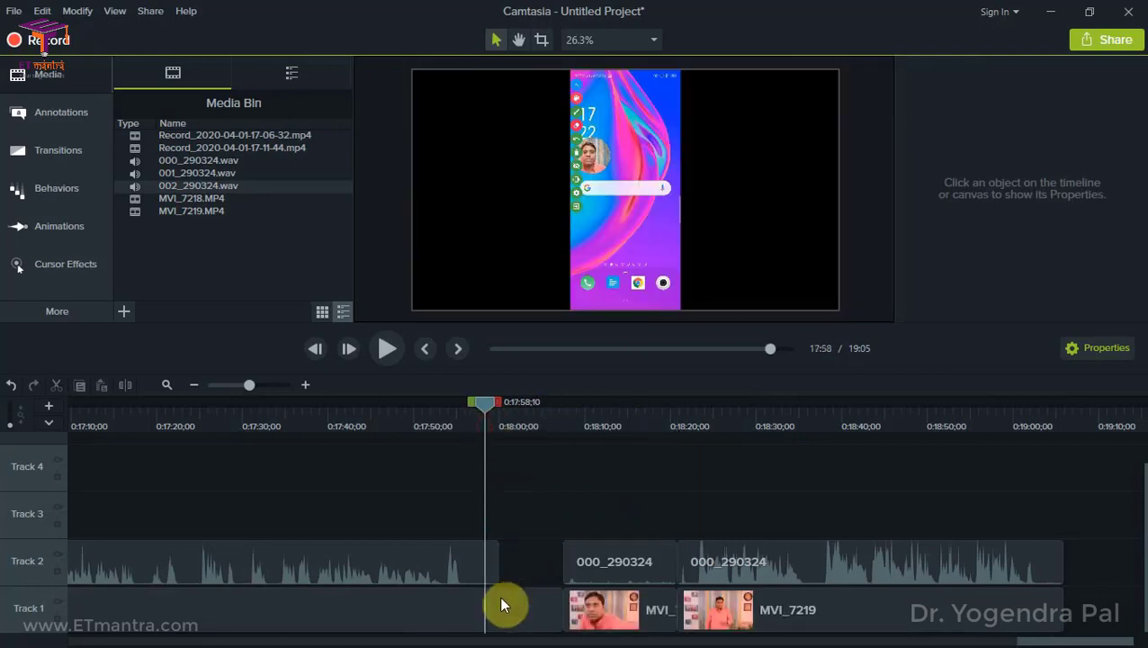
{"action": "left_click", "coordinate": [499, 423]}
{"action": "left_click", "coordinate": [538, 615]}
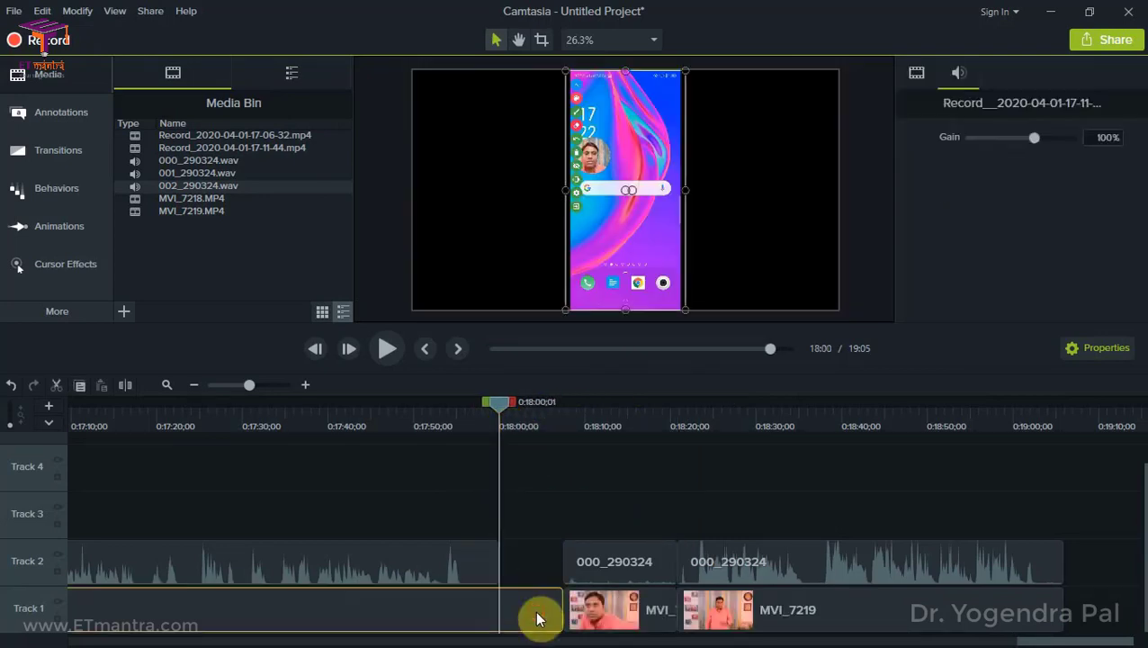
{"action": "left_click", "coordinate": [532, 525]}
{"action": "left_click_drag", "start_coordinate": [528, 489], "coordinate": [625, 613]}
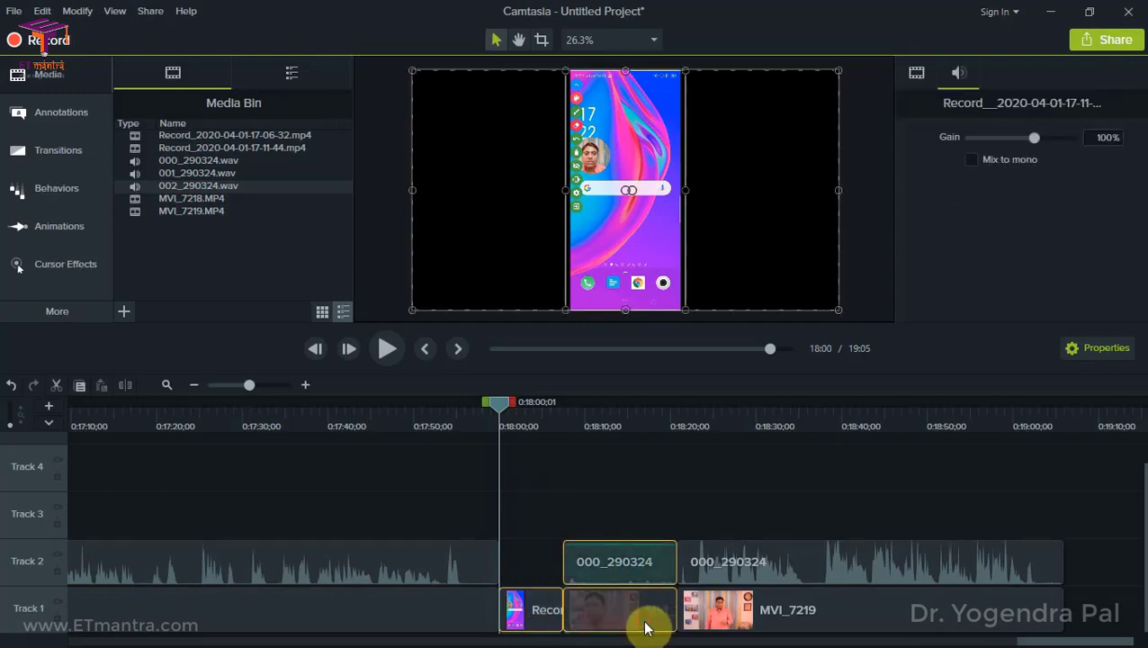
{"action": "key", "text": "Delete"}
- Move MVI_7219 and its 000_290324 audio left to start at 18:00
{"action": "left_click_drag", "start_coordinate": [629, 504], "coordinate": [804, 594]}
{"action": "left_click_drag", "start_coordinate": [853, 623], "coordinate": [574, 597]}
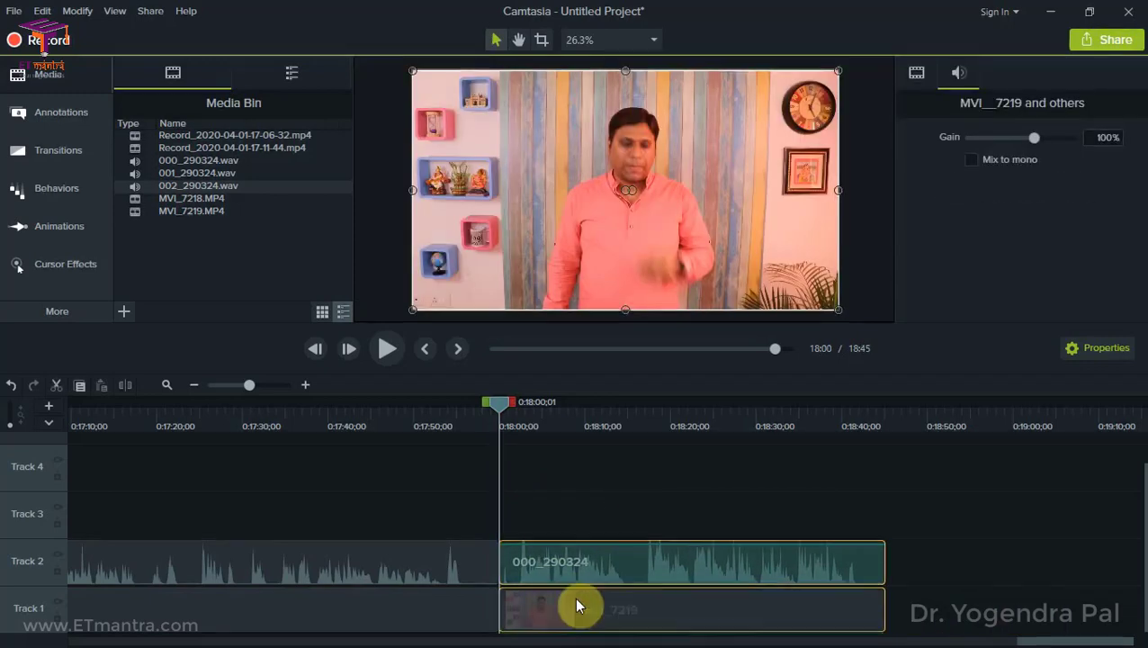
{"action": "left_click", "coordinate": [577, 524]}
{"action": "key", "text": "ctrl+9"}
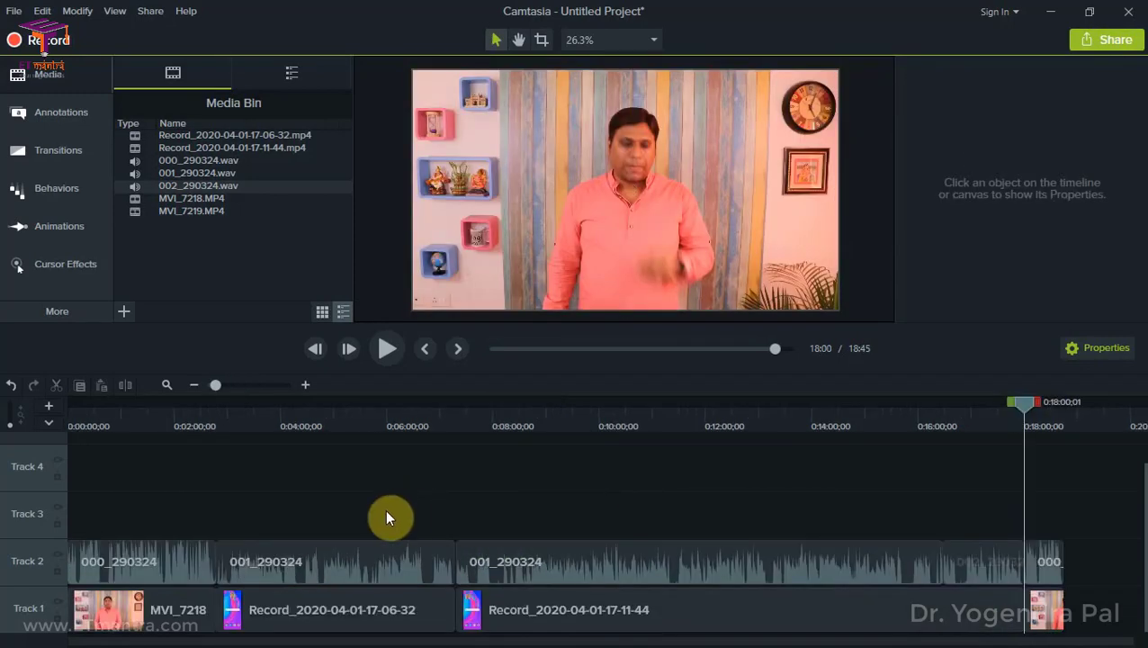